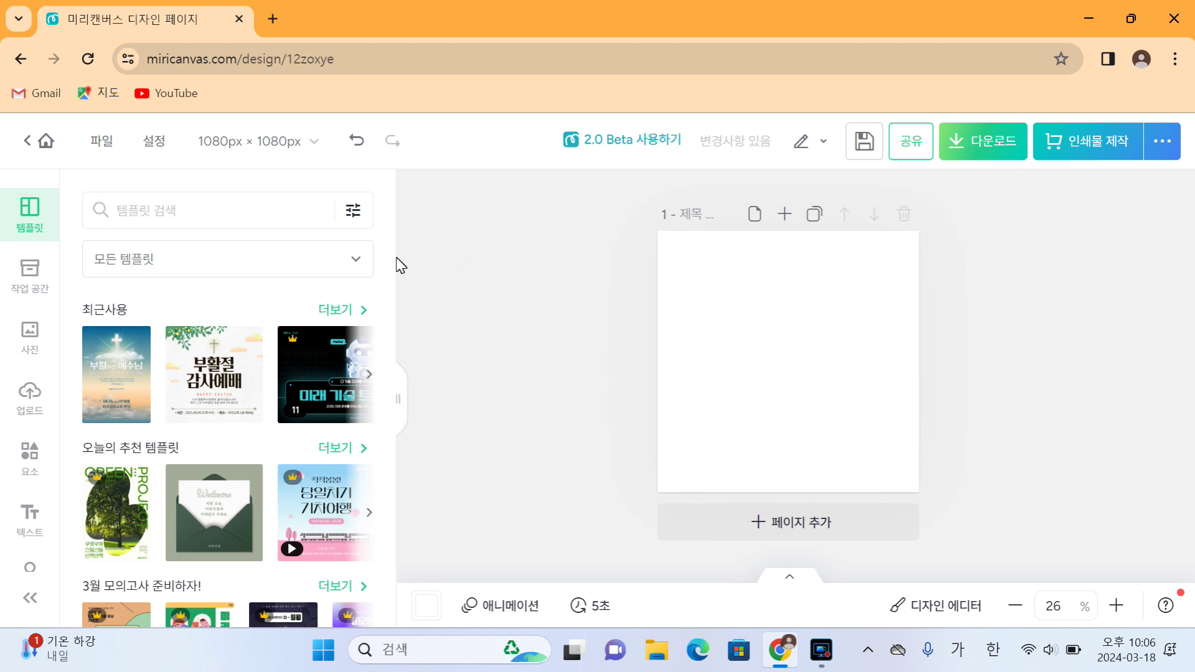
Search the templates for "부활절".
{"action": "left_click", "coordinate": [167, 209]}
{"action": "type", "text": "부활절"}
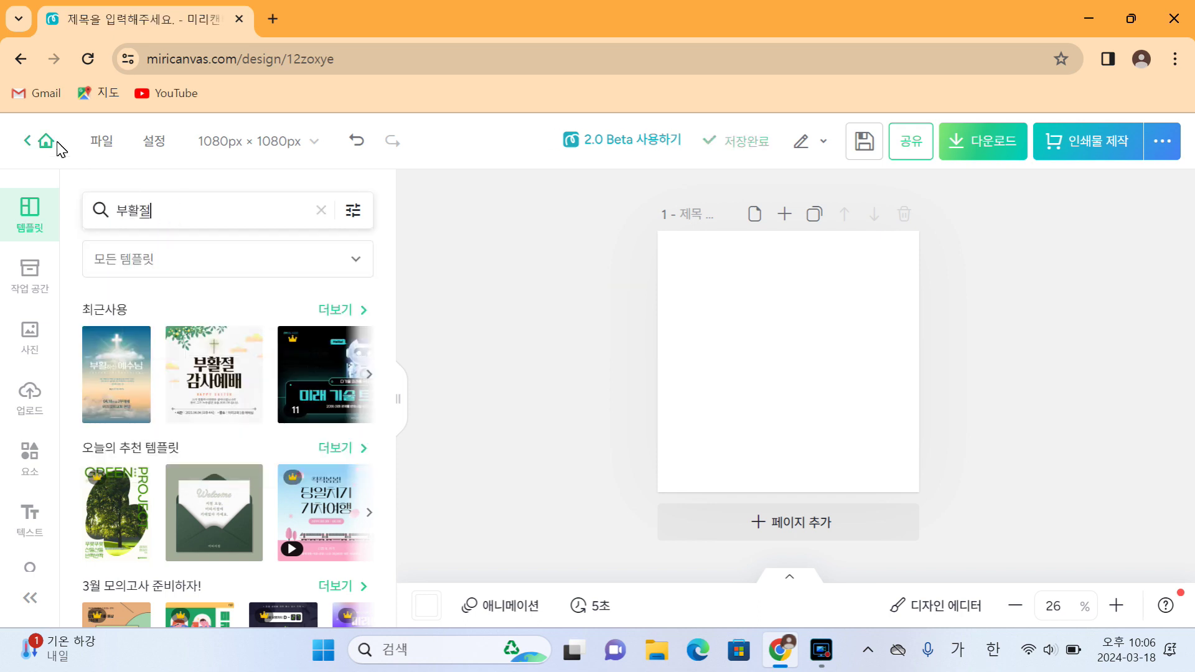
{"action": "left_click", "coordinate": [100, 210]}
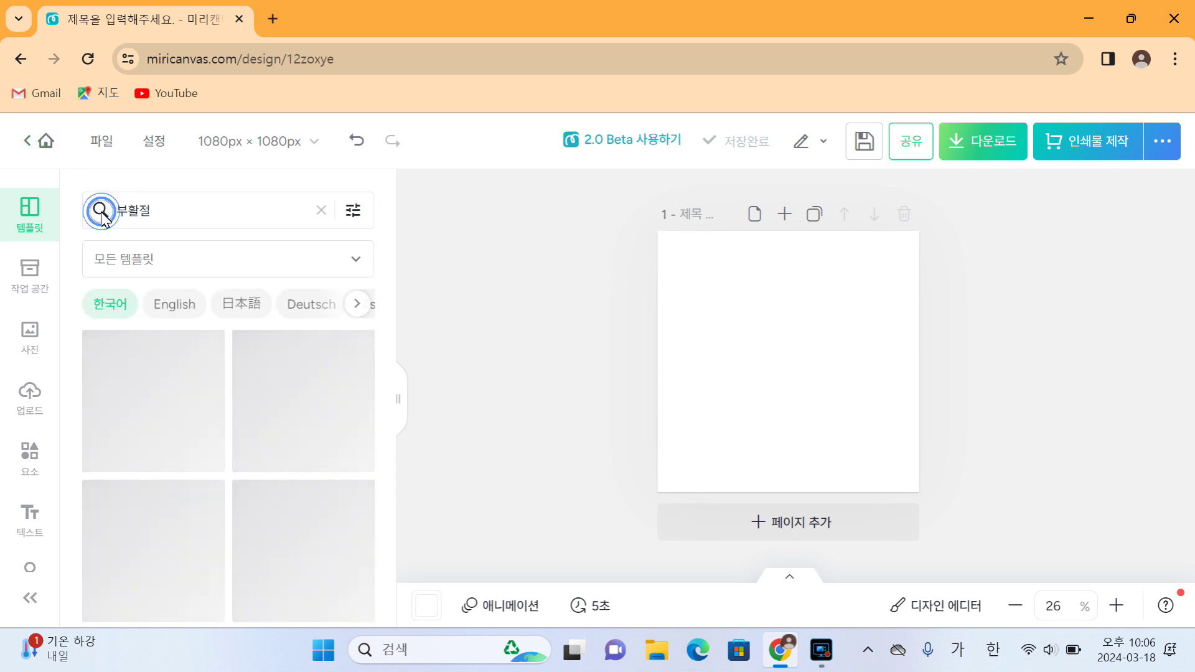
Limit the template results to the 웹 포스터 세로형 (vertical web poster) type.
{"action": "left_click", "coordinate": [313, 266]}
{"action": "scroll", "coordinate": [274, 442], "scroll_direction": "down", "scroll_amount": 3}
{"action": "scroll", "coordinate": [262, 423], "scroll_direction": "up", "scroll_amount": 3}
{"action": "left_click", "coordinate": [242, 524]}
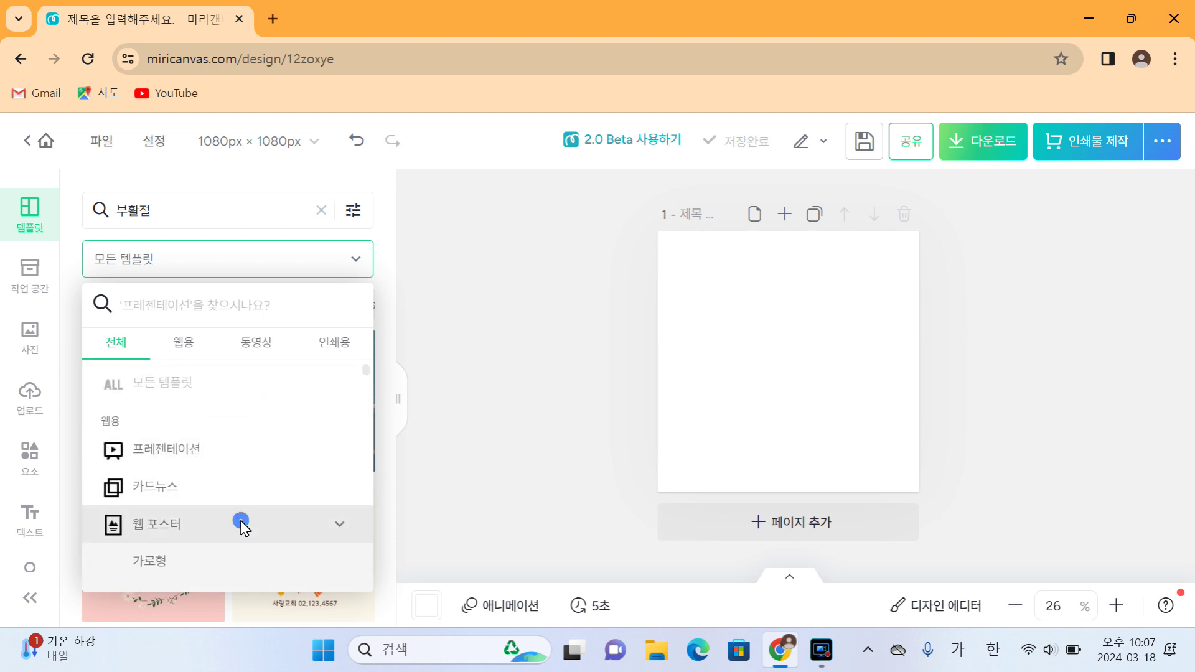
{"action": "scroll", "coordinate": [221, 427], "scroll_direction": "down", "scroll_amount": 3}
{"action": "left_click", "coordinate": [160, 412]}
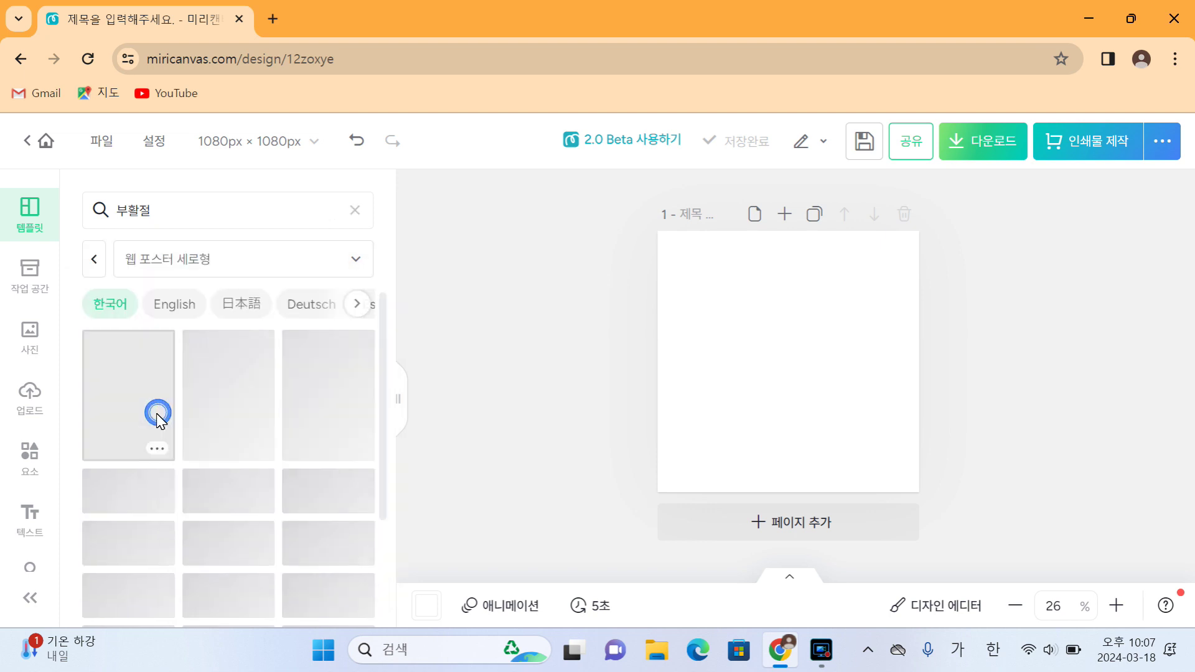
Apply the blue sky-and-cross "부활하신 예수님" template to the blank page and dismiss the design-fit options.
{"action": "scroll", "coordinate": [332, 382], "scroll_direction": "down", "scroll_amount": 3}
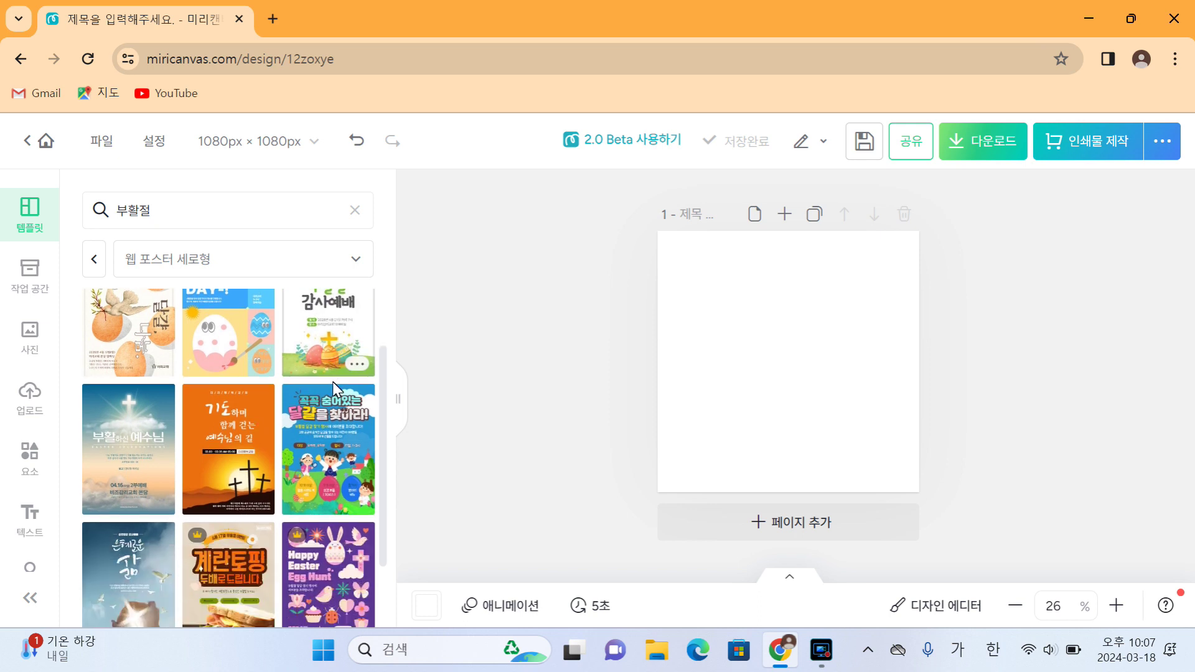
{"action": "scroll", "coordinate": [330, 384], "scroll_direction": "up", "scroll_amount": 5}
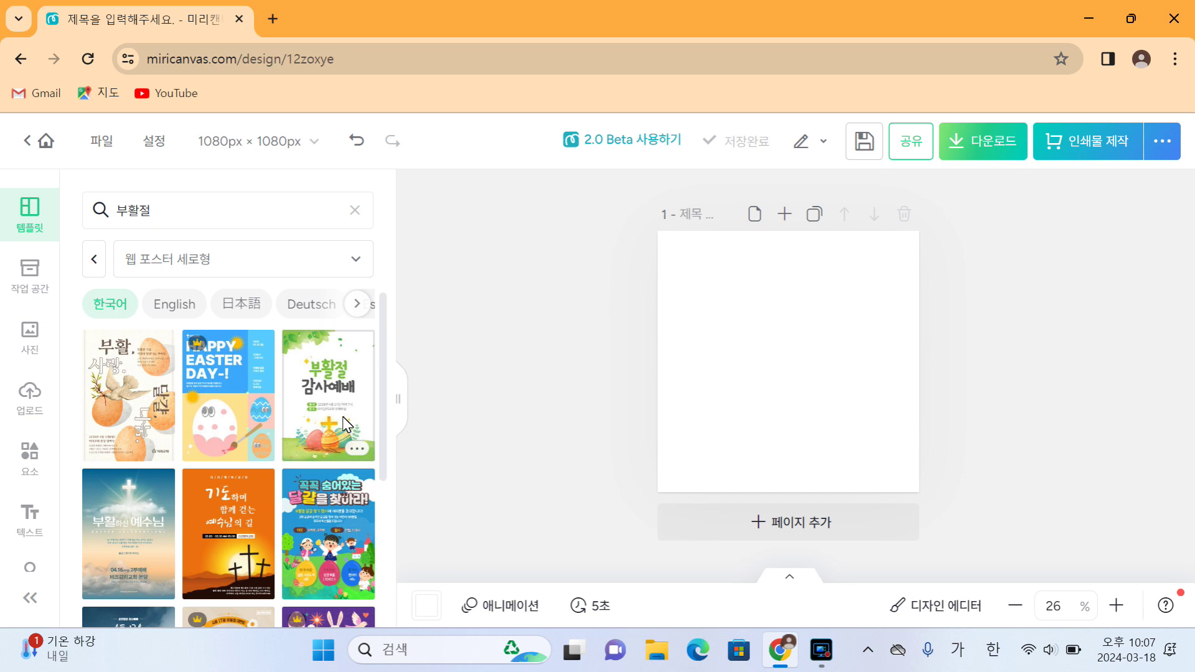
{"action": "scroll", "coordinate": [346, 425], "scroll_direction": "down", "scroll_amount": 2}
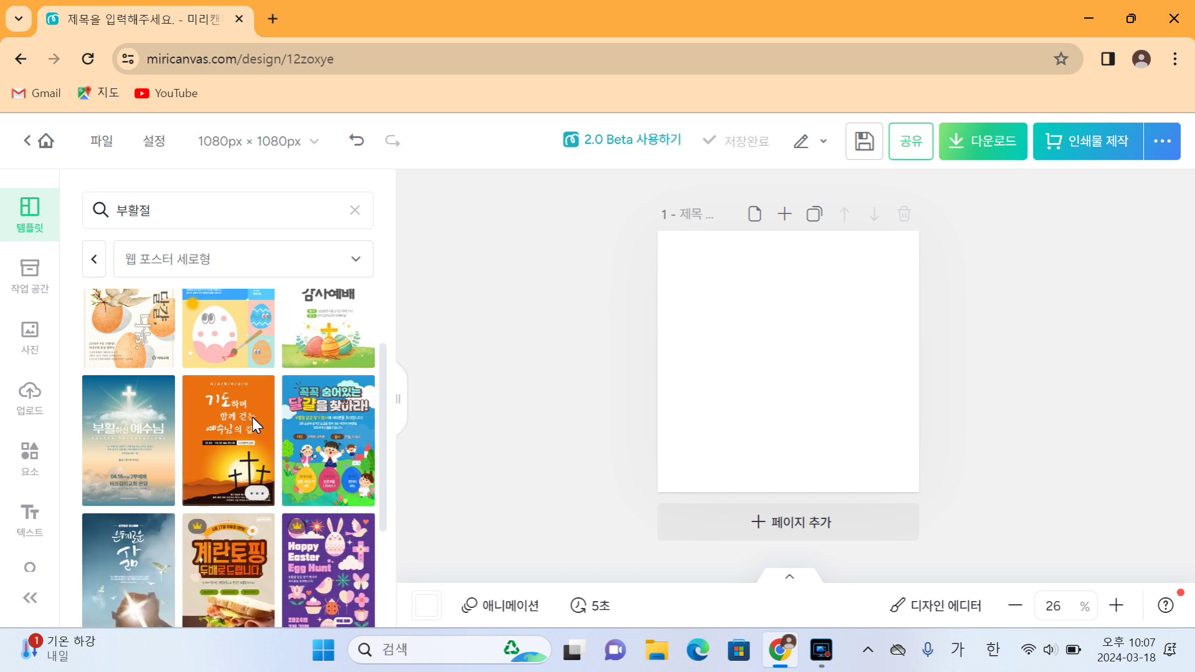
{"action": "left_click", "coordinate": [131, 421]}
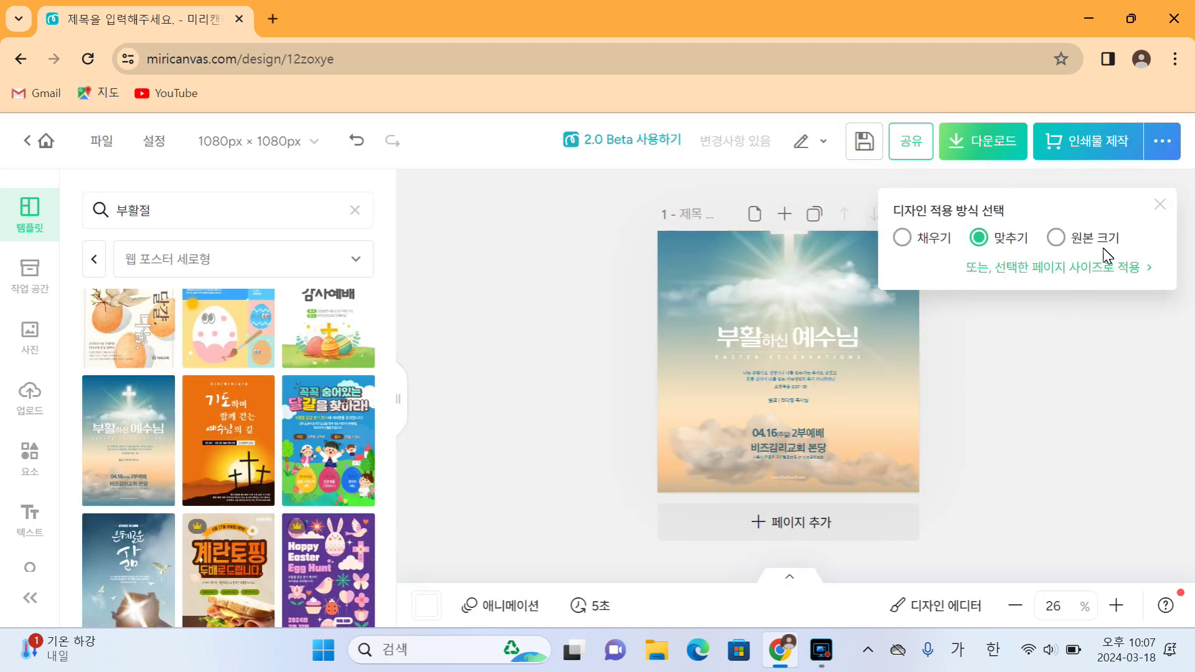
{"action": "left_click", "coordinate": [1161, 205]}
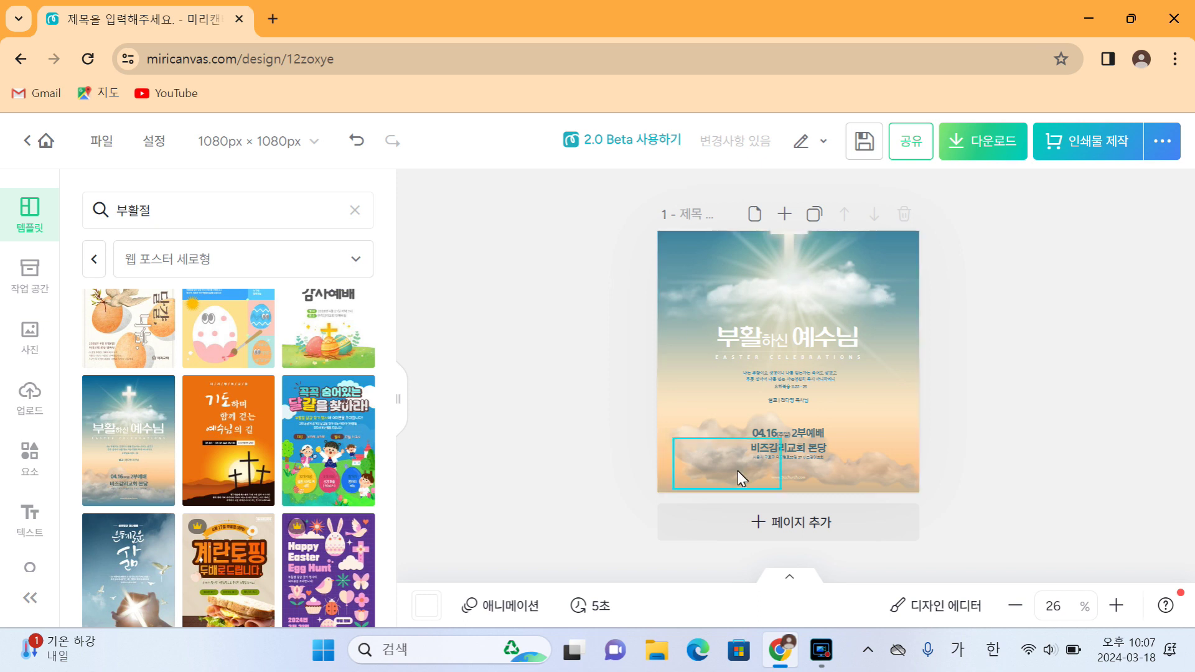
Detach the template's sky background image from the page and delete it.
{"action": "right_click", "coordinate": [801, 288]}
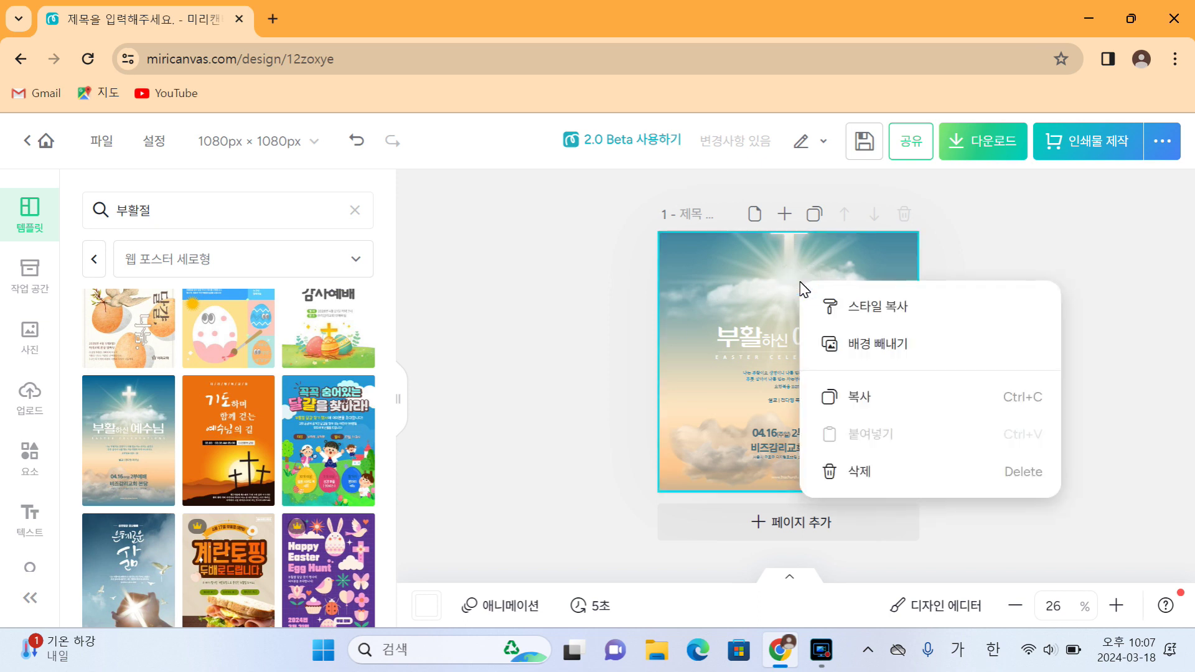
{"action": "left_click", "coordinate": [899, 348]}
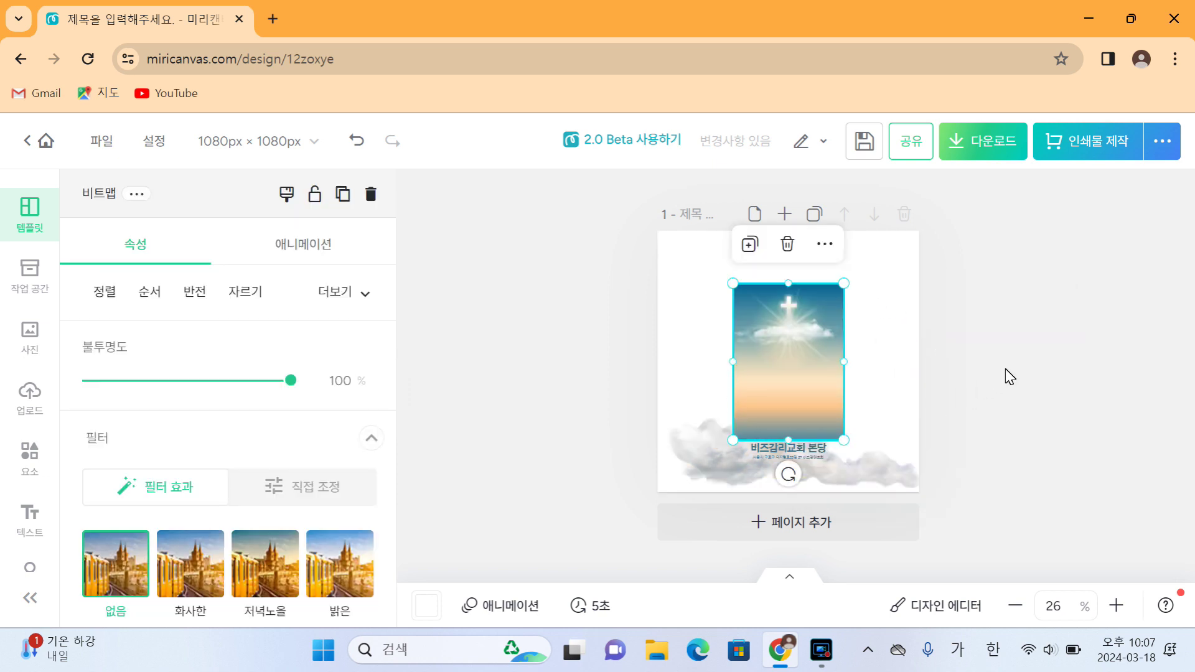
{"action": "key", "text": "Delete"}
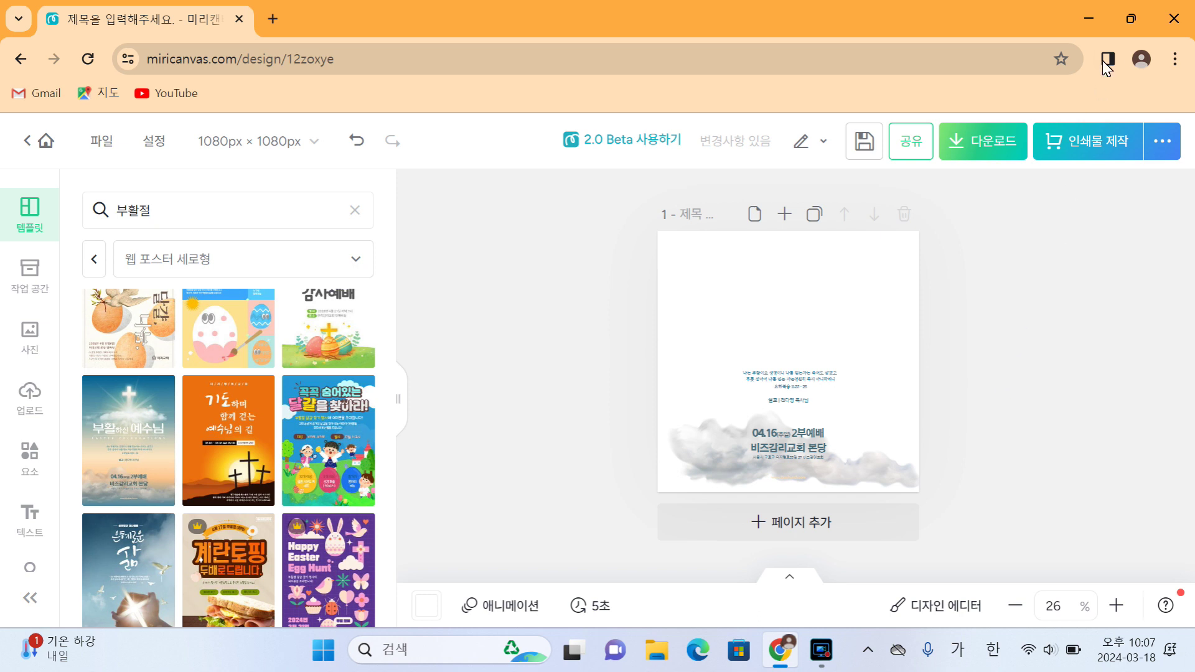
Bring the empty-tomb image 부활배경 from the desktop onto the page, with the browser window back at full size.
{"action": "left_click", "coordinate": [1131, 19]}
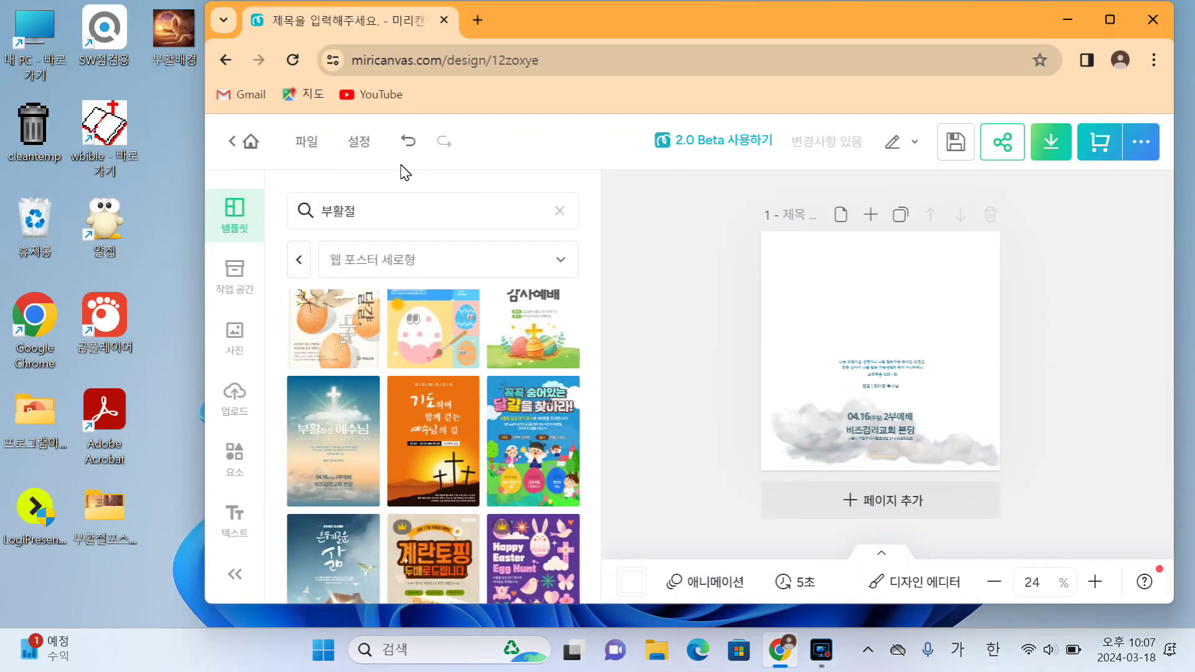
{"action": "left_click_drag", "start_coordinate": [174, 38], "coordinate": [886, 286]}
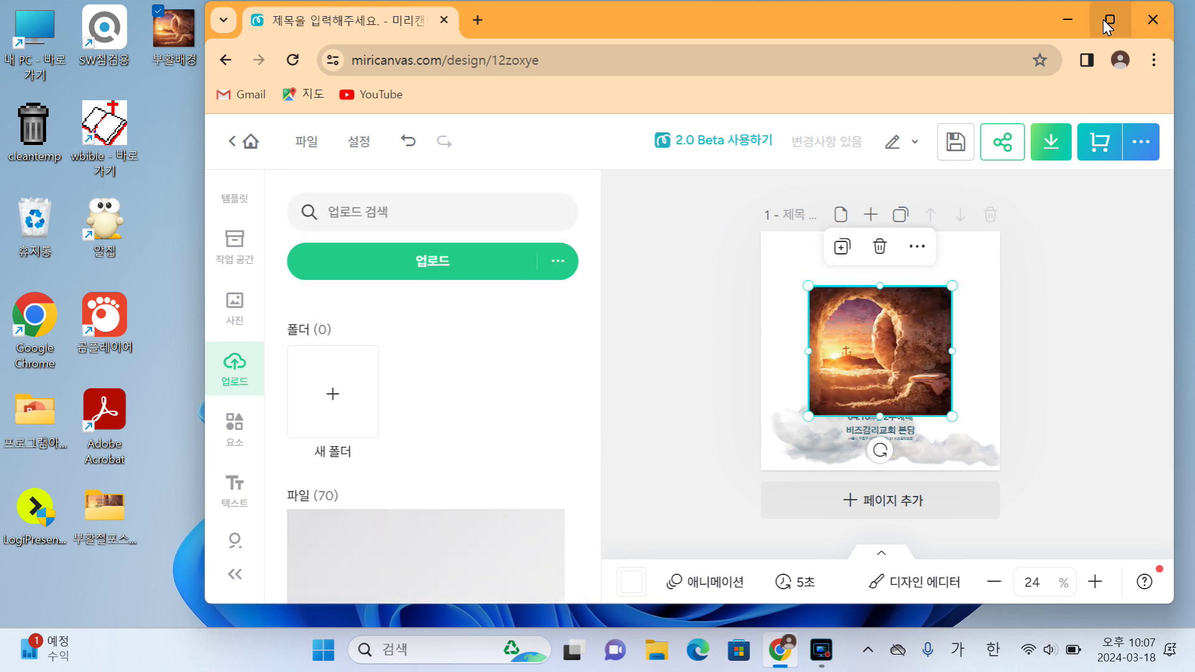
{"action": "left_click", "coordinate": [1110, 19]}
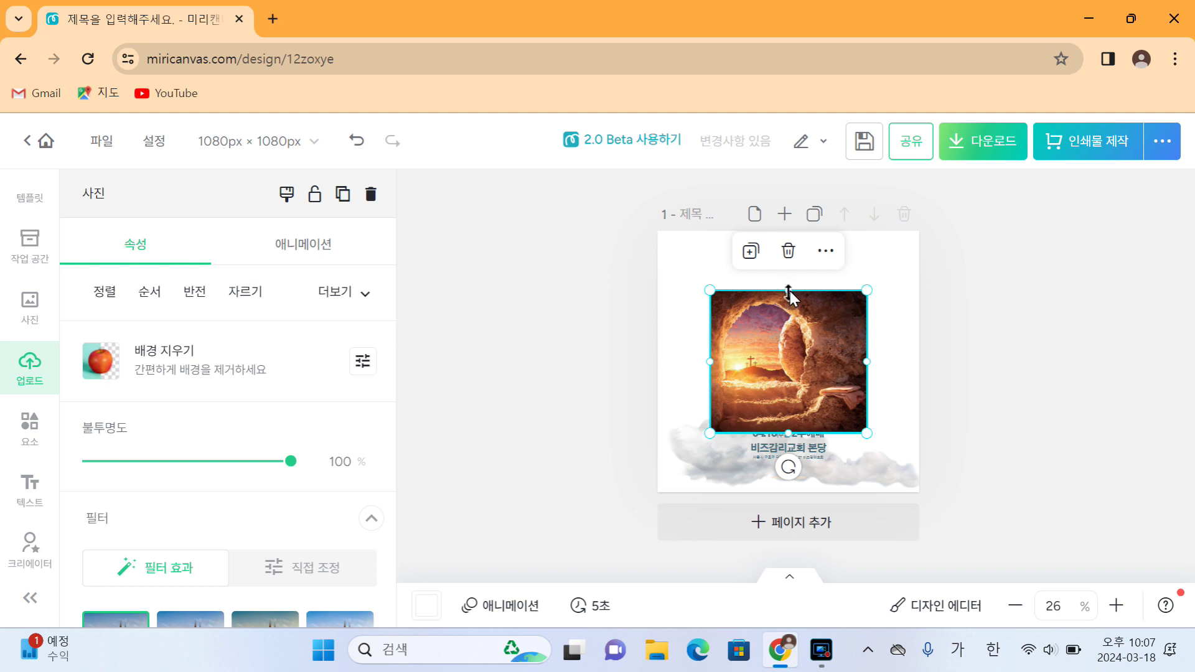
Stretch the tomb photo to the page's full height and widen it slightly on both sides.
{"action": "left_click_drag", "start_coordinate": [791, 289], "coordinate": [807, 233]}
{"action": "left_click_drag", "start_coordinate": [788, 433], "coordinate": [792, 491]}
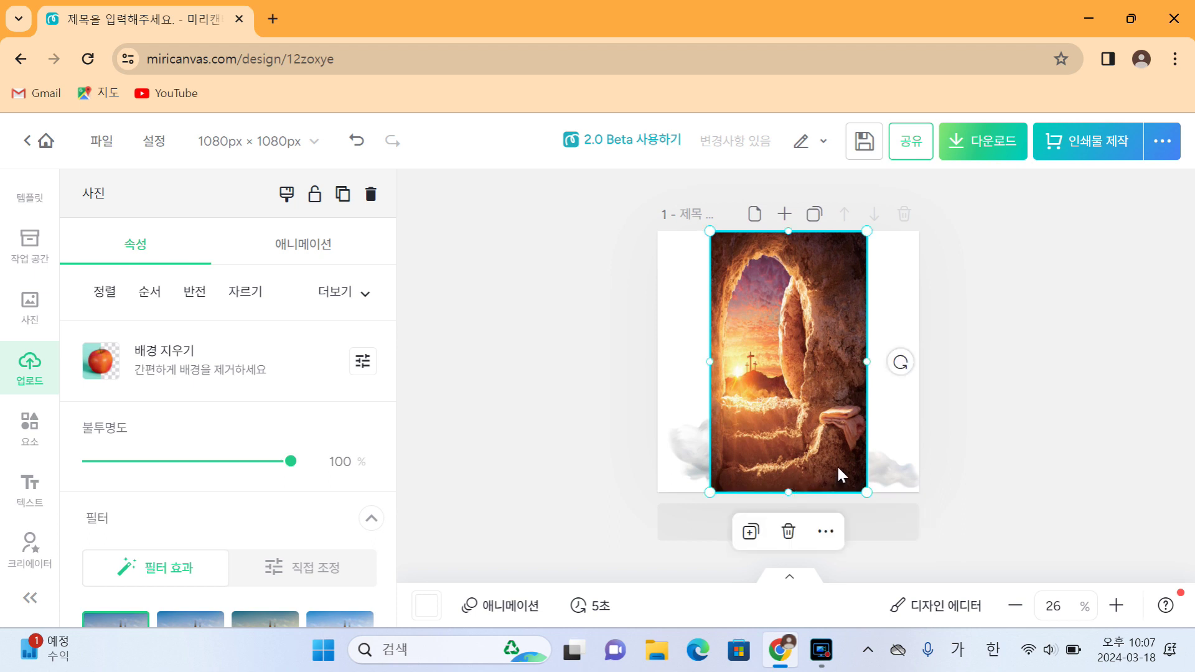
{"action": "left_click_drag", "start_coordinate": [867, 362], "coordinate": [888, 367]}
{"action": "left_click_drag", "start_coordinate": [710, 364], "coordinate": [693, 364]}
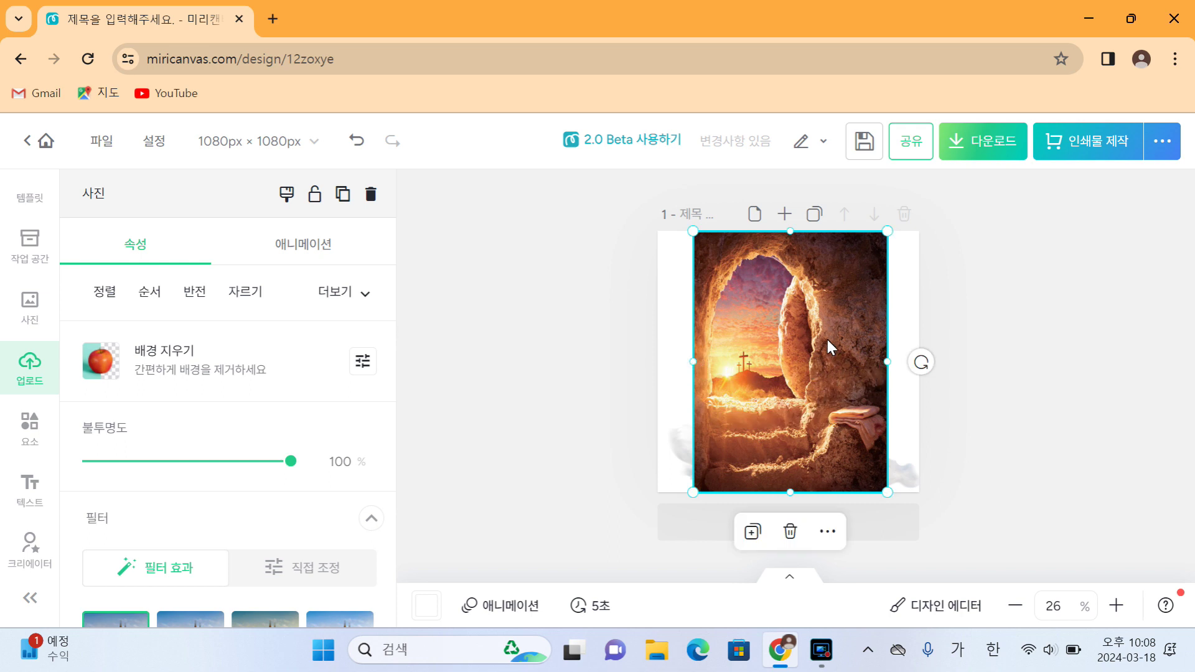
Send the tomb photo to the very back, behind the template's text and clouds.
{"action": "right_click", "coordinate": [813, 305]}
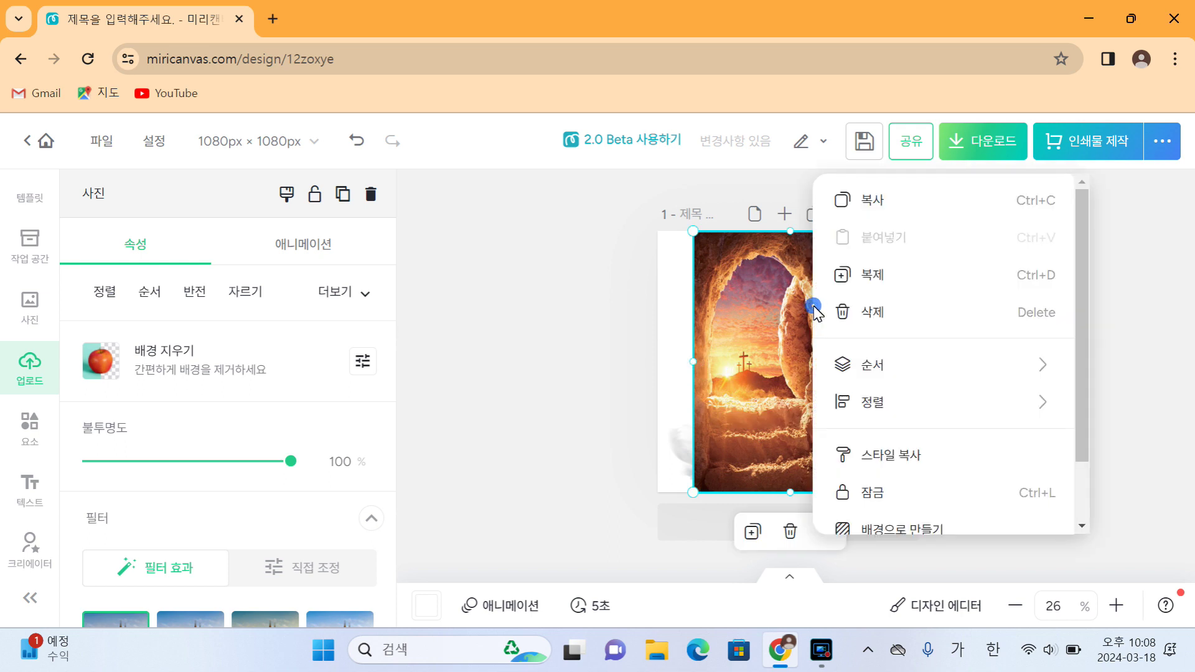
{"action": "left_click", "coordinate": [905, 370]}
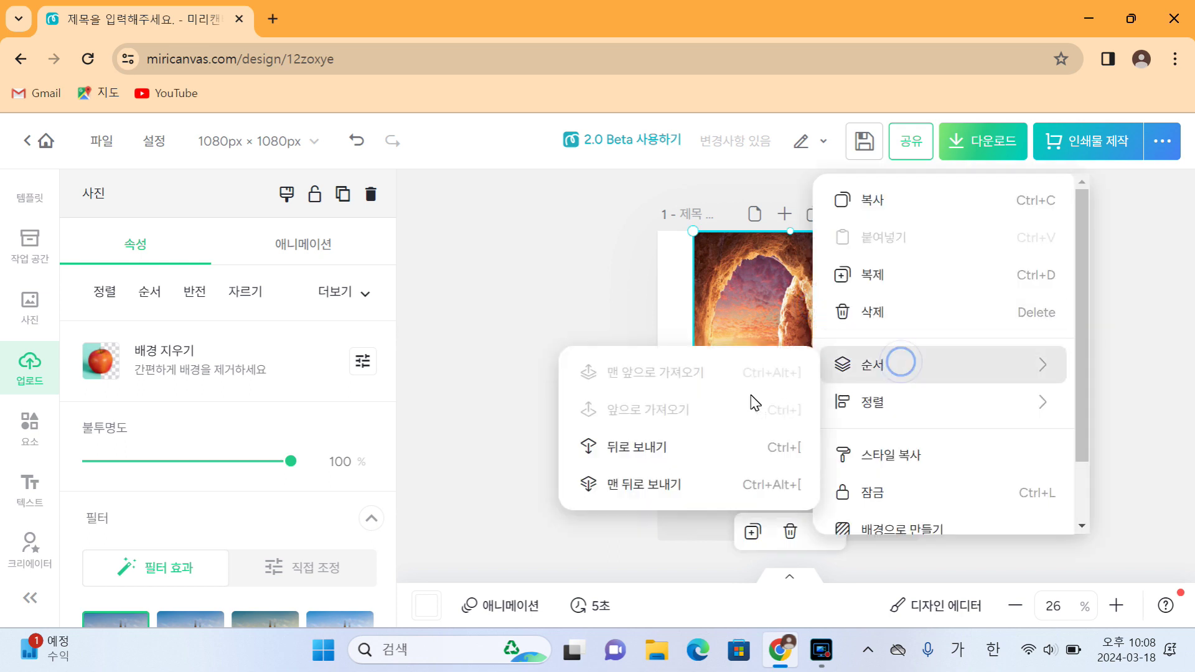
{"action": "left_click", "coordinate": [655, 485]}
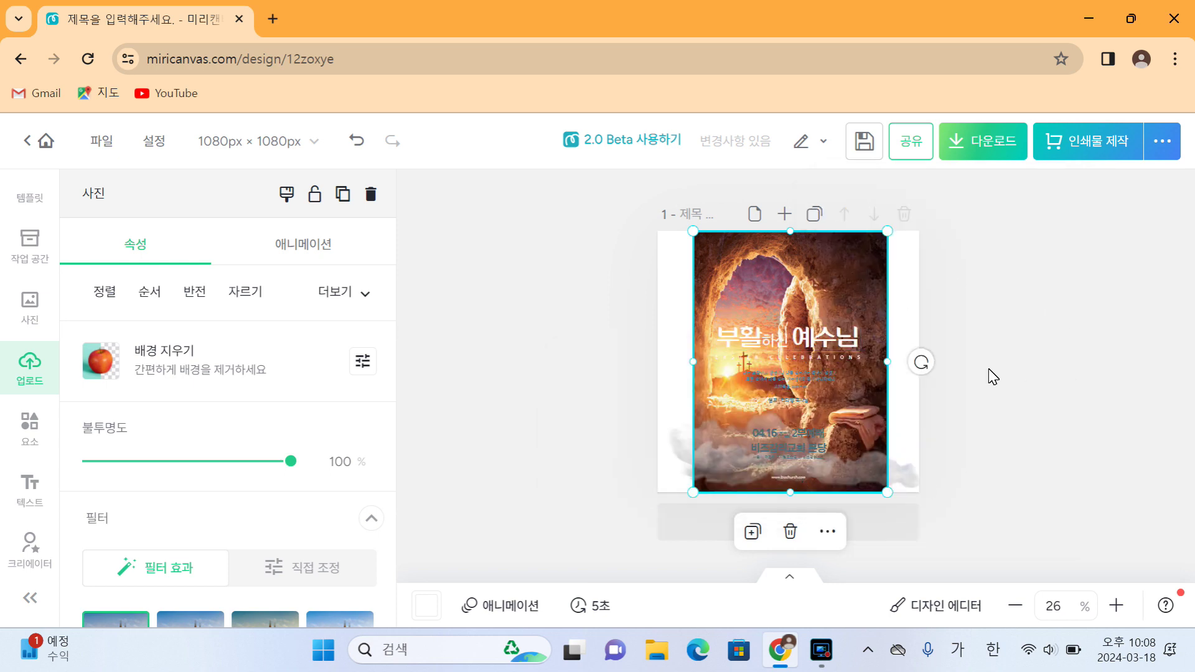
Move the "부활하신 예수님" title to the top of the photo and delete the empty rectangle left at its old place.
{"action": "left_click_drag", "start_coordinate": [815, 341], "coordinate": [817, 274]}
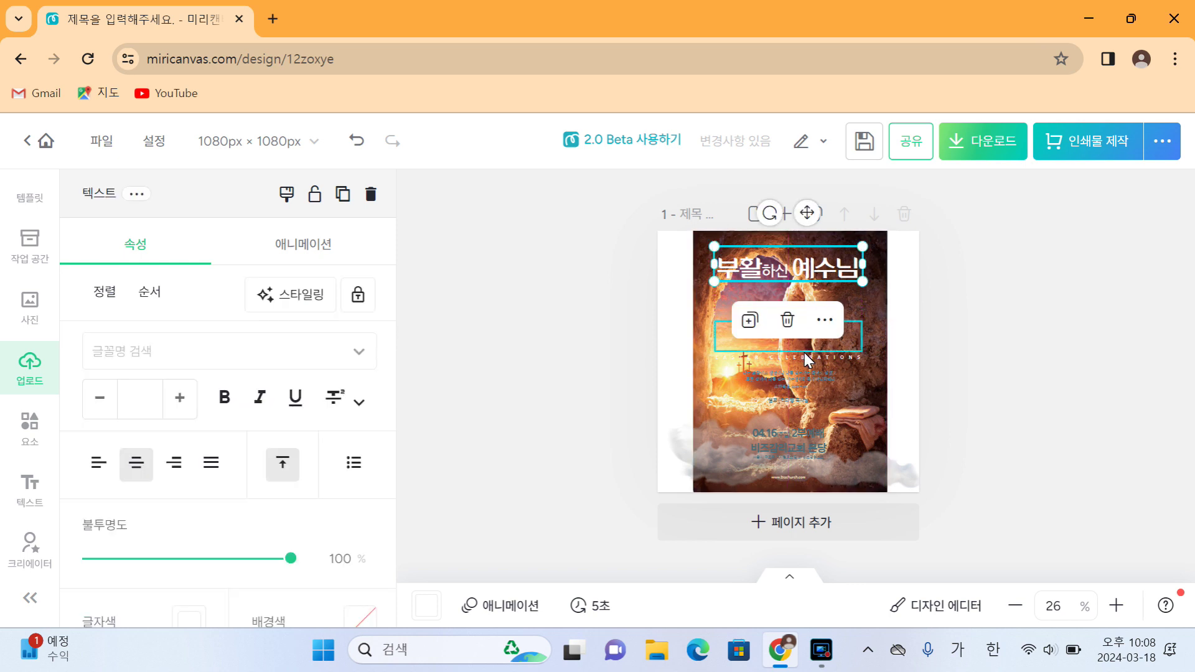
{"action": "left_click", "coordinate": [810, 353]}
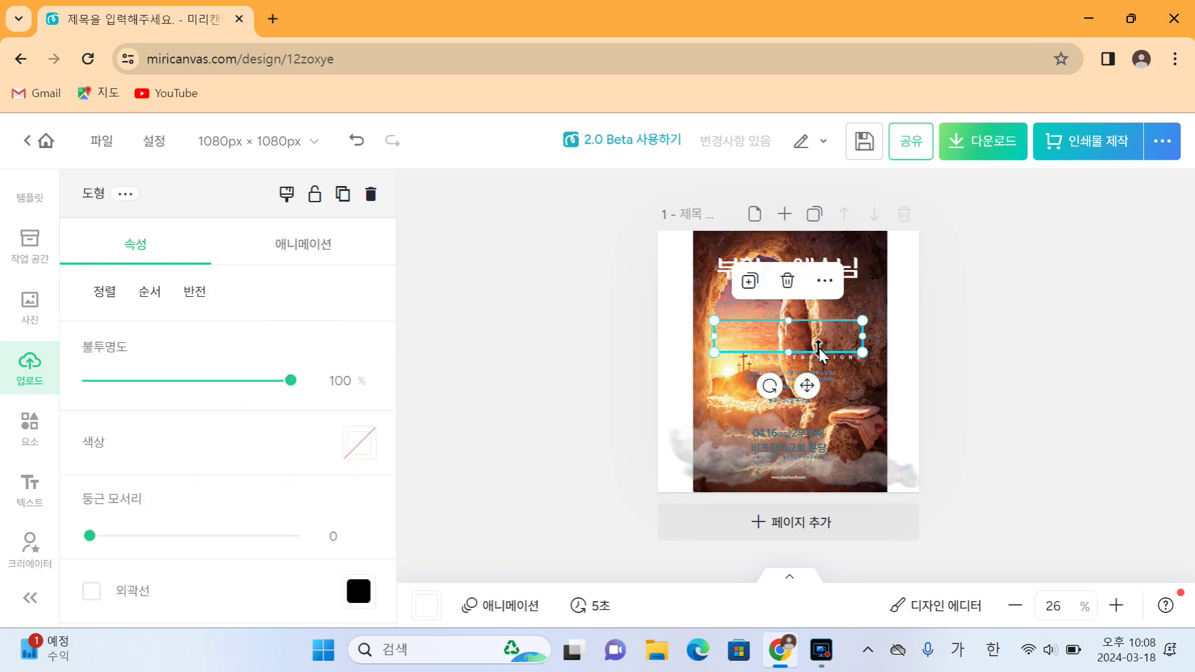
{"action": "key", "text": "Delete"}
Move the thin line and the "EASTER CELEBRATIONS" subtitle up to sit directly beneath the title.
{"action": "left_click", "coordinate": [820, 353]}
{"action": "left_click_drag", "start_coordinate": [820, 353], "coordinate": [820, 289]}
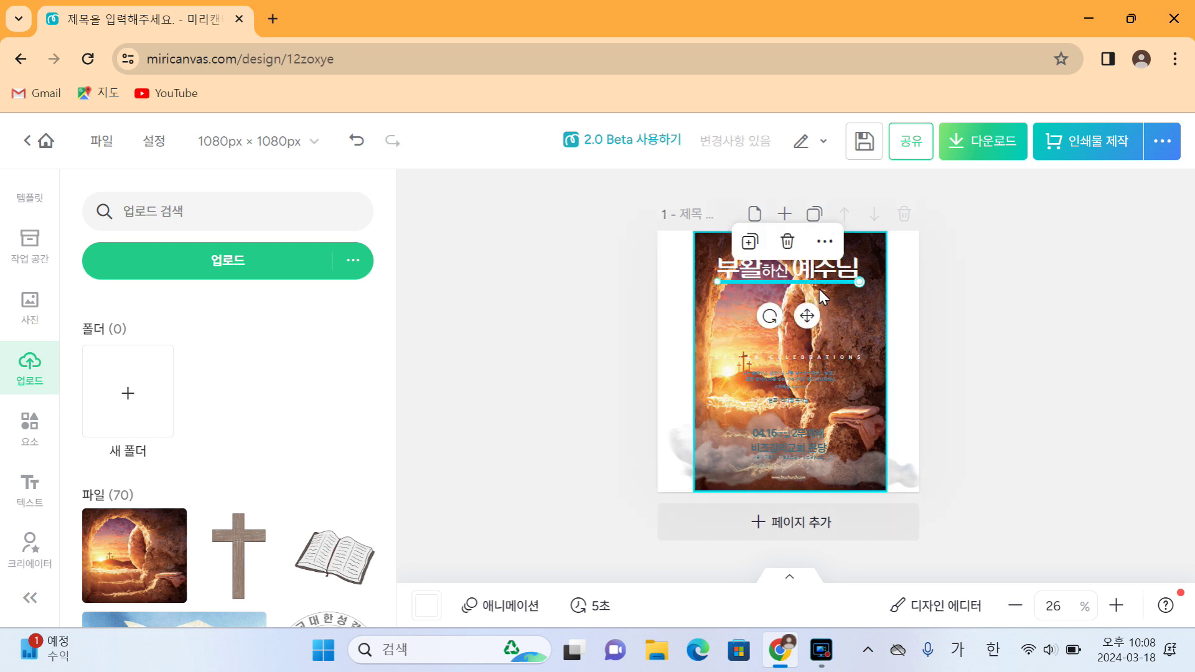
{"action": "left_click_drag", "start_coordinate": [809, 356], "coordinate": [812, 293]}
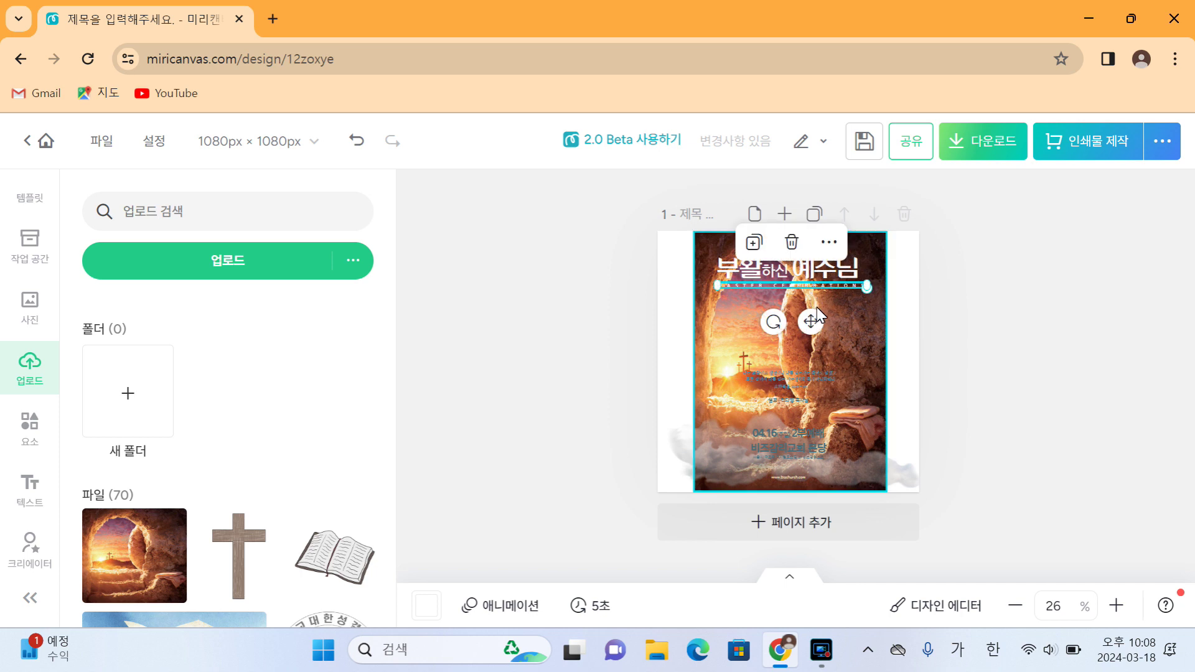
{"action": "left_click", "coordinate": [998, 301]}
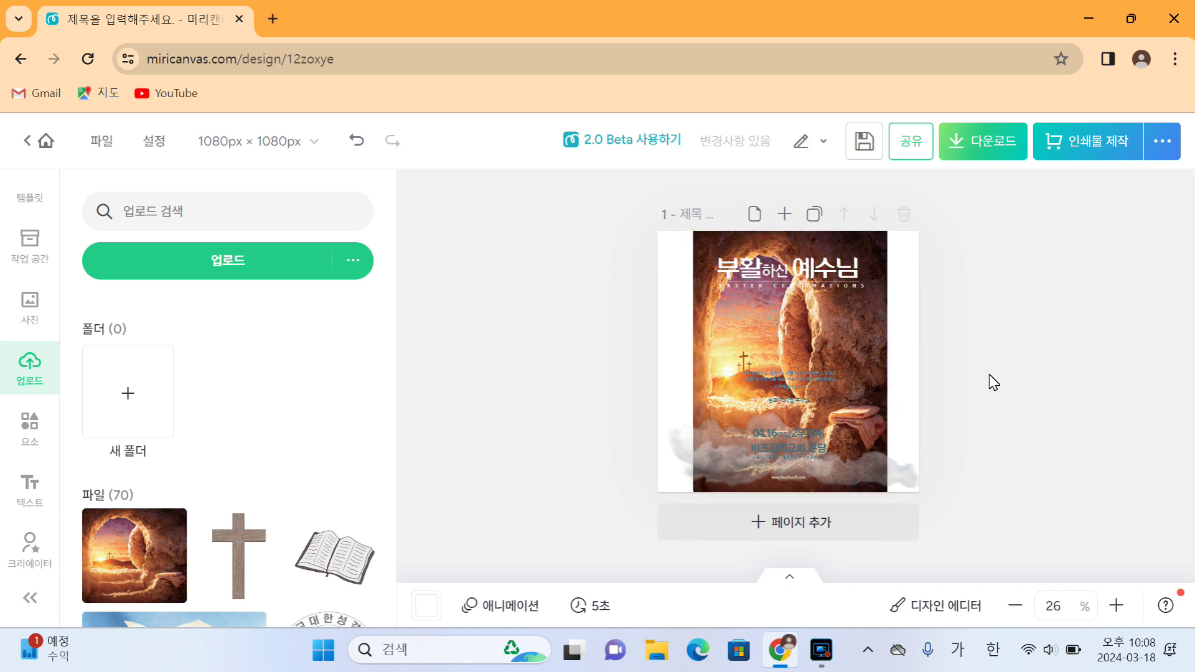
Add a black outline to the "부활하신 예수님" title text and increase the outline's thickness.
{"action": "scroll", "coordinate": [998, 384], "scroll_direction": "up", "scroll_amount": 3}
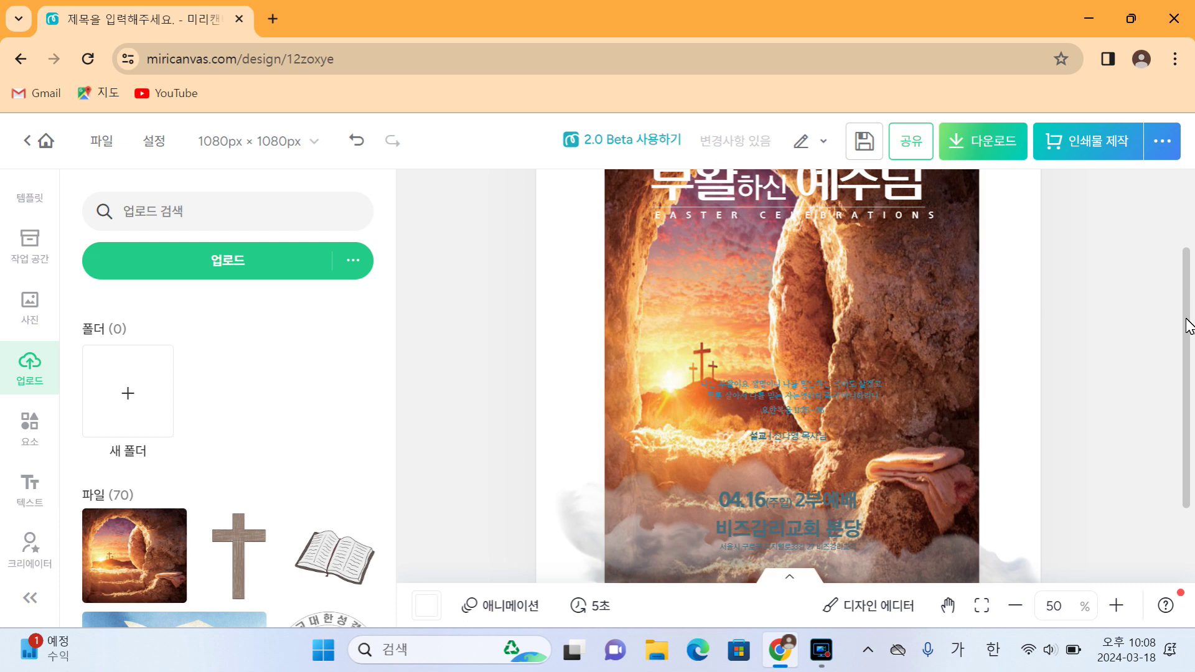
{"action": "scroll", "coordinate": [1188, 326], "scroll_direction": "up", "scroll_amount": 2}
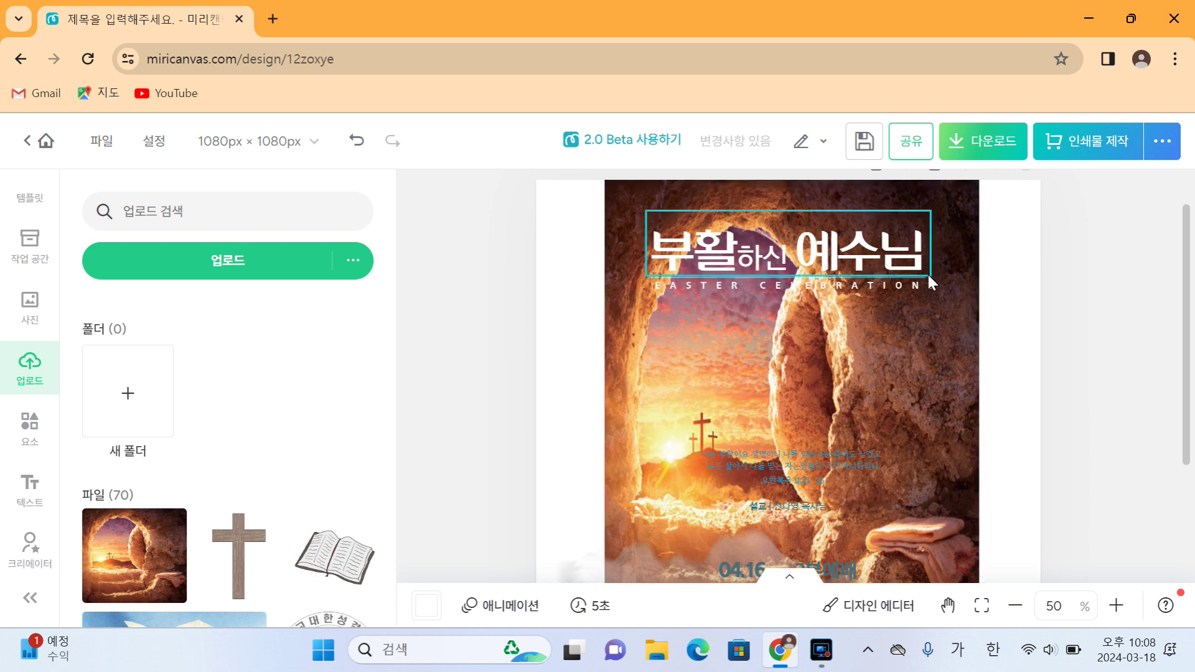
{"action": "double_click", "coordinate": [759, 259]}
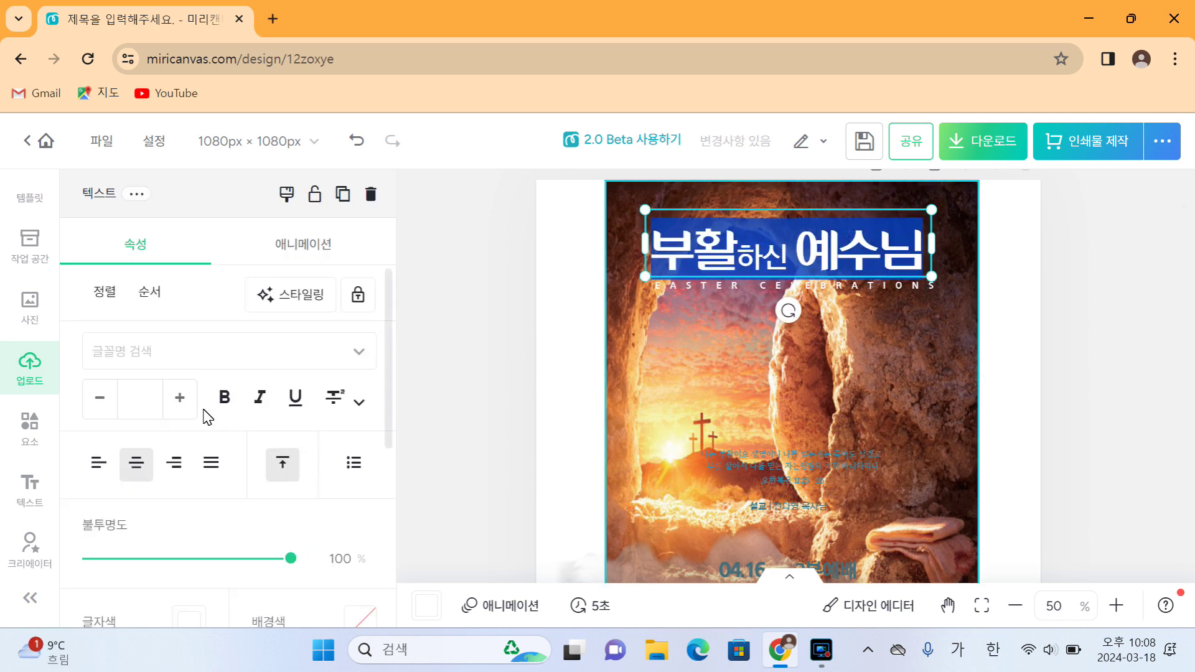
{"action": "scroll", "coordinate": [235, 475], "scroll_direction": "down", "scroll_amount": 5}
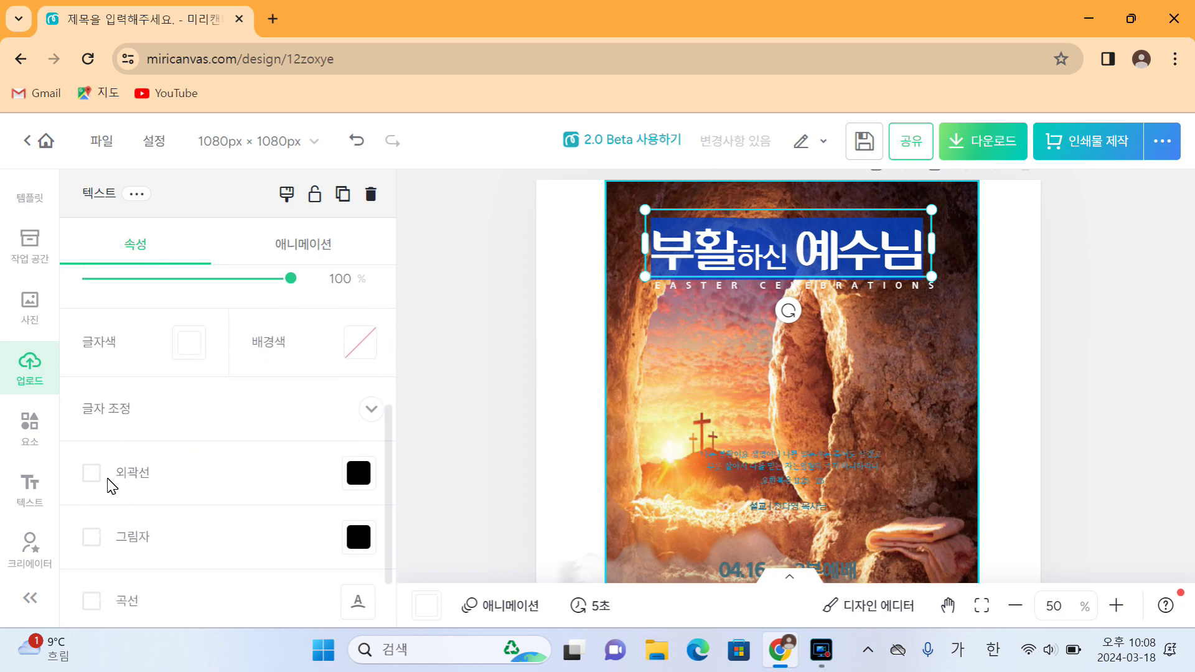
{"action": "left_click", "coordinate": [95, 474]}
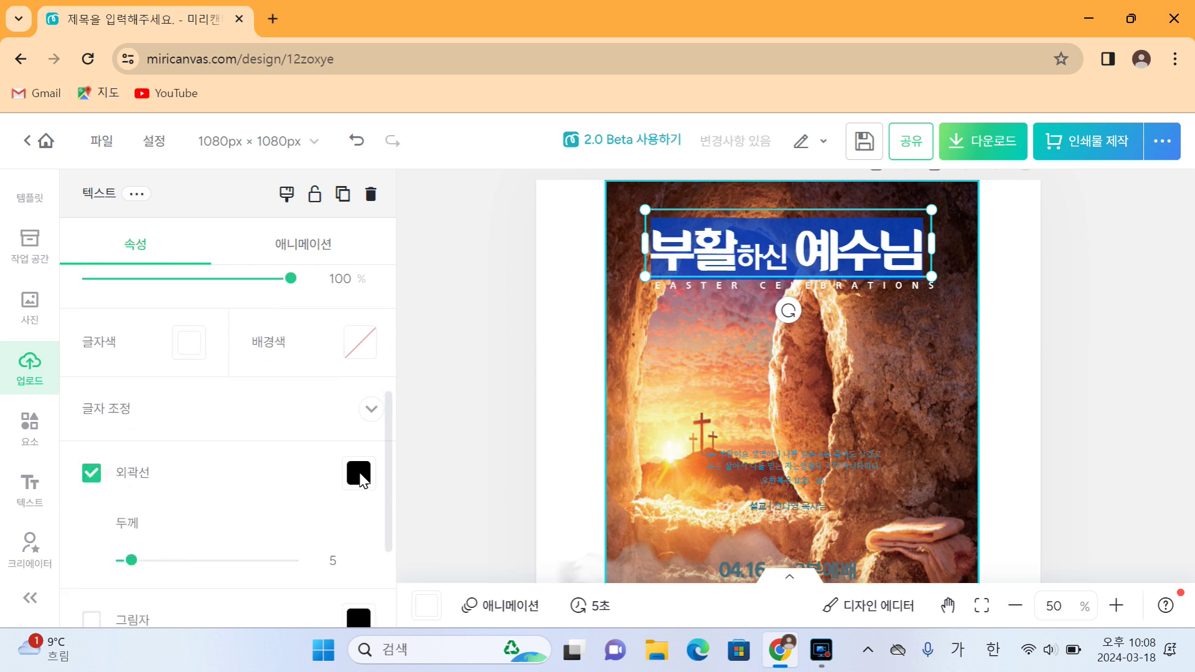
{"action": "left_click", "coordinate": [359, 475]}
{"action": "left_click", "coordinate": [478, 266]}
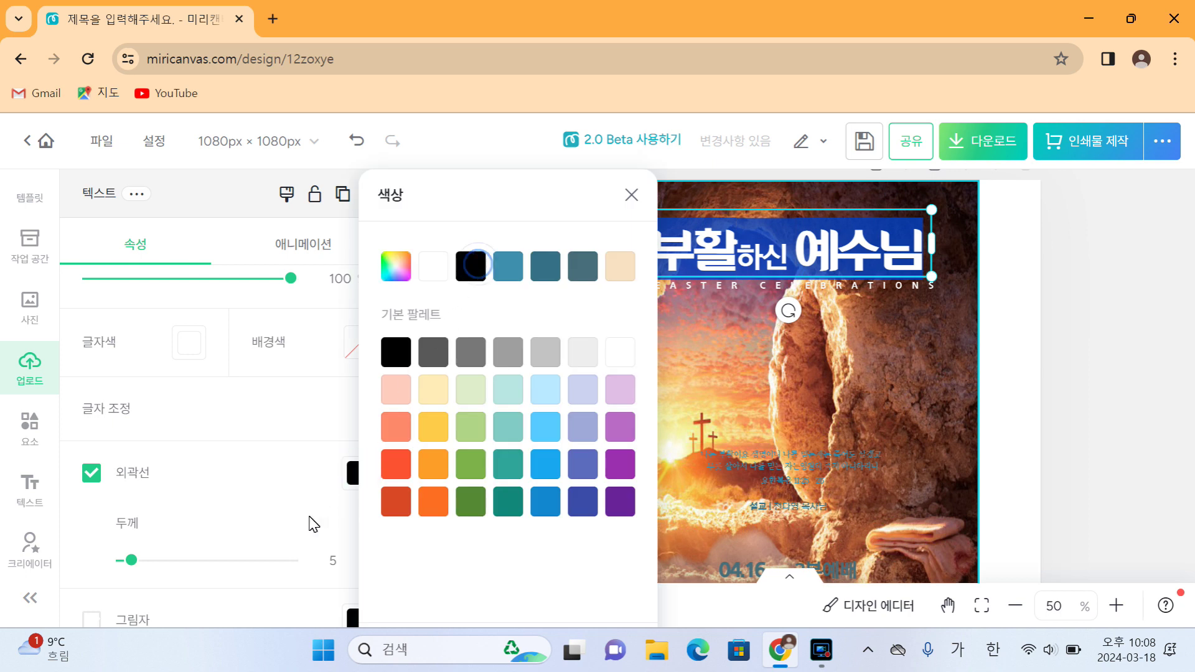
{"action": "left_click", "coordinate": [233, 540]}
{"action": "left_click", "coordinate": [145, 560]}
{"action": "left_click_drag", "start_coordinate": [144, 560], "coordinate": [157, 564]}
{"action": "left_click", "coordinate": [1013, 360]}
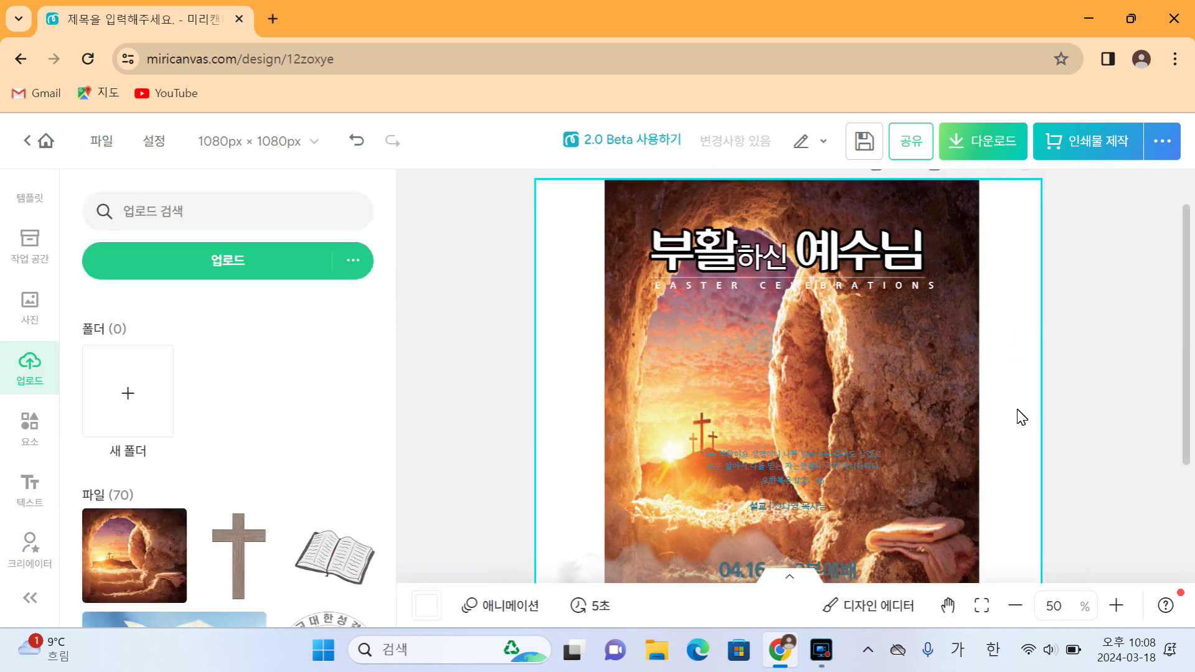
Replace the "EASTER CELEBRATIONS" subtitle with "Resurrection Celebrations" and give it a black outline of thickness 20.
{"action": "left_click", "coordinate": [767, 287]}
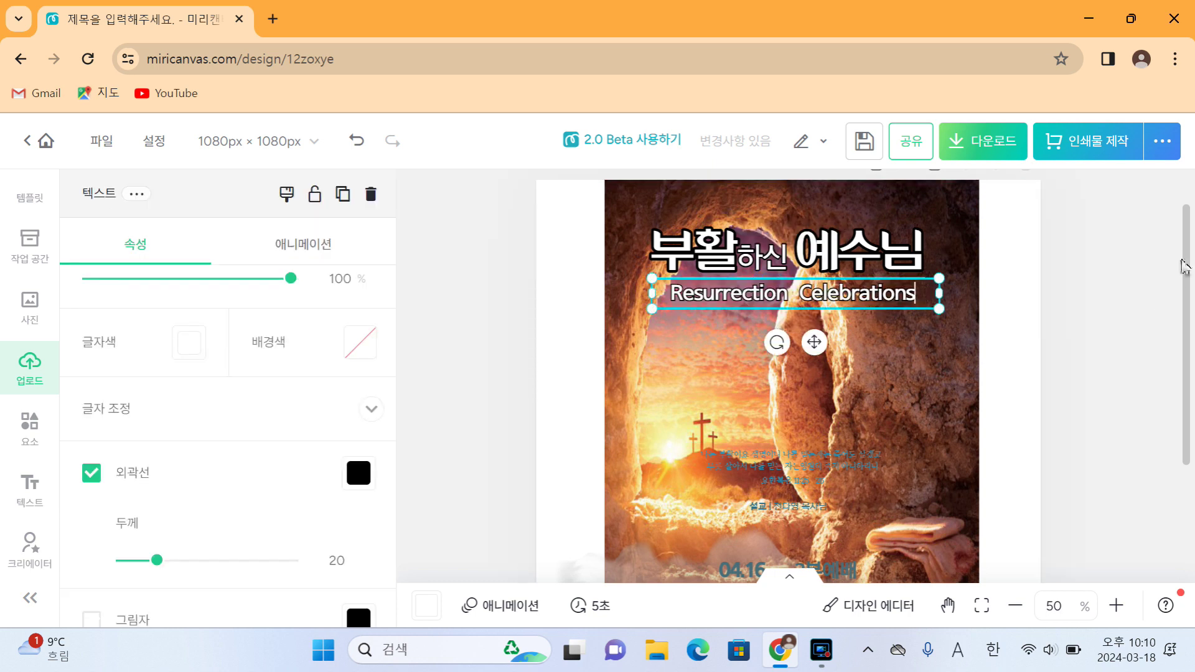
{"action": "left_click_drag", "start_coordinate": [671, 295], "coordinate": [938, 306]}
{"action": "left_click", "coordinate": [1021, 316]}
Set the letter spacing of the "Resurrection Celebrations" subtitle to 1.
{"action": "left_click", "coordinate": [753, 300]}
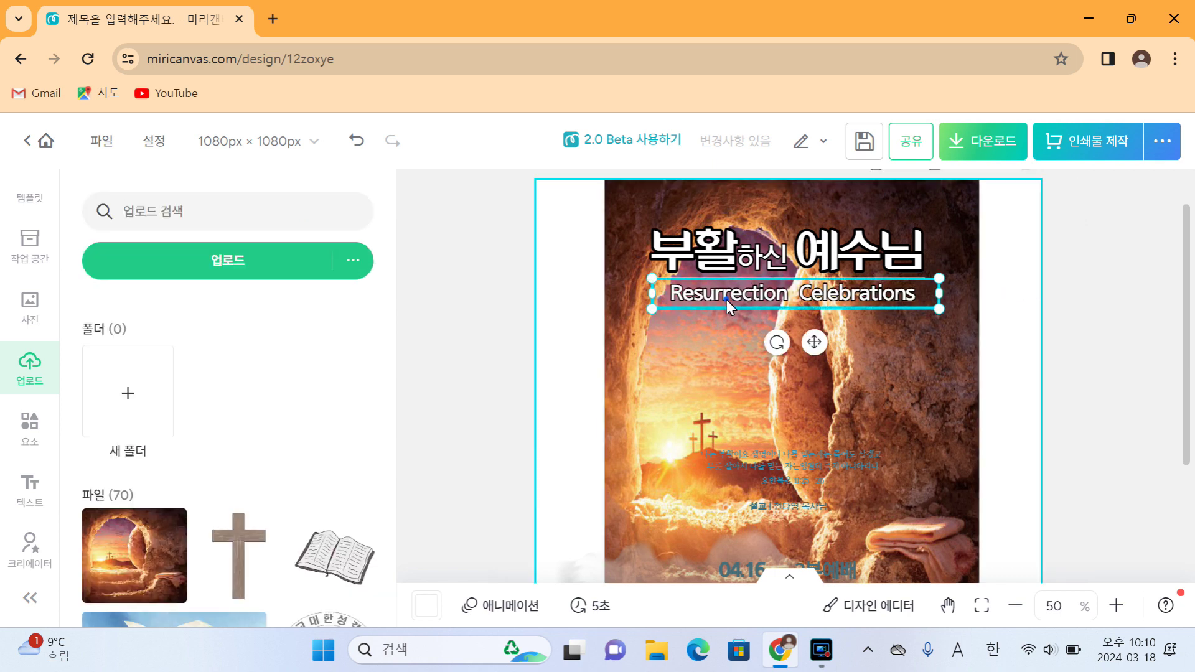
{"action": "double_click", "coordinate": [679, 299]}
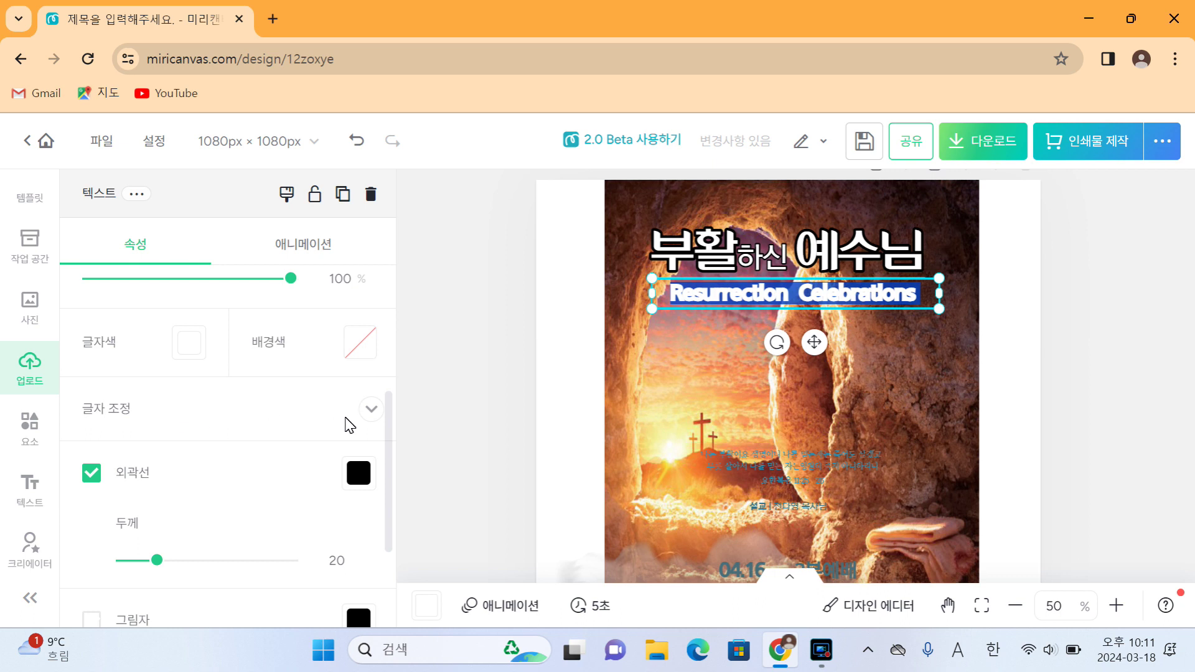
{"action": "left_click", "coordinate": [372, 411]}
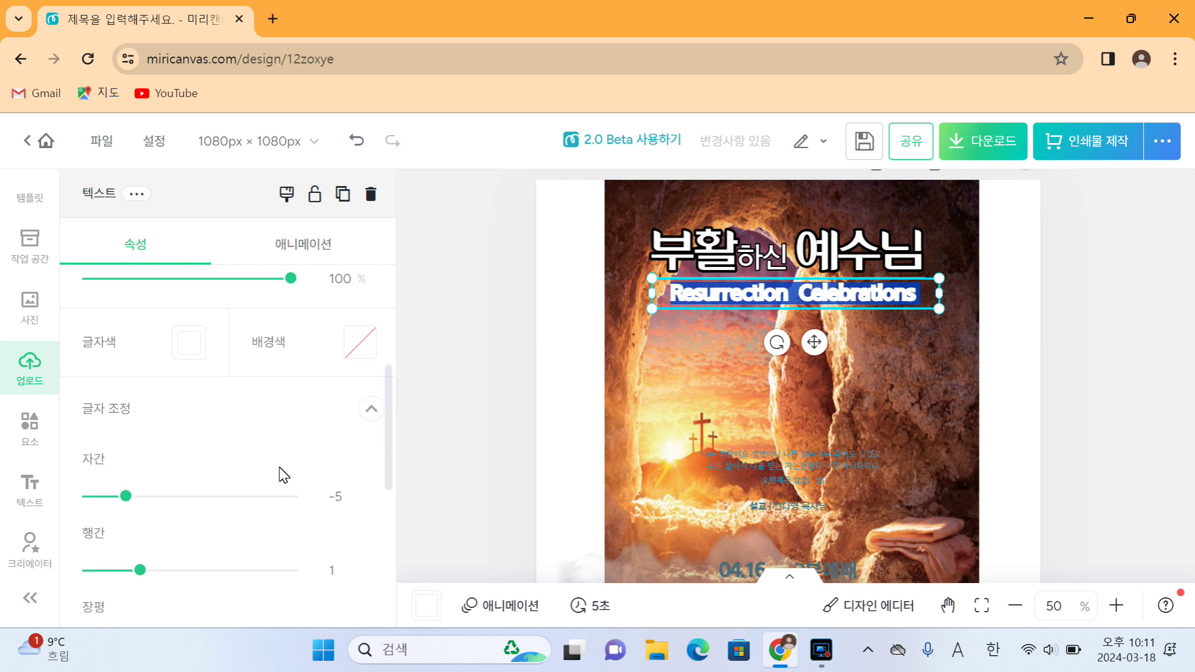
{"action": "left_click_drag", "start_coordinate": [126, 497], "coordinate": [130, 497]}
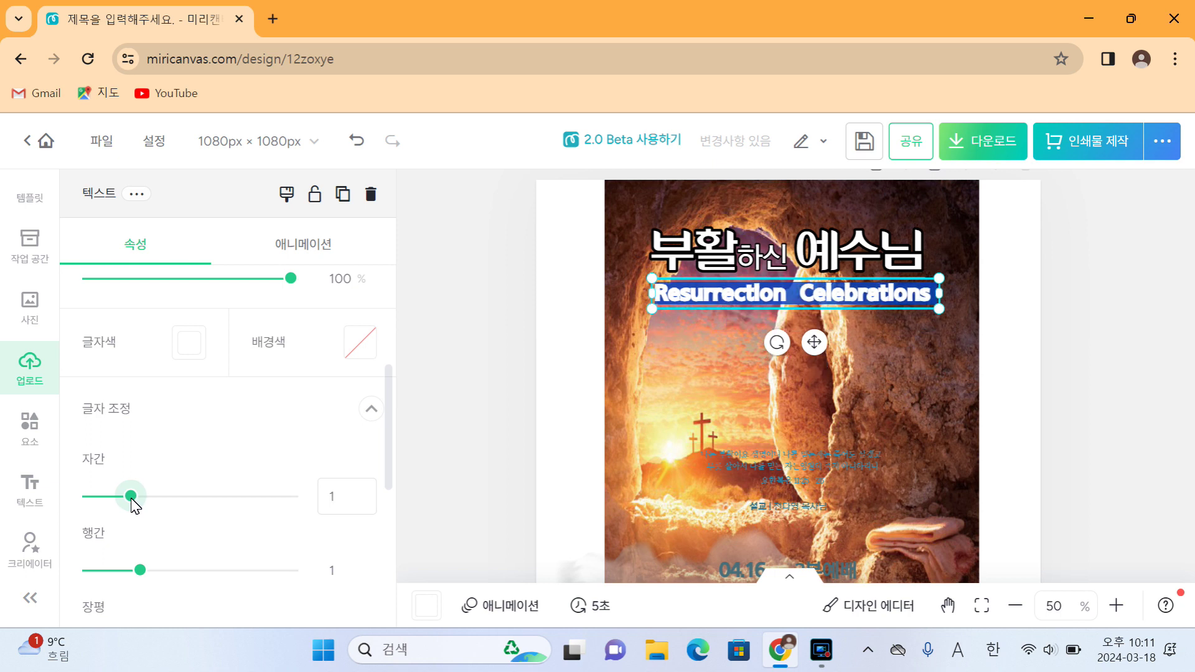
{"action": "left_click", "coordinate": [996, 318]}
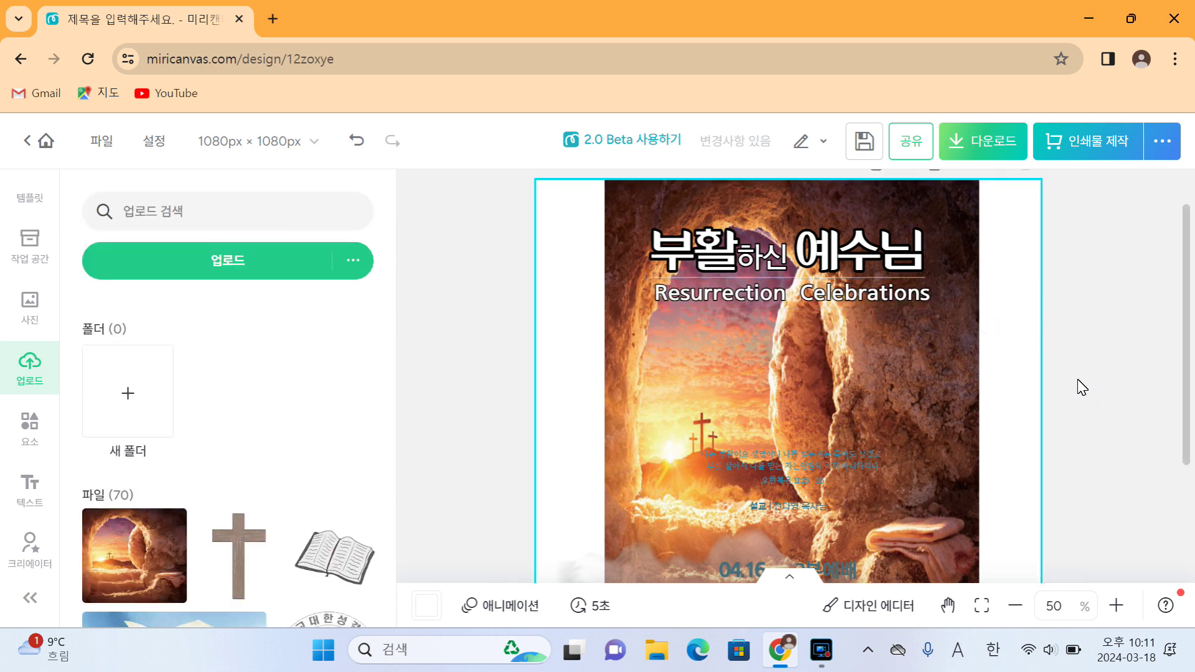
Move the Bible verse text block up beneath the subtitle and change its text colour to white.
{"action": "left_click", "coordinate": [826, 473]}
{"action": "left_click_drag", "start_coordinate": [824, 469], "coordinate": [826, 372]}
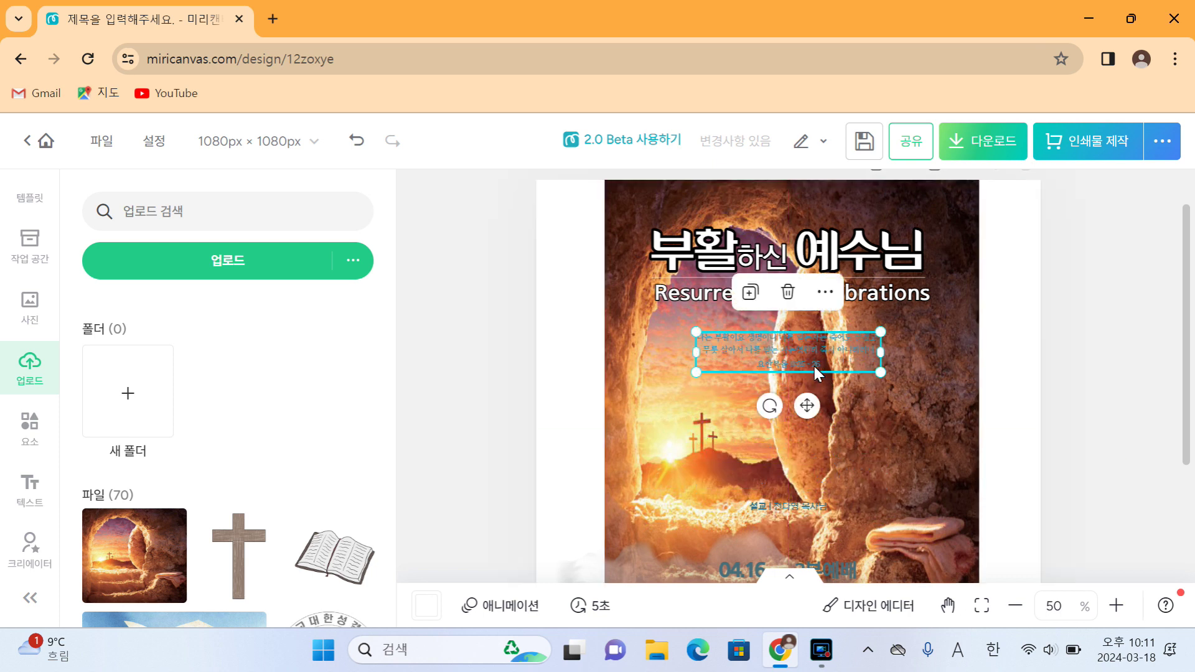
{"action": "double_click", "coordinate": [803, 364]}
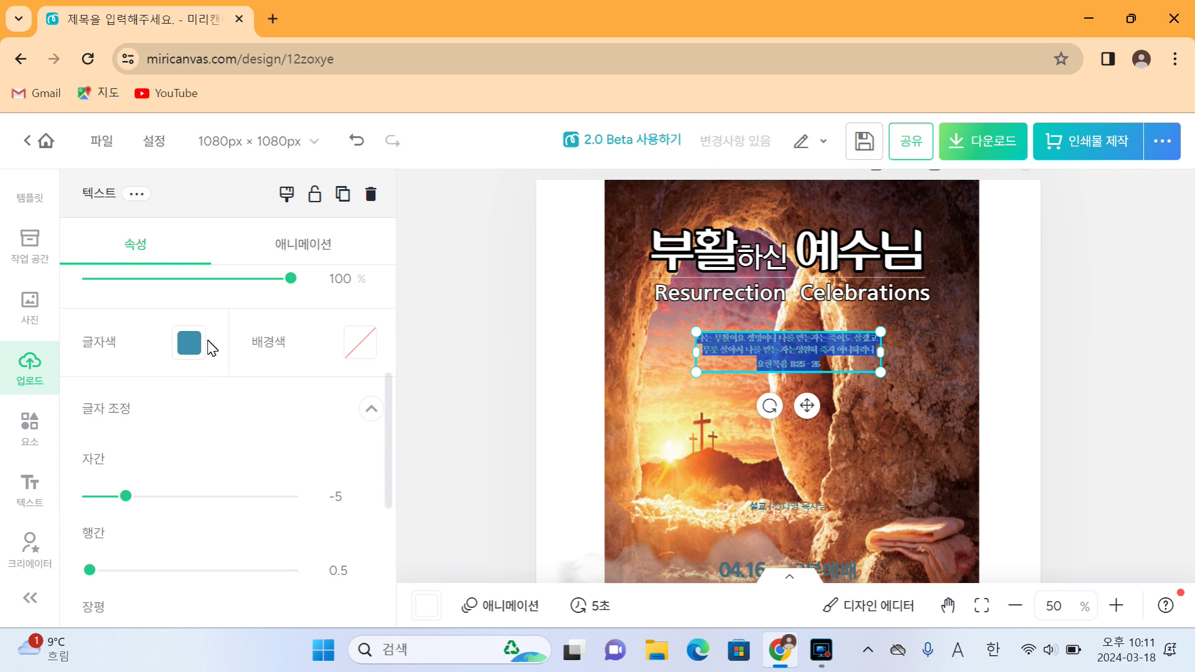
{"action": "left_click", "coordinate": [190, 343]}
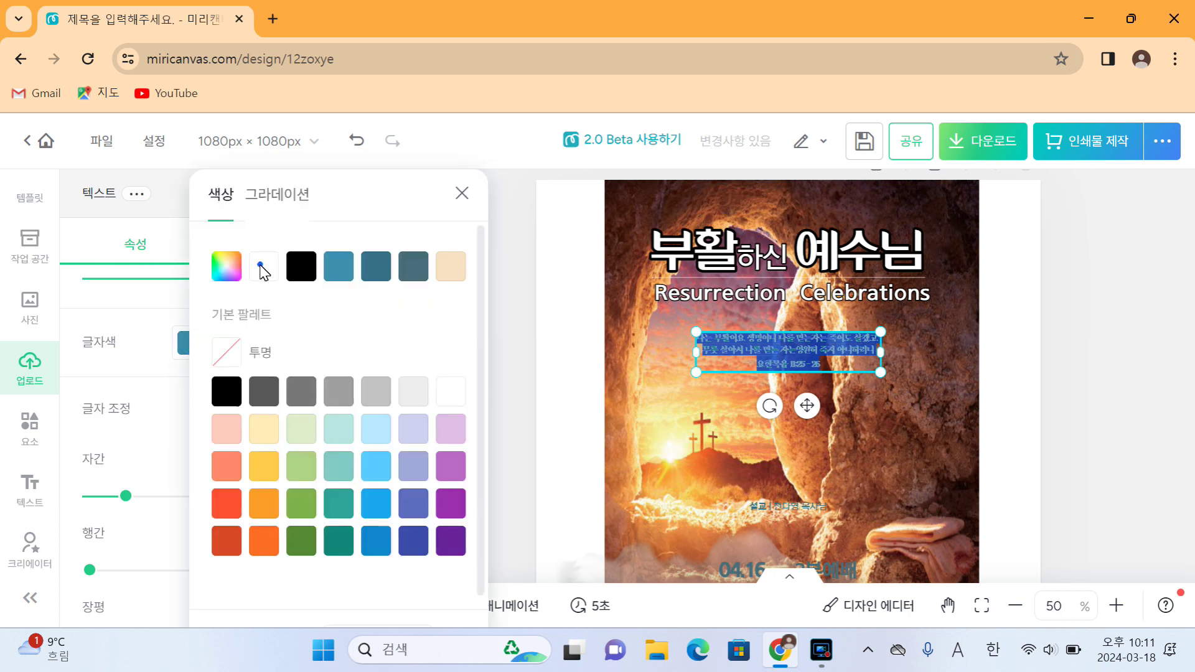
{"action": "left_click", "coordinate": [260, 272]}
{"action": "left_click", "coordinate": [158, 366]}
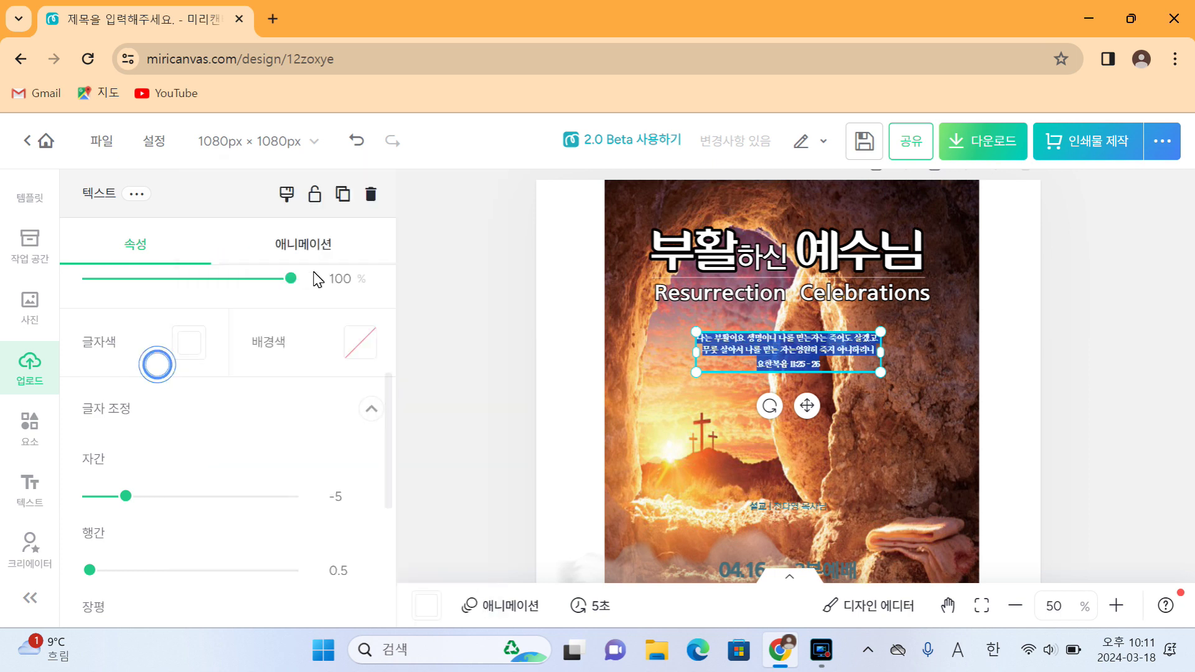
{"action": "scroll", "coordinate": [330, 323], "scroll_direction": "up", "scroll_amount": 5}
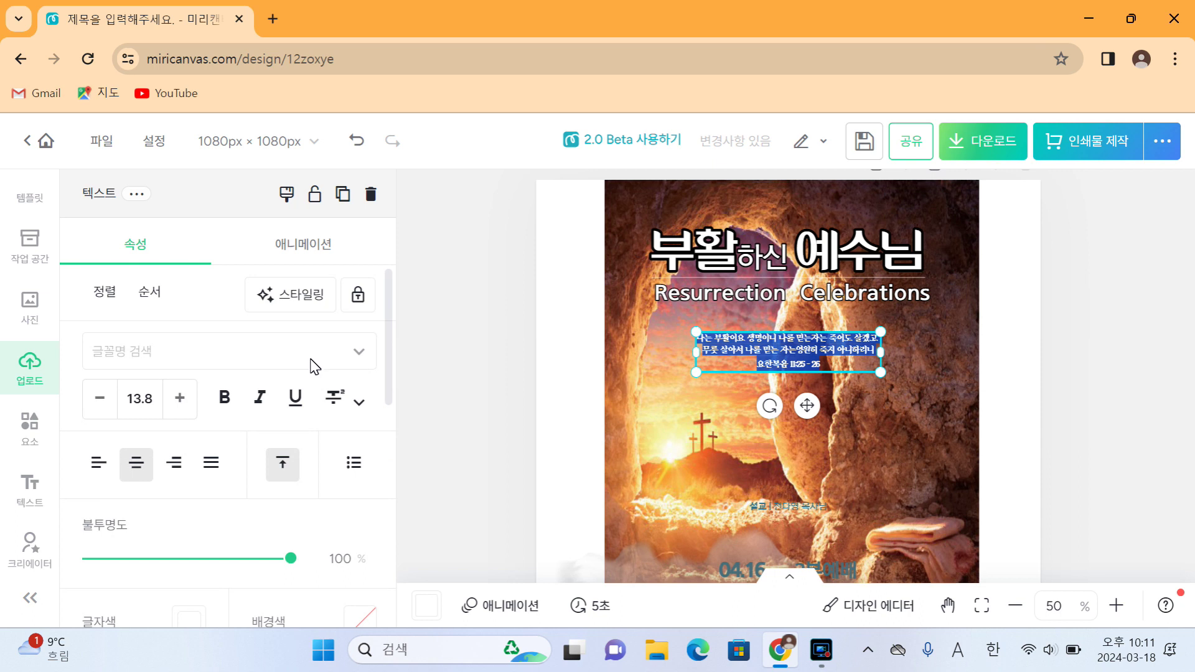
{"action": "left_click", "coordinate": [359, 355]}
{"action": "left_click", "coordinate": [360, 356]}
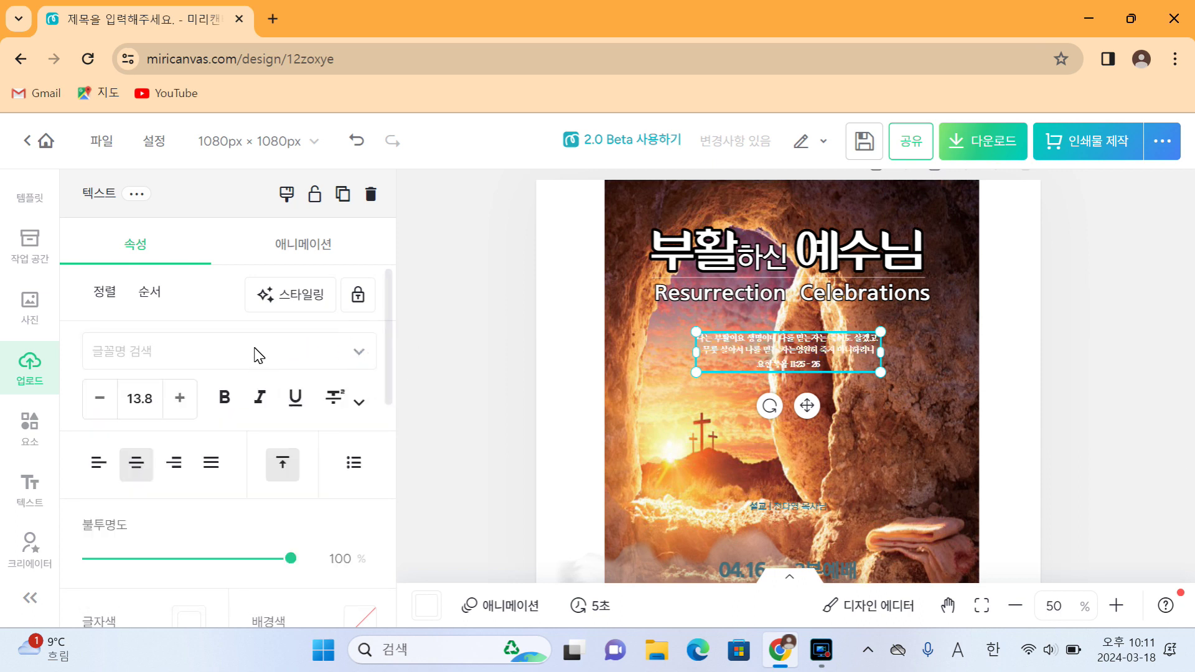
{"action": "scroll", "coordinate": [255, 355], "scroll_direction": "down", "scroll_amount": 5}
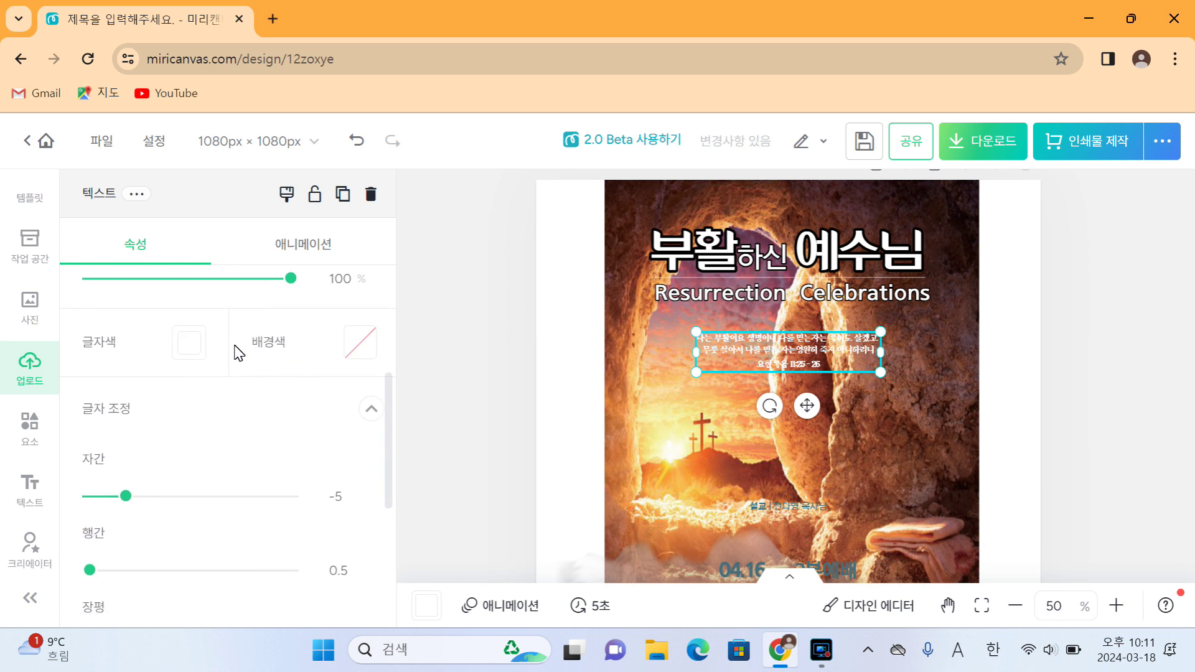
Increase the Bible verse's font size to 24.3 and make the text bold.
{"action": "scroll", "coordinate": [239, 364], "scroll_direction": "up", "scroll_amount": 5}
{"action": "left_click", "coordinate": [183, 399]}
{"action": "left_click", "coordinate": [183, 399]}
{"action": "left_click", "coordinate": [183, 399]}
{"action": "left_click", "coordinate": [183, 398]}
{"action": "left_click", "coordinate": [184, 399]}
{"action": "left_click", "coordinate": [183, 399]}
{"action": "left_click", "coordinate": [183, 398]}
{"action": "left_click", "coordinate": [183, 399]}
{"action": "left_click", "coordinate": [184, 399]}
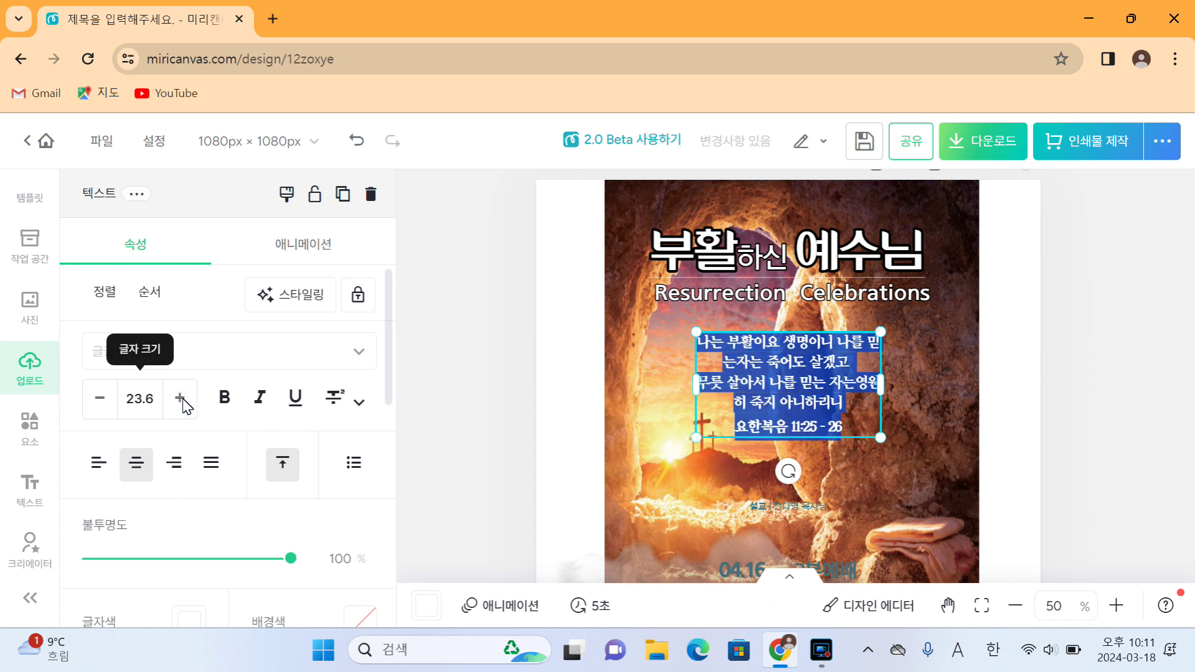
{"action": "left_click", "coordinate": [182, 398]}
{"action": "left_click", "coordinate": [223, 398]}
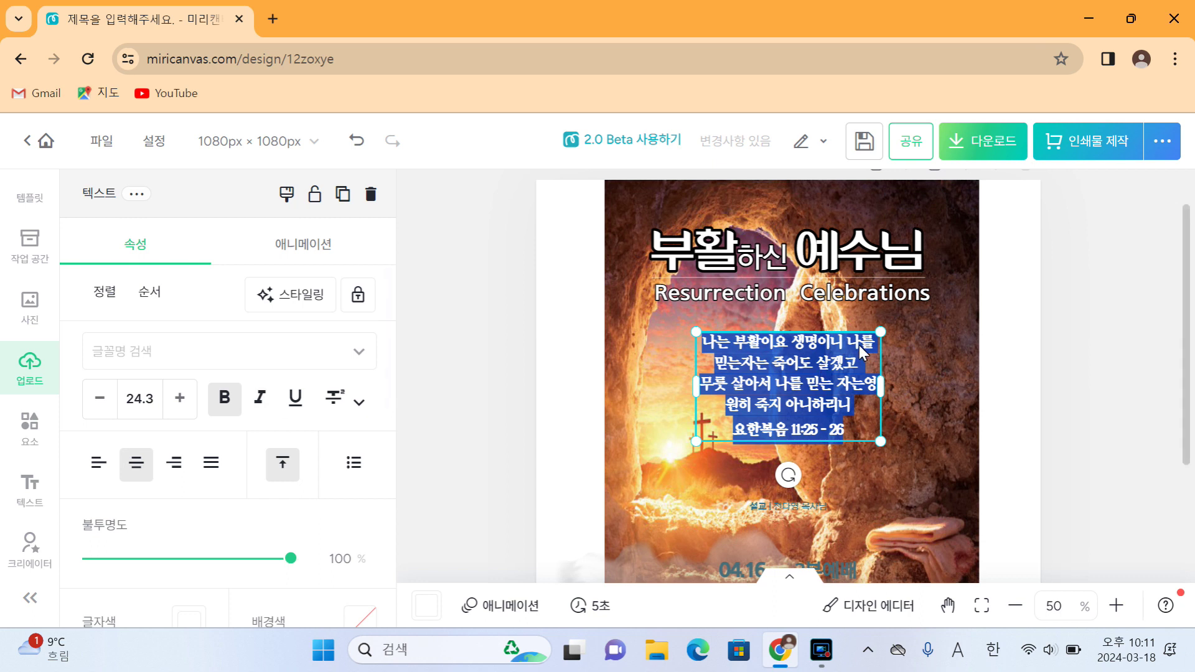
Insert line breaks in the verse so that "나를 믿는자는" and "영원히" each start a new line.
{"action": "left_click", "coordinate": [847, 346]}
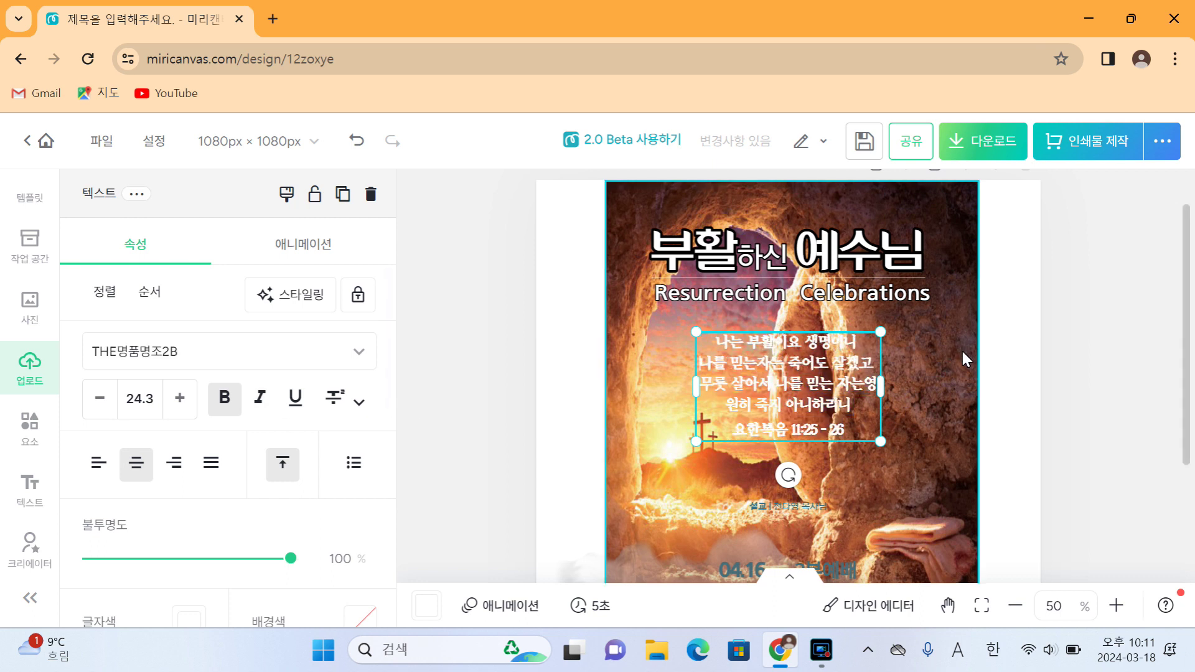
{"action": "left_click", "coordinate": [868, 390]}
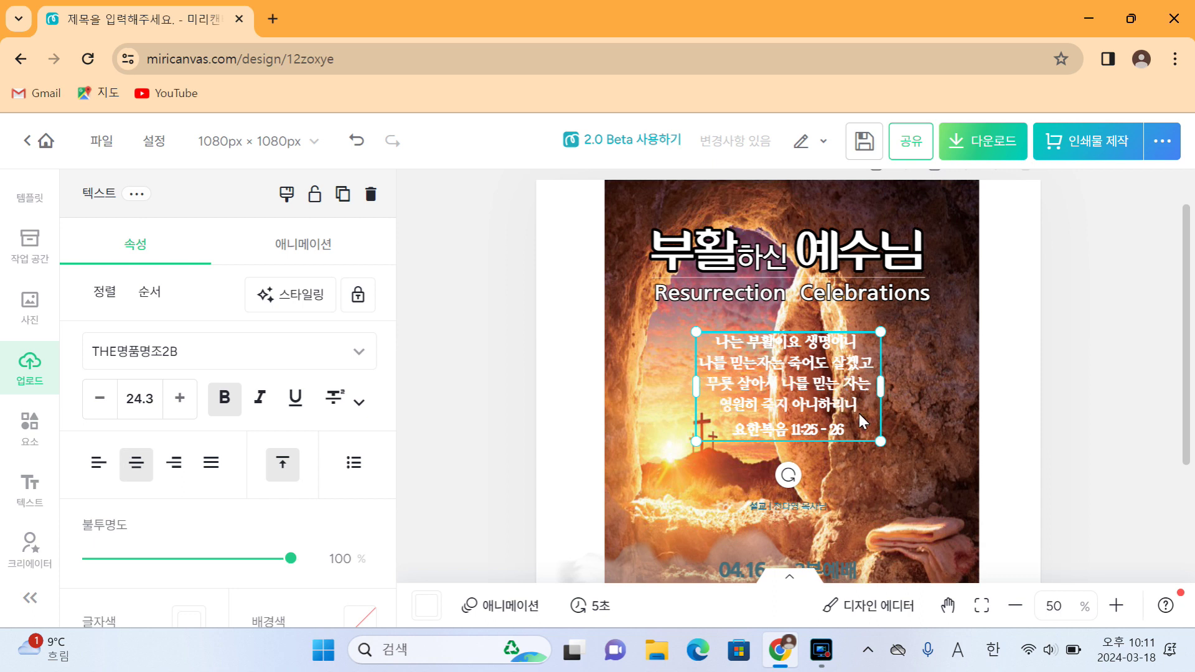
Give the whole Bible verse text a black outline with a thickness of 15.
{"action": "left_click_drag", "start_coordinate": [716, 349], "coordinate": [850, 430]}
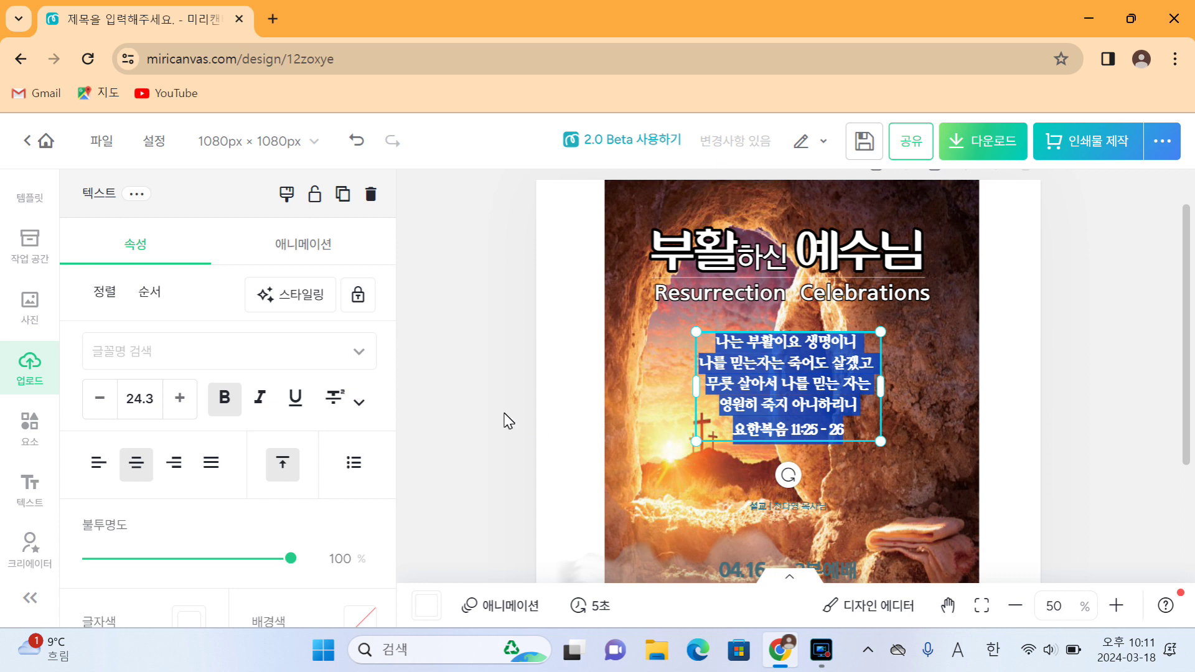
{"action": "scroll", "coordinate": [253, 429], "scroll_direction": "down", "scroll_amount": 5}
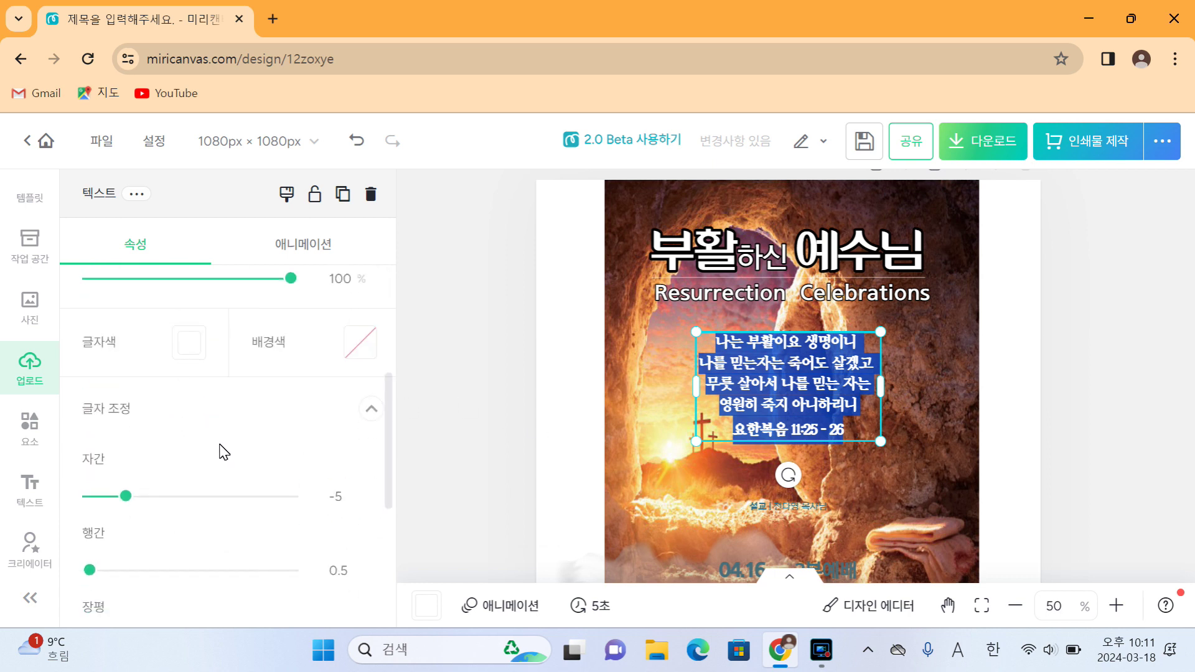
{"action": "scroll", "coordinate": [219, 449], "scroll_direction": "down", "scroll_amount": 3}
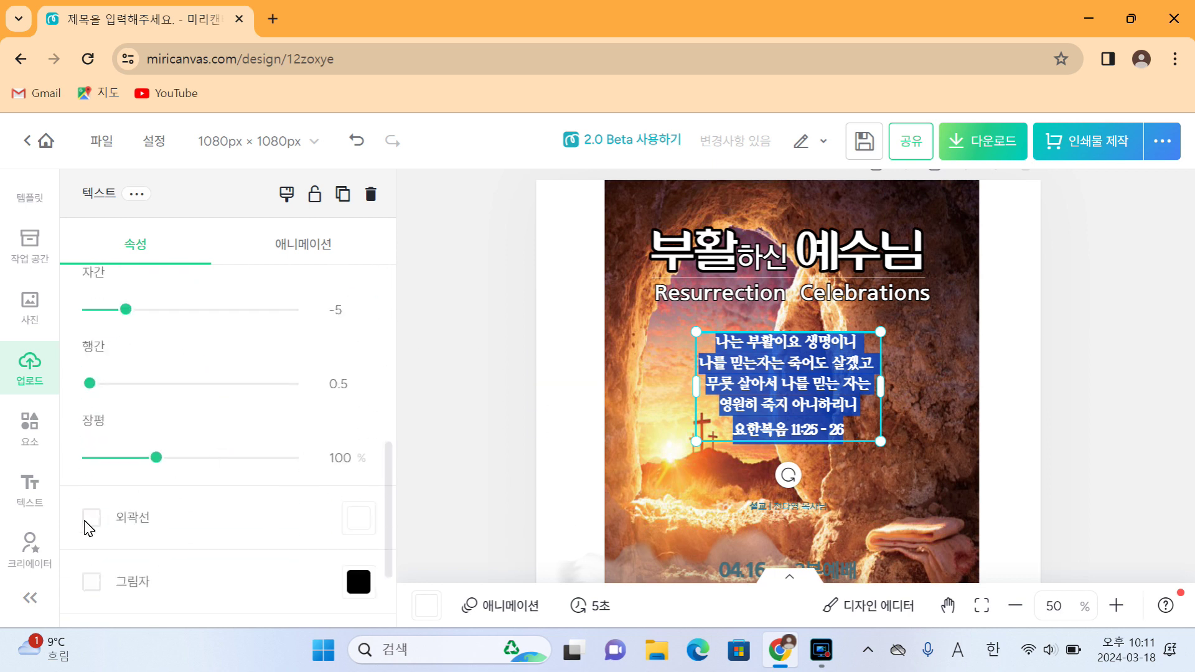
{"action": "left_click", "coordinate": [98, 518]}
{"action": "left_click", "coordinate": [352, 520]}
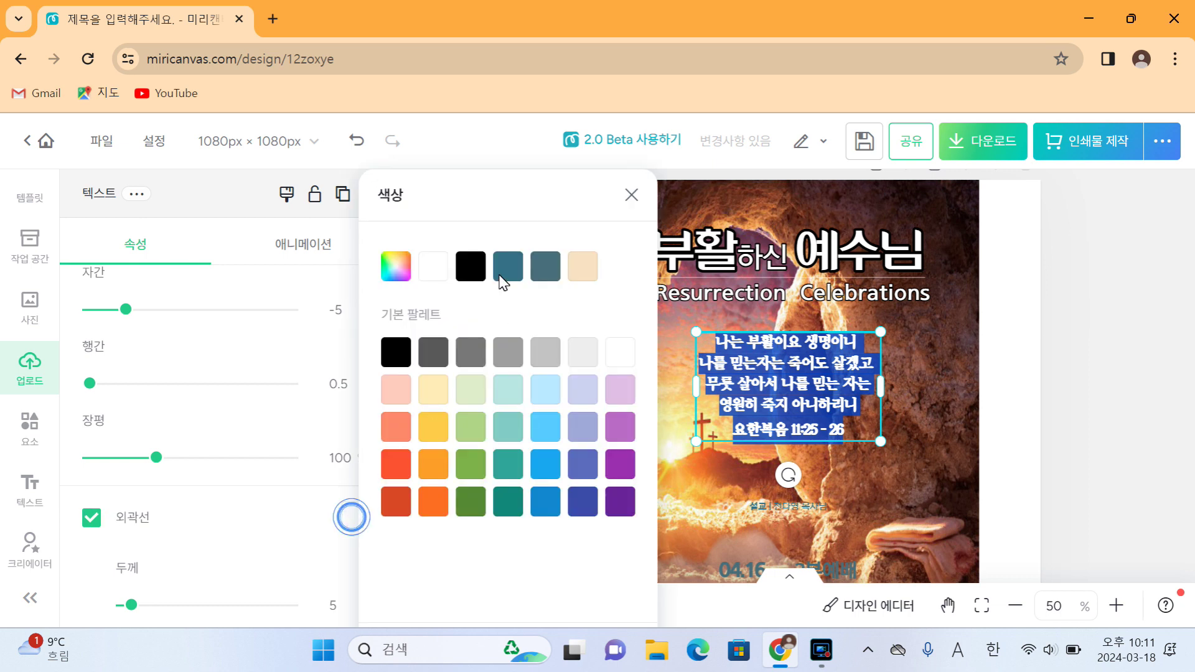
{"action": "left_click", "coordinate": [468, 273]}
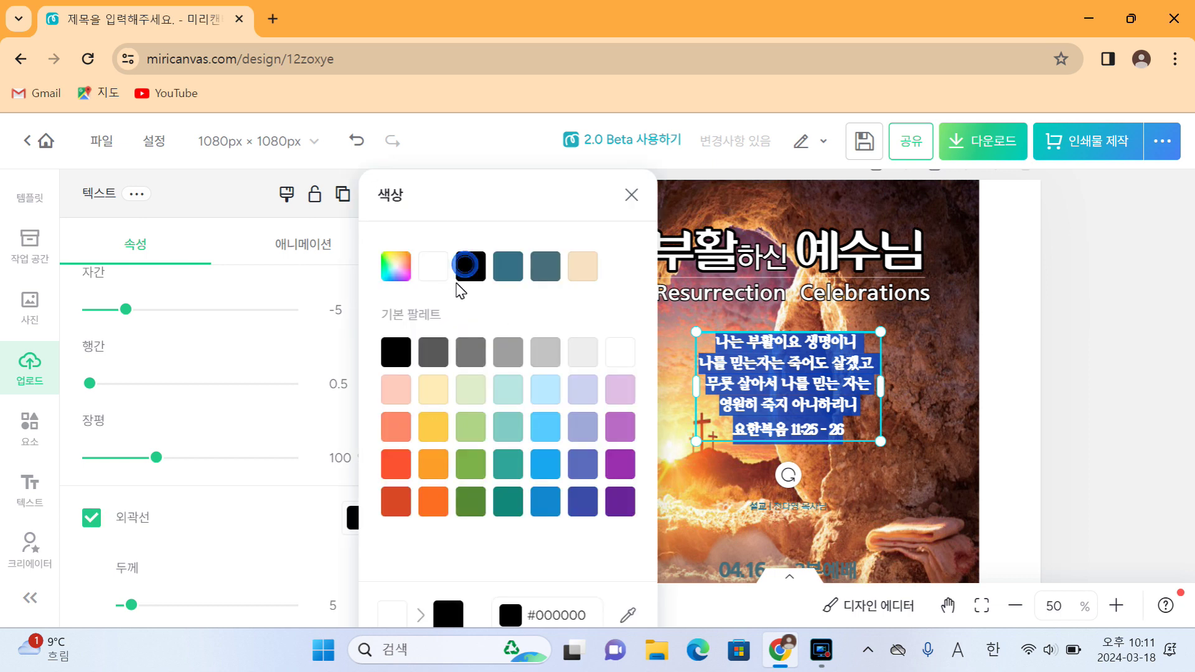
{"action": "left_click", "coordinate": [132, 607]}
{"action": "left_click_drag", "start_coordinate": [127, 607], "coordinate": [148, 607]}
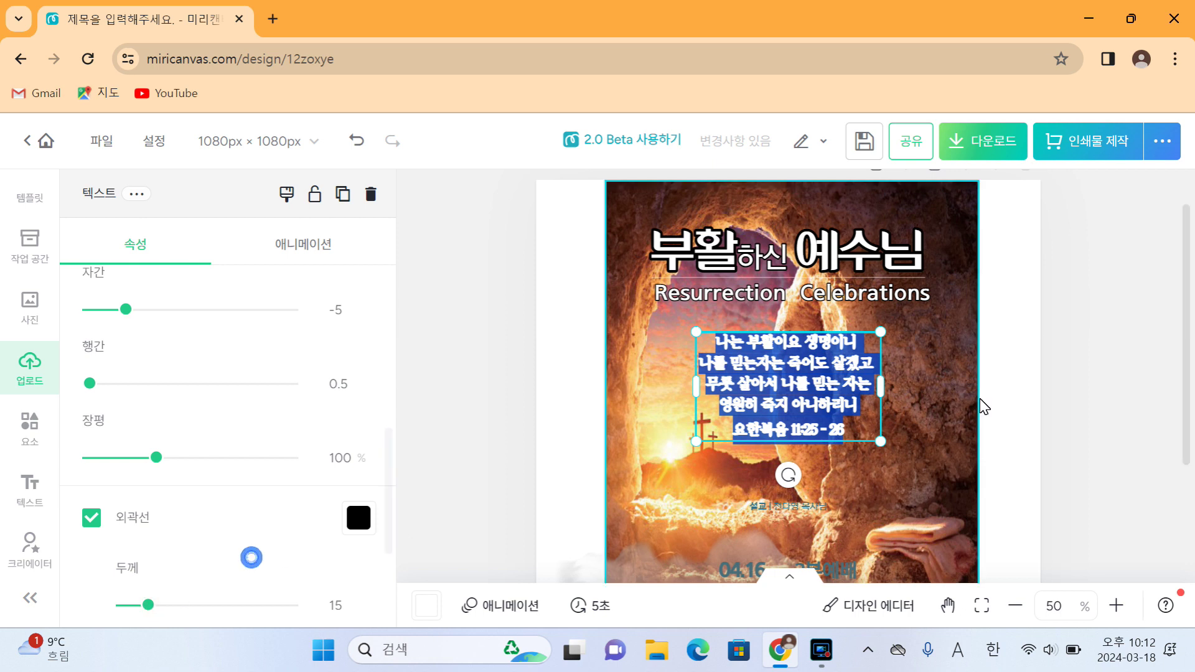
{"action": "left_click", "coordinate": [1024, 395]}
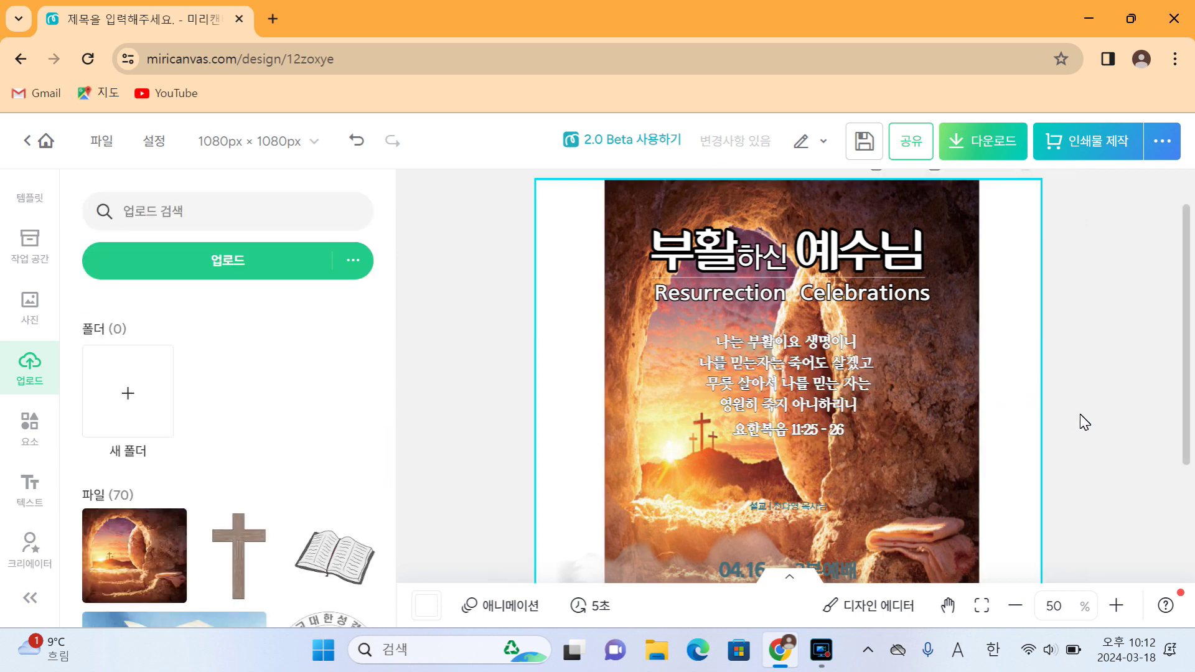
Delete the preacher, service date, church name, address and website texts from the lower part of the poster.
{"action": "scroll", "coordinate": [1101, 398], "scroll_direction": "down", "scroll_amount": 2}
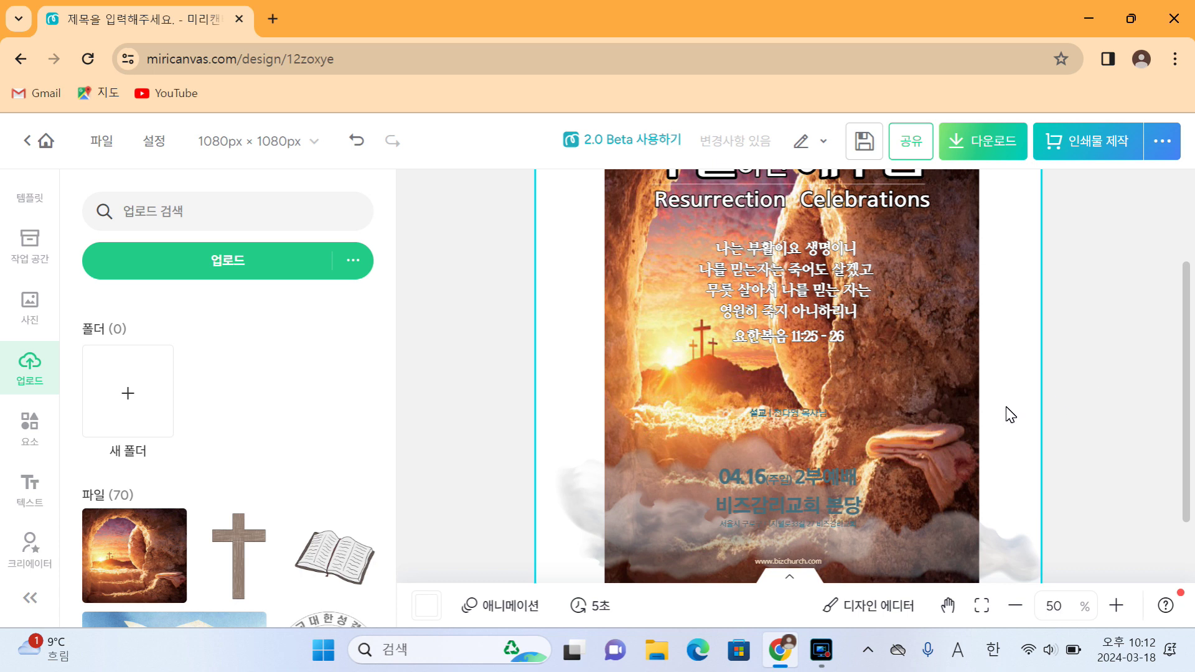
{"action": "left_click", "coordinate": [787, 416]}
{"action": "left_click", "coordinate": [798, 424]}
{"action": "left_click", "coordinate": [797, 417]}
{"action": "left_click", "coordinate": [843, 421]}
{"action": "left_click", "coordinate": [814, 487]}
{"action": "left_click", "coordinate": [793, 416]}
{"action": "left_click", "coordinate": [797, 562]}
{"action": "left_click", "coordinate": [1077, 454]}
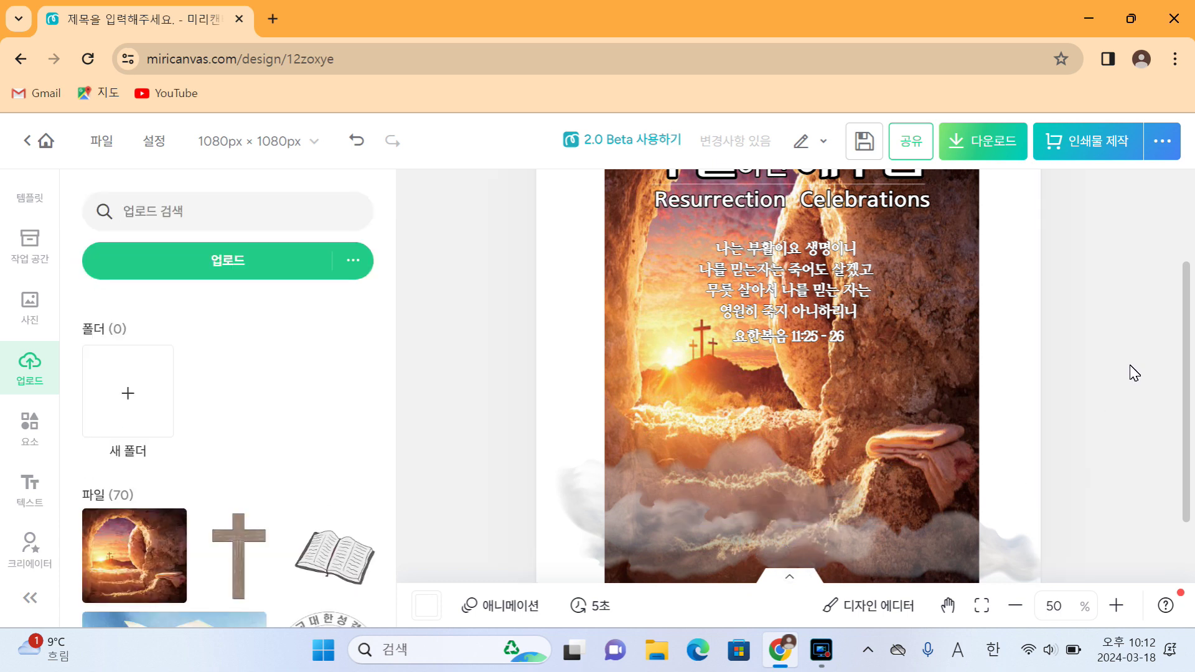
Stretch the left cloud image at the foot of the poster upward and to the right.
{"action": "scroll", "coordinate": [1134, 373], "scroll_direction": "down", "scroll_amount": 1}
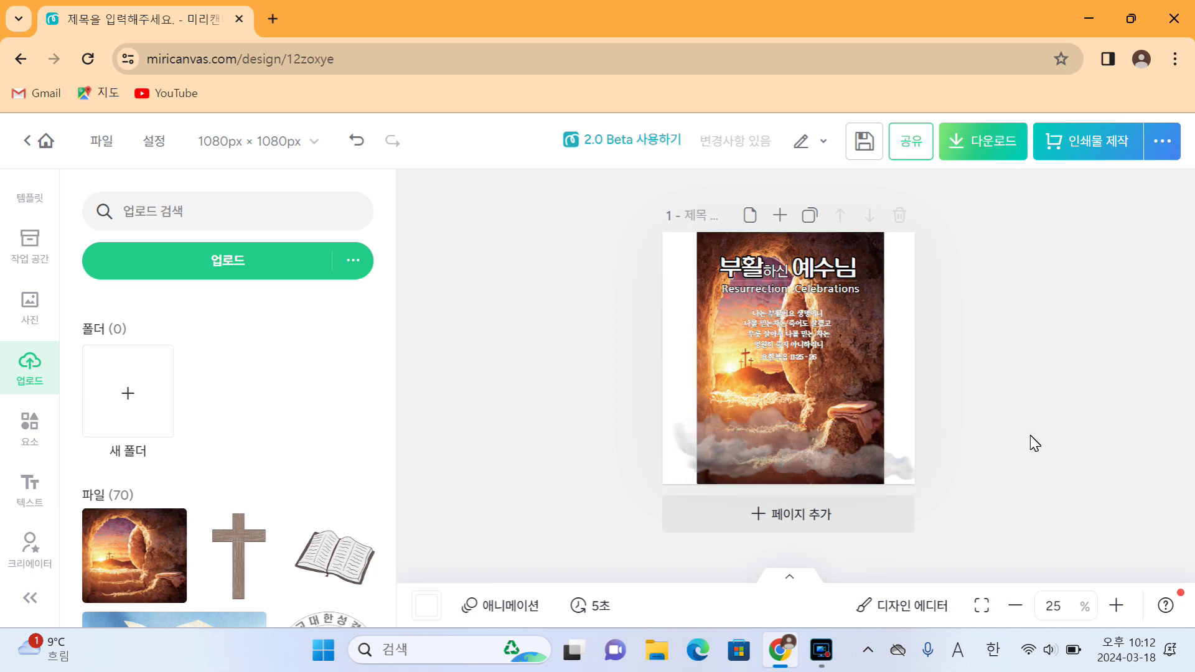
{"action": "scroll", "coordinate": [1033, 440], "scroll_direction": "up", "scroll_amount": 1}
{"action": "left_click", "coordinate": [728, 501]}
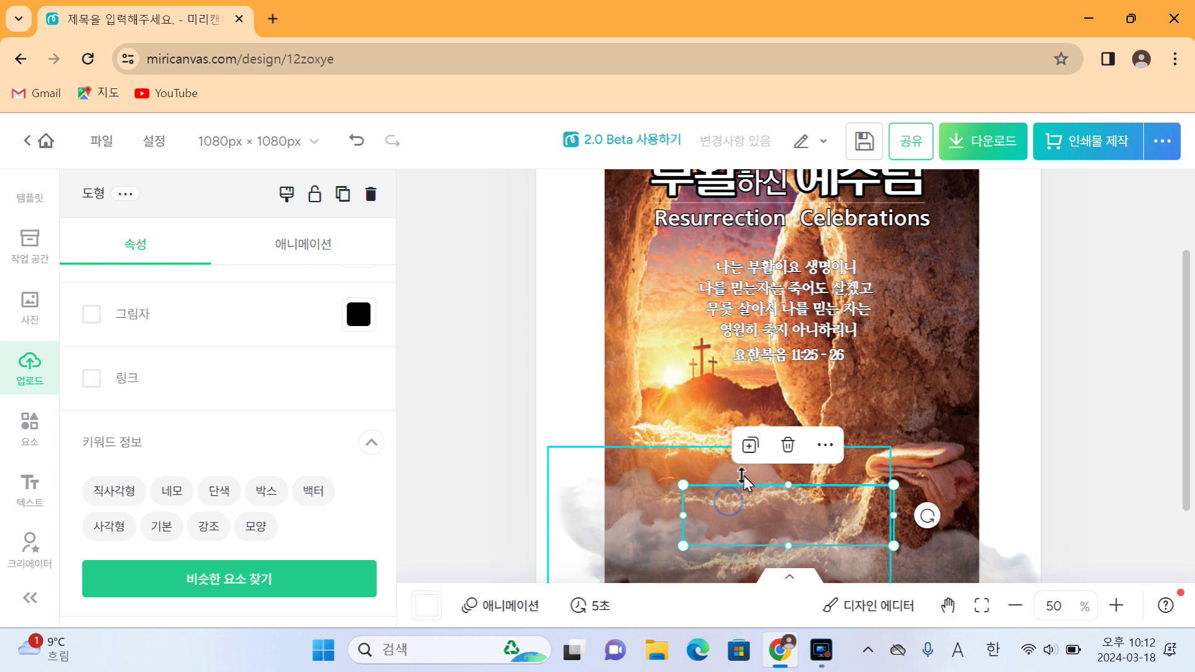
{"action": "left_click", "coordinate": [614, 503]}
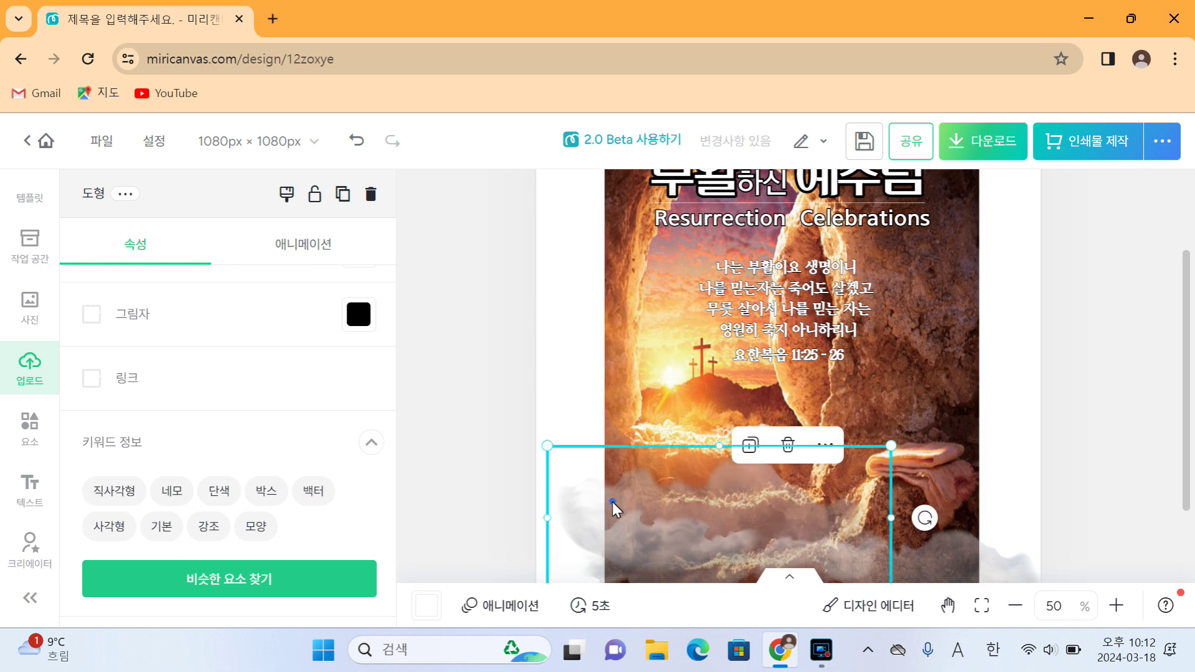
{"action": "left_click_drag", "start_coordinate": [719, 448], "coordinate": [735, 421]}
{"action": "left_click_drag", "start_coordinate": [894, 503], "coordinate": [968, 503]}
{"action": "left_click_drag", "start_coordinate": [743, 427], "coordinate": [755, 404]}
{"action": "left_click", "coordinate": [1069, 445]}
{"action": "scroll", "coordinate": [1070, 454], "scroll_direction": "down", "scroll_amount": 2}
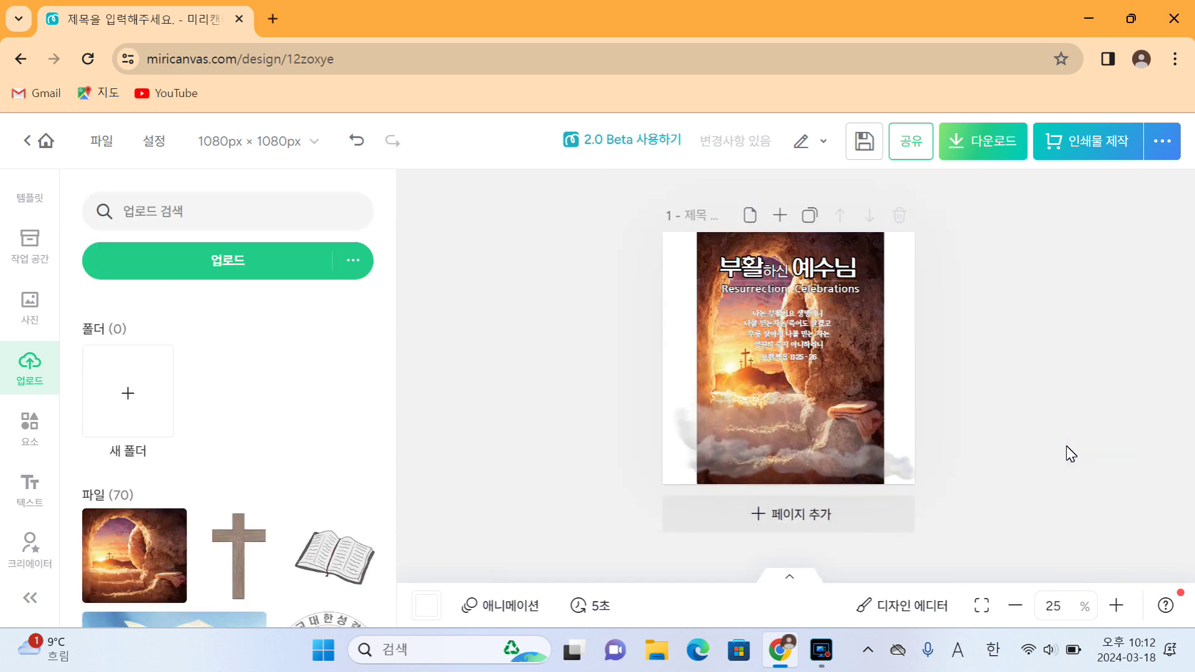
Extend the left cloud past the page's lower-left corner and widen it across the bottom of the photo.
{"action": "left_click", "coordinate": [733, 461]}
{"action": "left_click_drag", "start_coordinate": [678, 482], "coordinate": [649, 495]}
{"action": "left_click_drag", "start_coordinate": [783, 463], "coordinate": [824, 471]}
{"action": "left_click_drag", "start_coordinate": [648, 502], "coordinate": [646, 502]}
Enlarge the right cloud image upward and outward so it extends past the page's lower-right corner.
{"action": "left_click", "coordinate": [895, 460]}
{"action": "left_click_drag", "start_coordinate": [843, 441], "coordinate": [843, 423]}
{"action": "left_click_drag", "start_coordinate": [842, 485], "coordinate": [852, 521]}
{"action": "left_click_drag", "start_coordinate": [921, 485], "coordinate": [938, 473]}
{"action": "left_click_drag", "start_coordinate": [763, 421], "coordinate": [745, 398]}
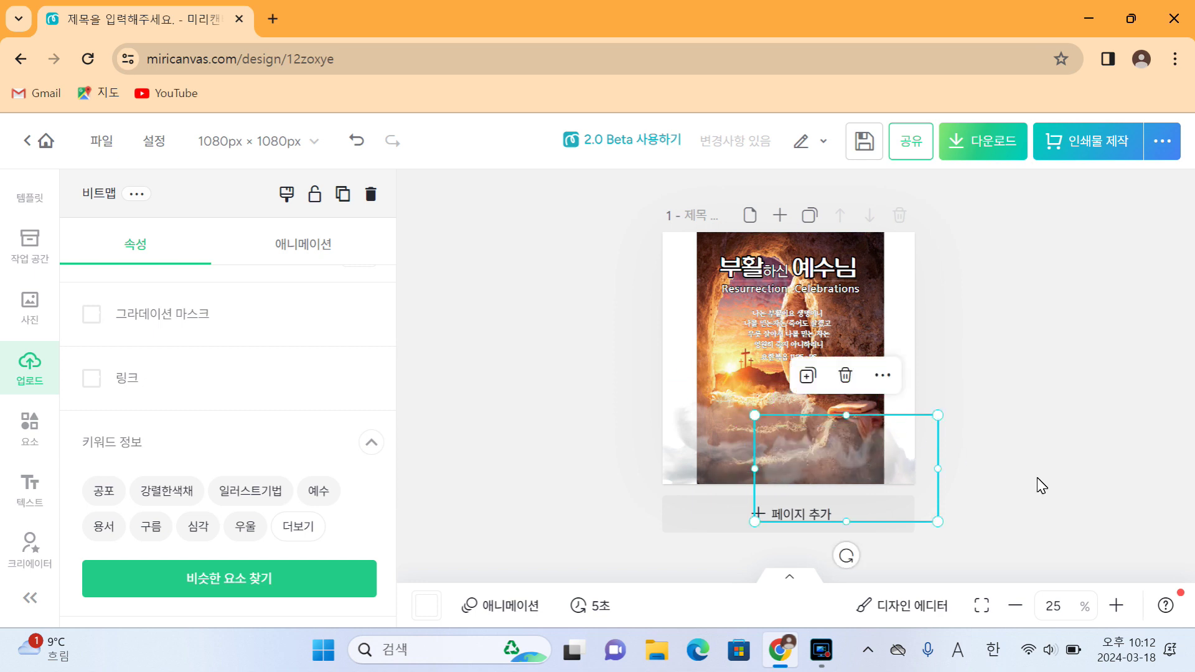
{"action": "left_click", "coordinate": [1039, 483]}
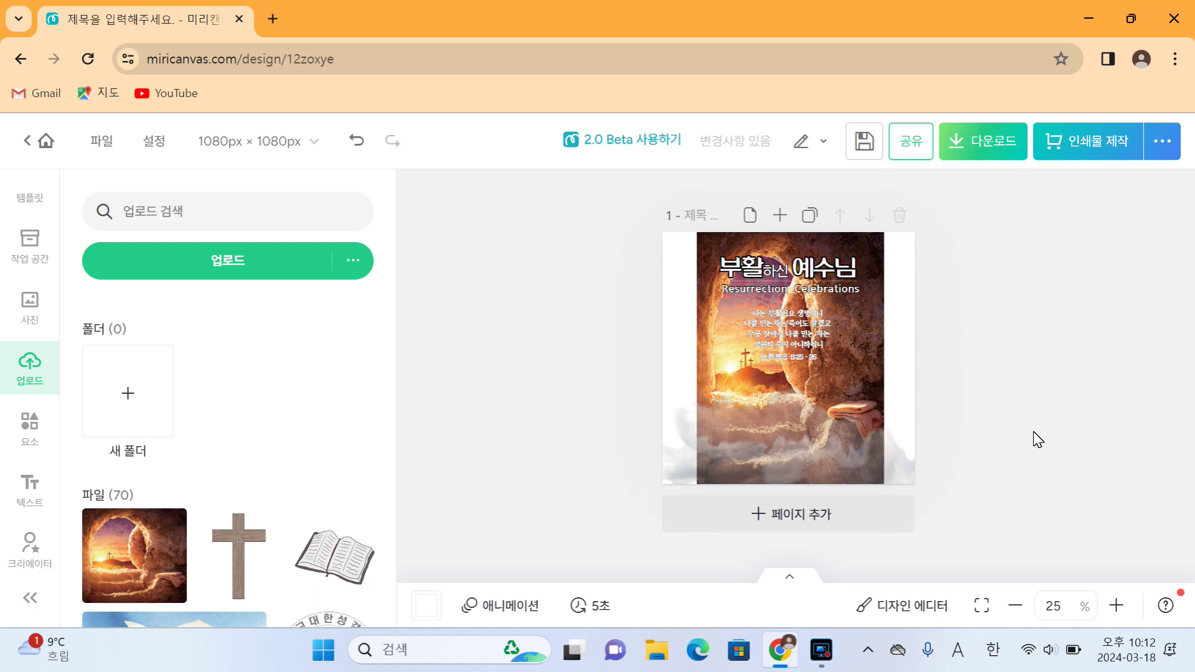
Download the poster as a high-resolution PNG and dismiss the video-making promotion.
{"action": "left_click", "coordinate": [1004, 144]}
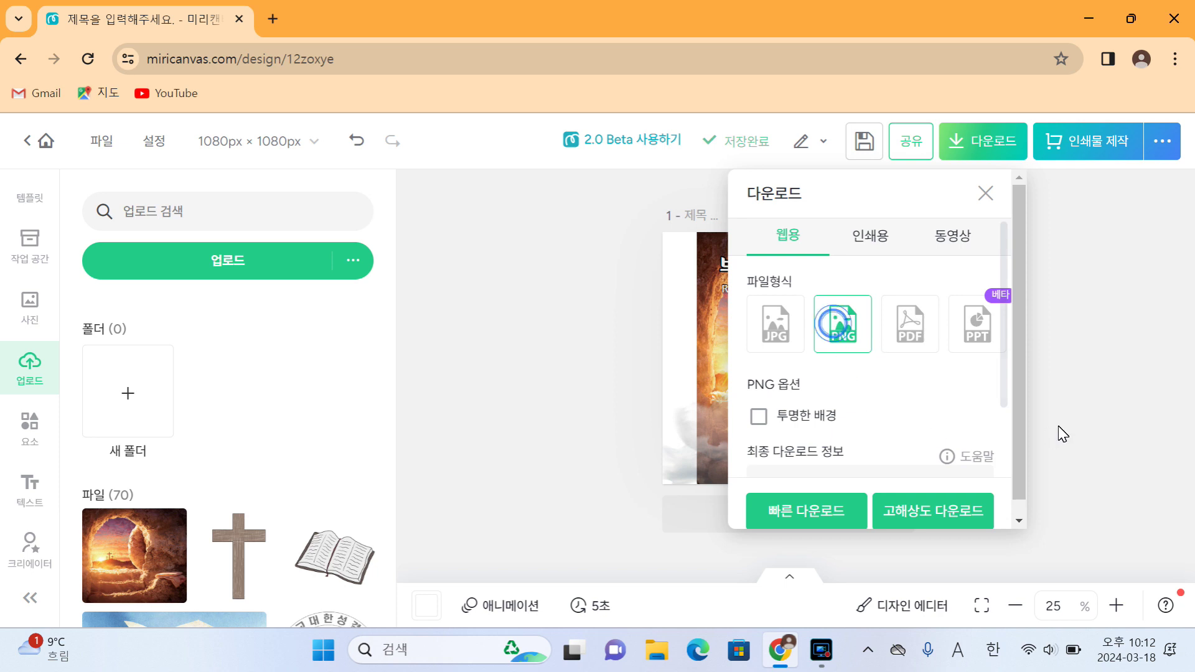
{"action": "scroll", "coordinate": [1010, 389], "scroll_direction": "down", "scroll_amount": 1}
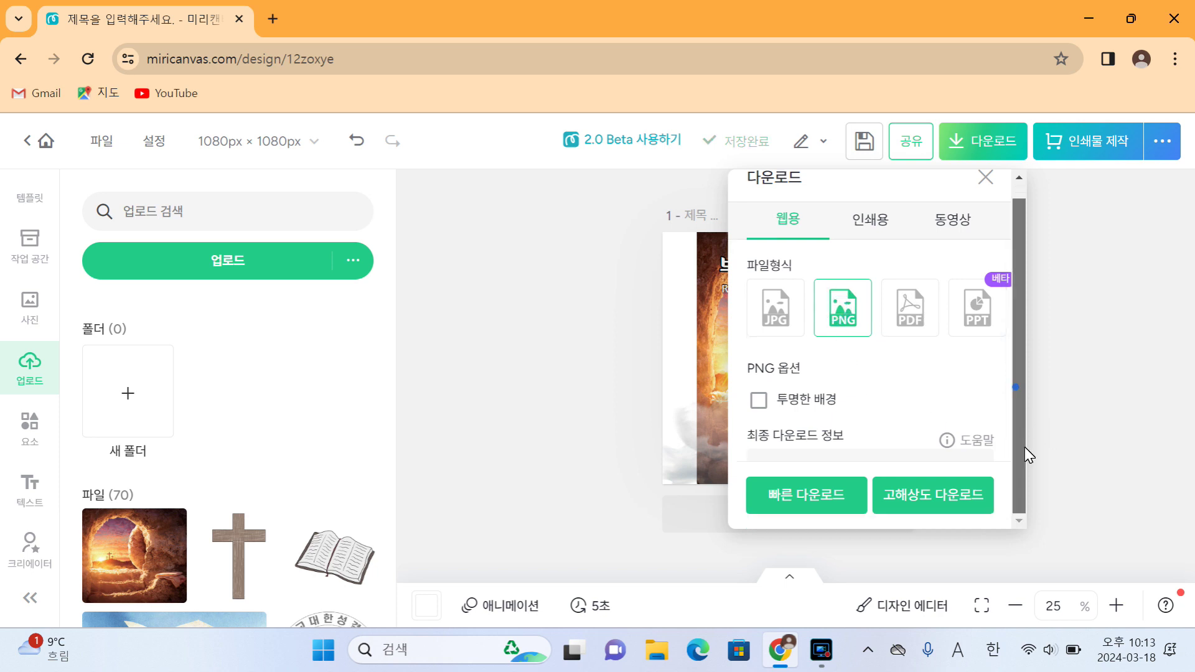
{"action": "left_click", "coordinate": [944, 495]}
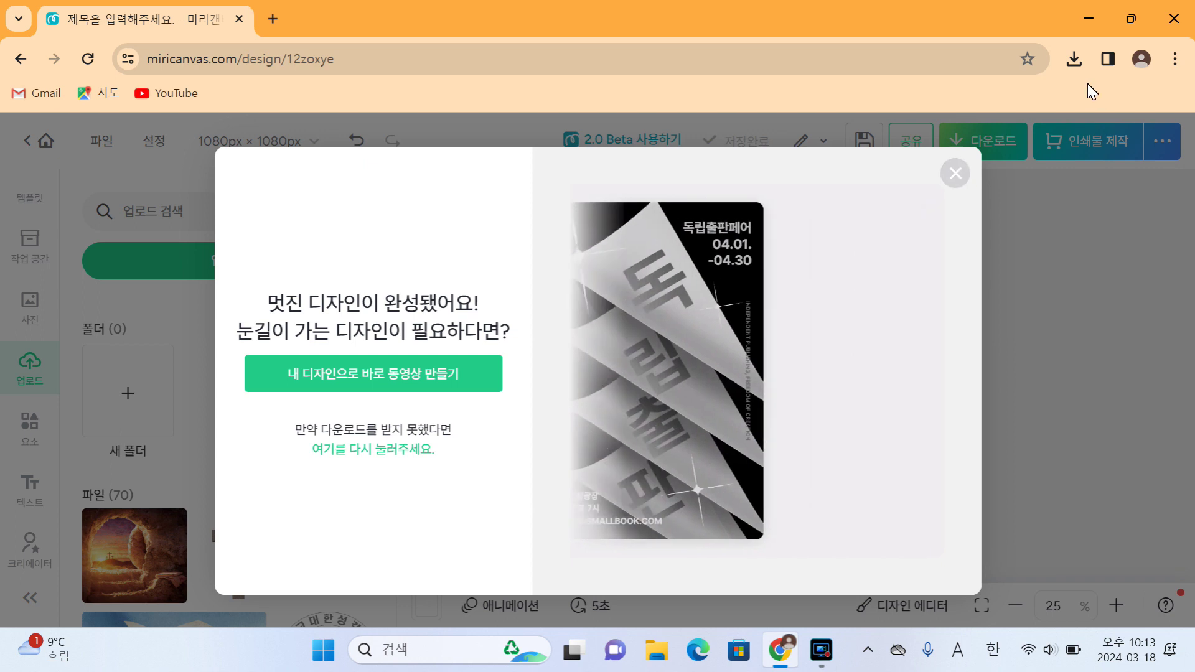
{"action": "left_click", "coordinate": [954, 175]}
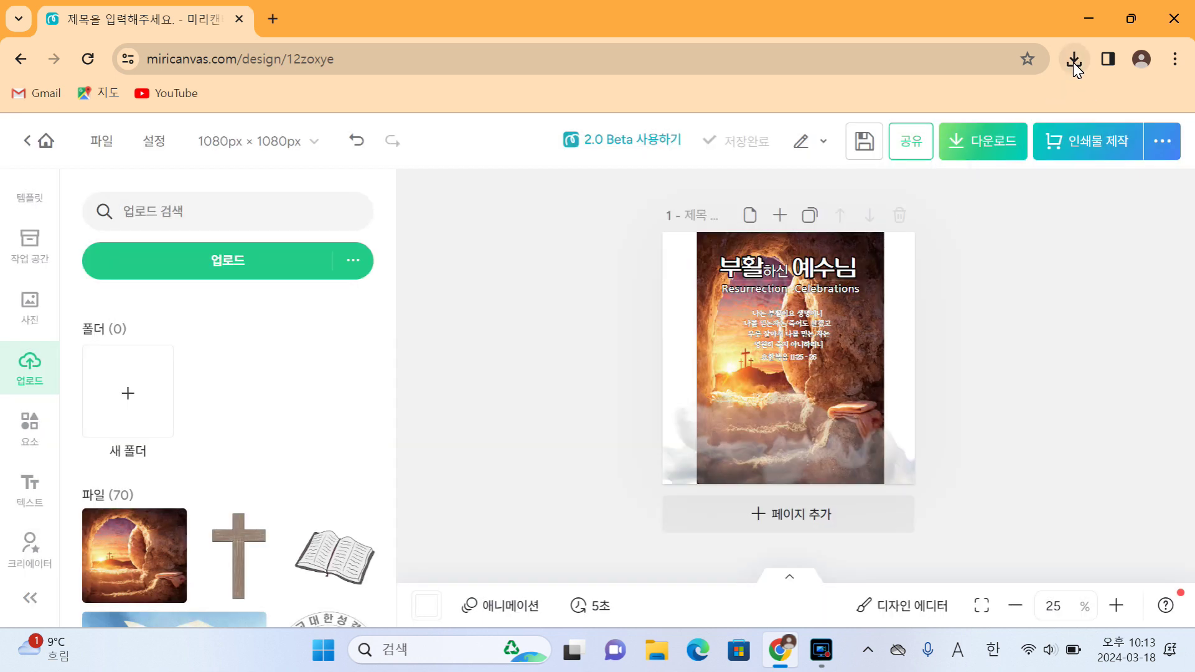
Open the download folder of the exported poster PNG and rename the file as 포스터배경.
{"action": "left_click", "coordinate": [1073, 67]}
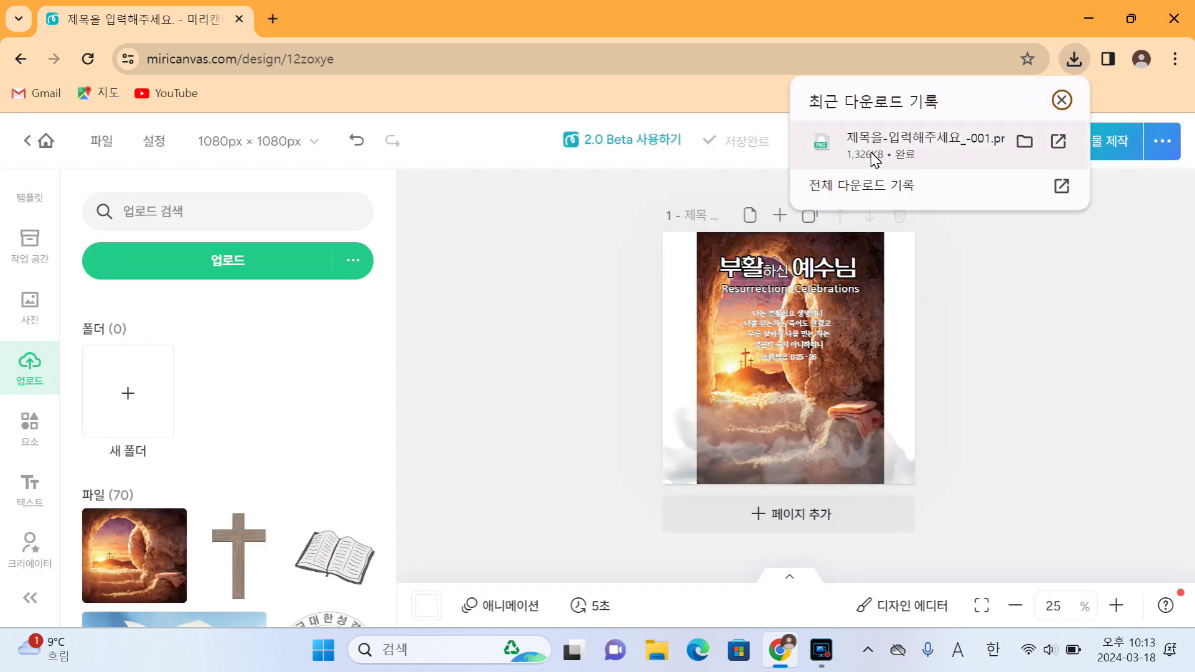
{"action": "left_click", "coordinate": [1026, 141]}
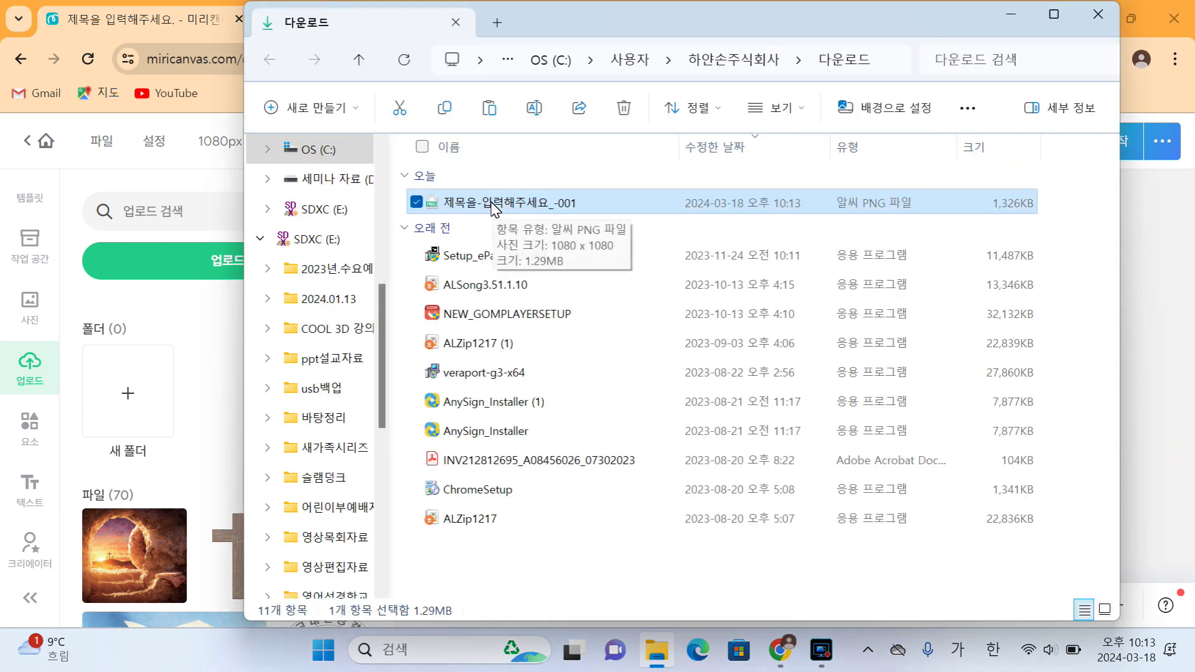
{"action": "left_click", "coordinate": [516, 203]}
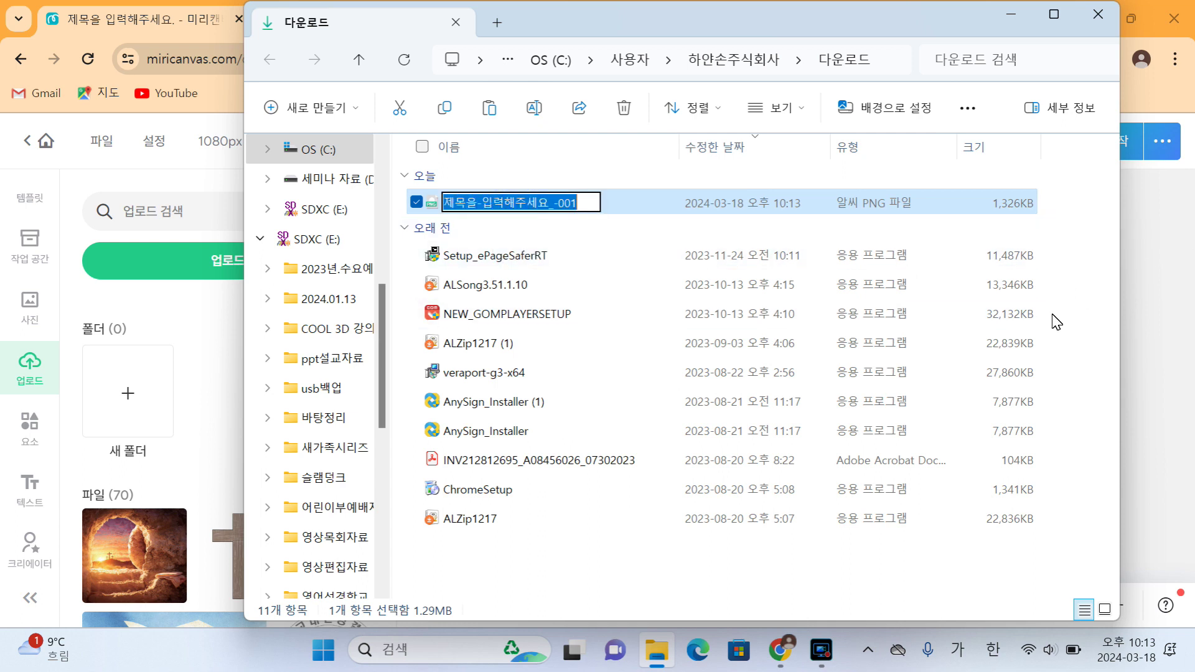
{"action": "key", "text": "BackSpace"}
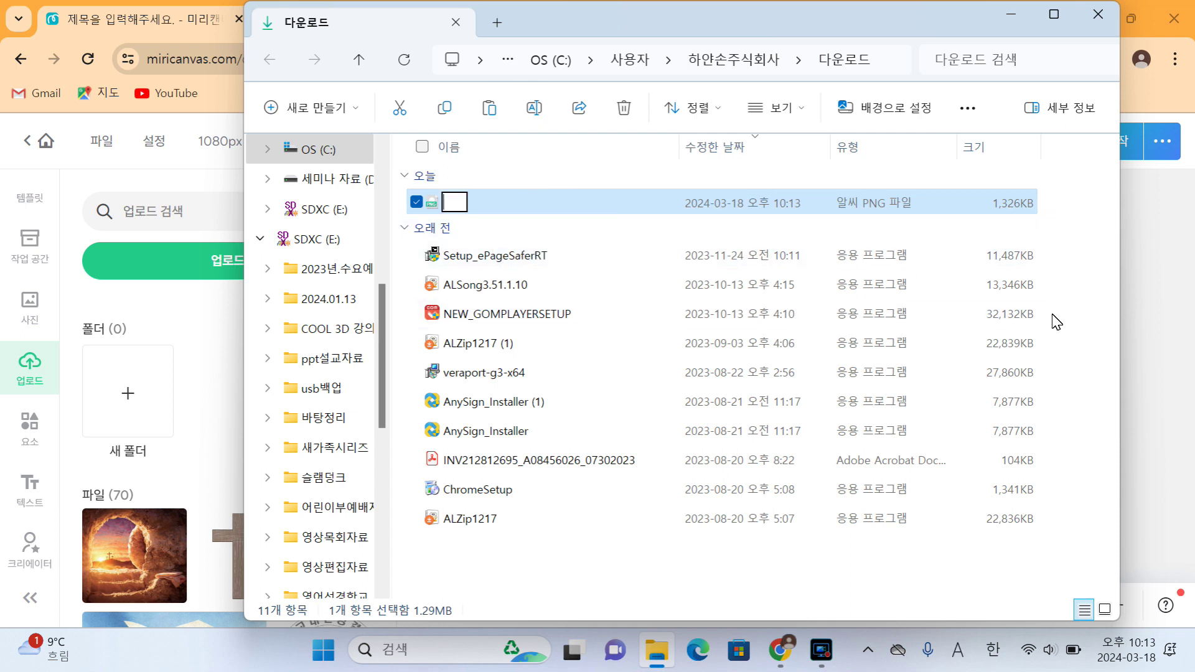
{"action": "key", "text": "Hangul"}
{"action": "type", "text": "ㅍ"}
{"action": "type", "text": "스터배경"}
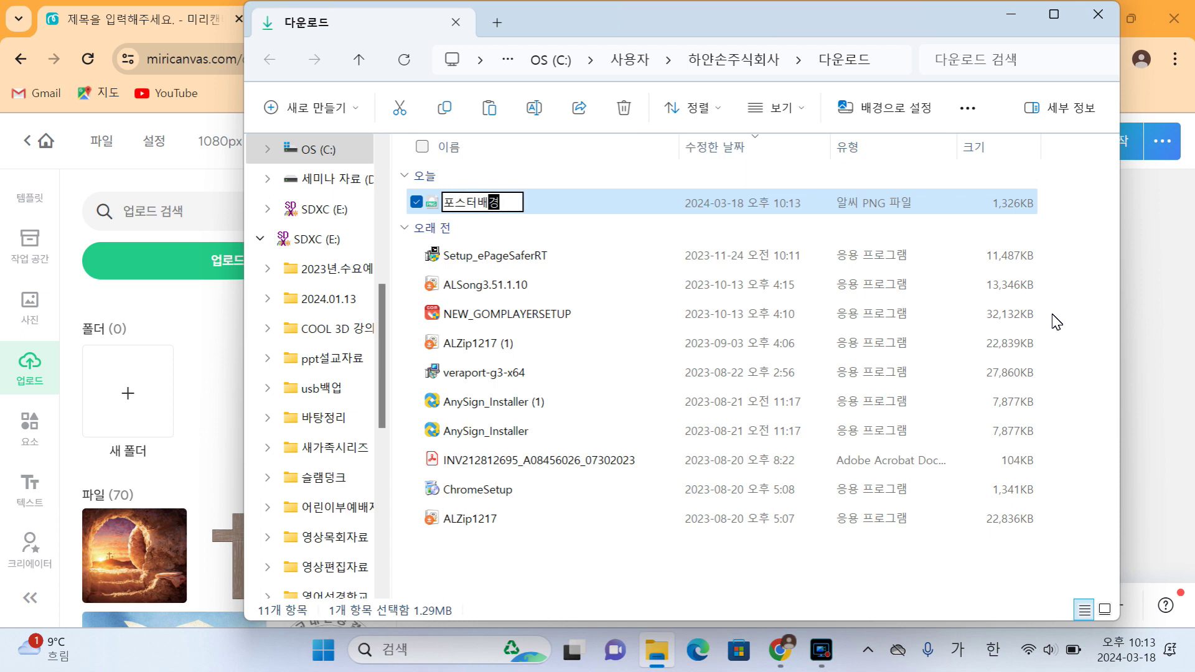
{"action": "key", "text": "Return"}
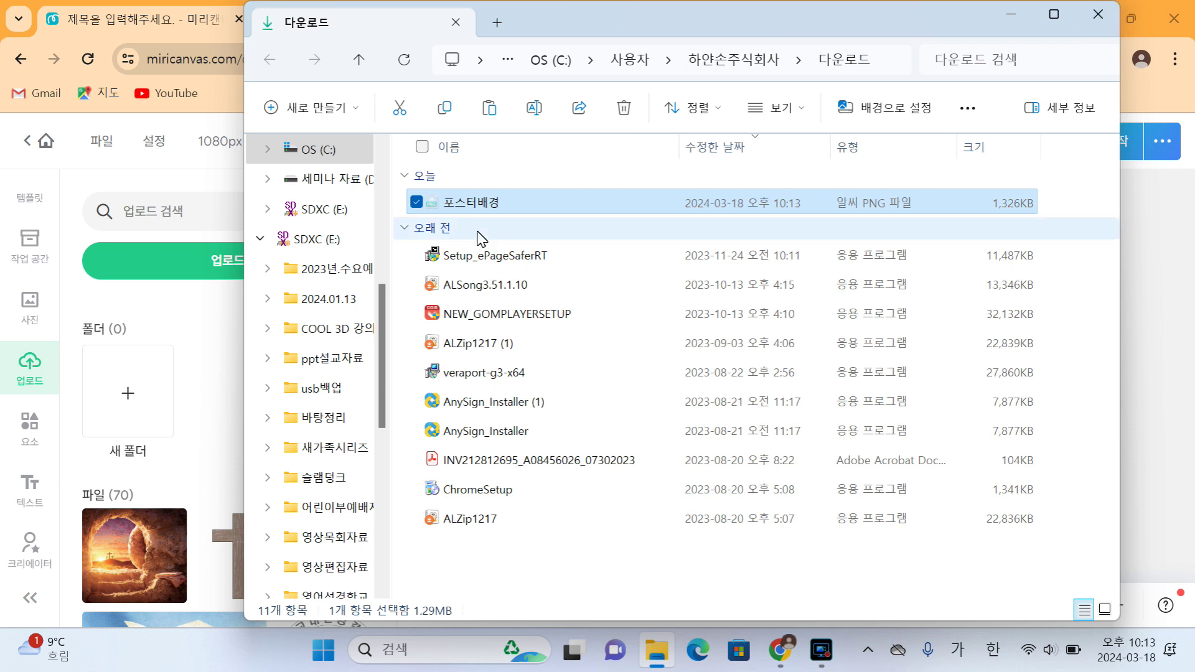
Return to the desktop and move the 포스터배경 image into open space, shifting the icons below it up to fill the gap.
{"action": "left_click", "coordinate": [1101, 22]}
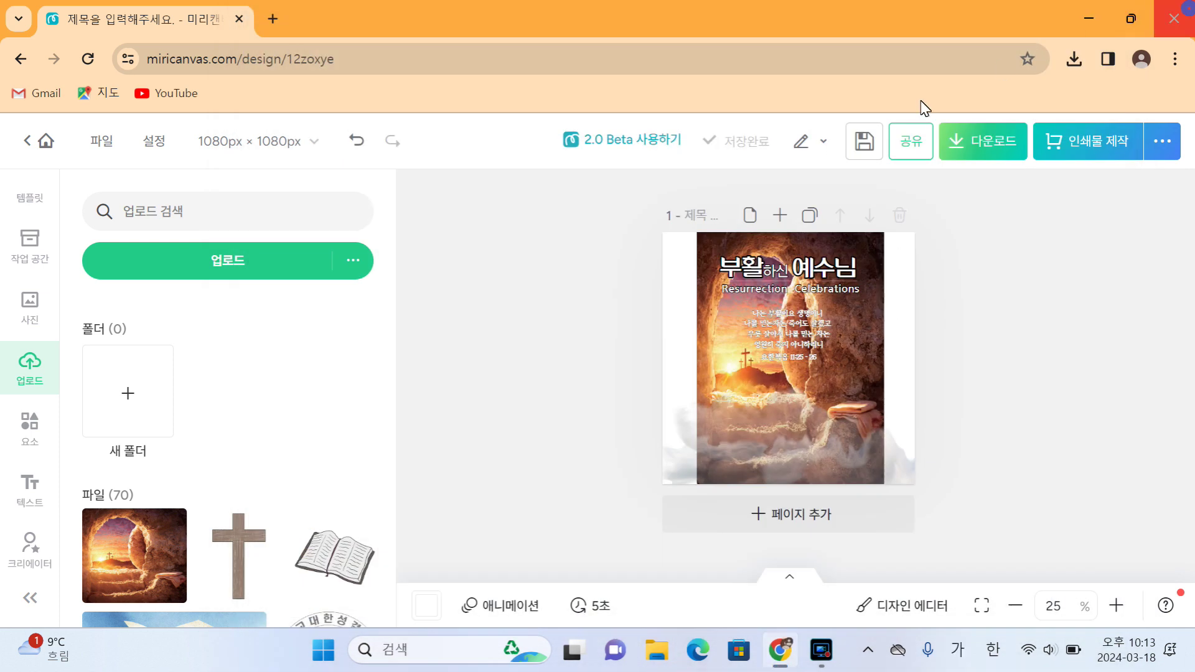
{"action": "left_click", "coordinate": [1100, 19]}
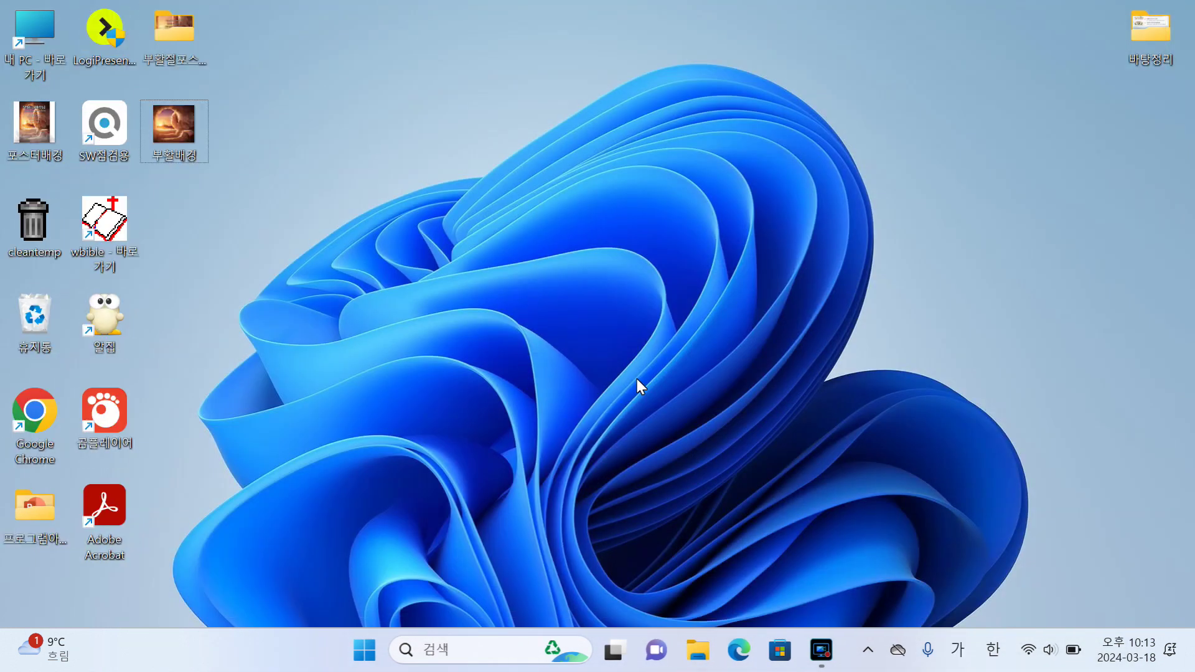
{"action": "left_click_drag", "start_coordinate": [43, 152], "coordinate": [248, 215]}
{"action": "left_click_drag", "start_coordinate": [50, 558], "coordinate": [37, 124]}
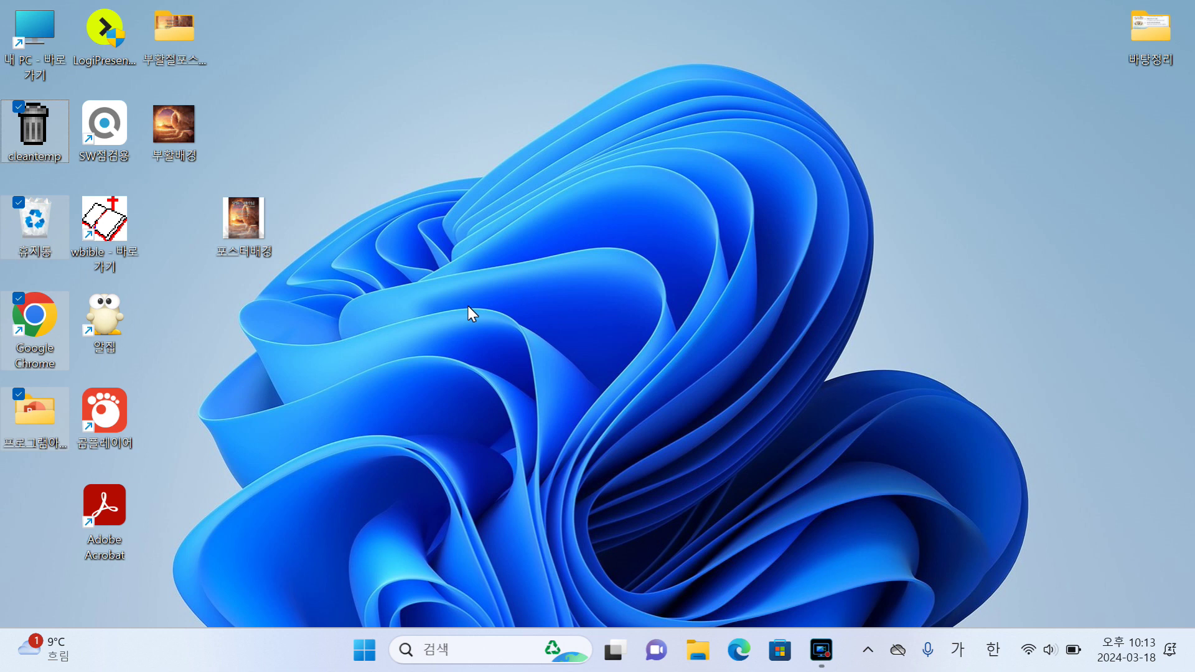
{"action": "left_click", "coordinate": [469, 307]}
Open the 포스터배경 image from the desktop in the Photos app (사진).
{"action": "right_click", "coordinate": [251, 223]}
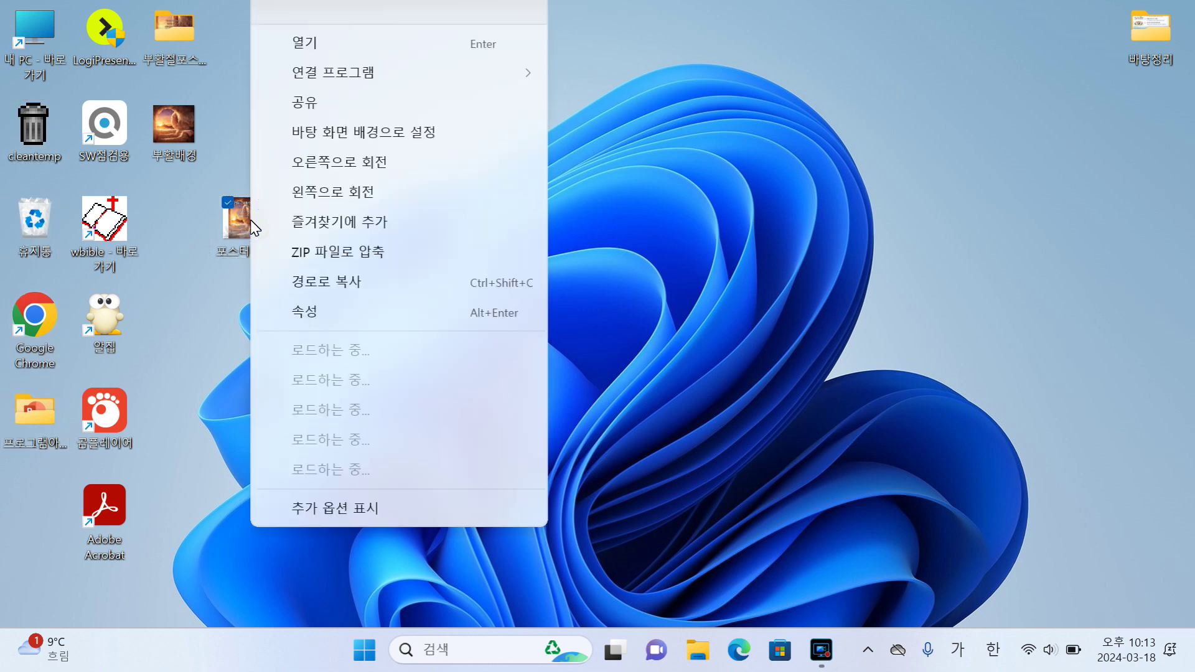
{"action": "mouse_move", "coordinate": [374, 78]}
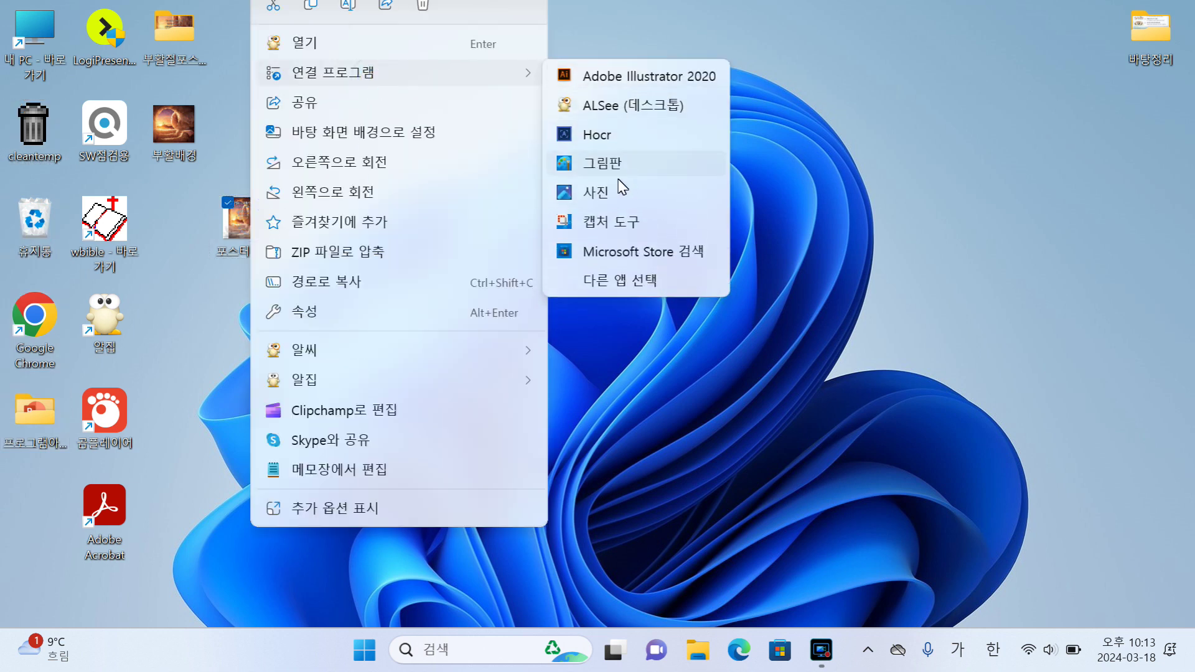
{"action": "left_click", "coordinate": [660, 160]}
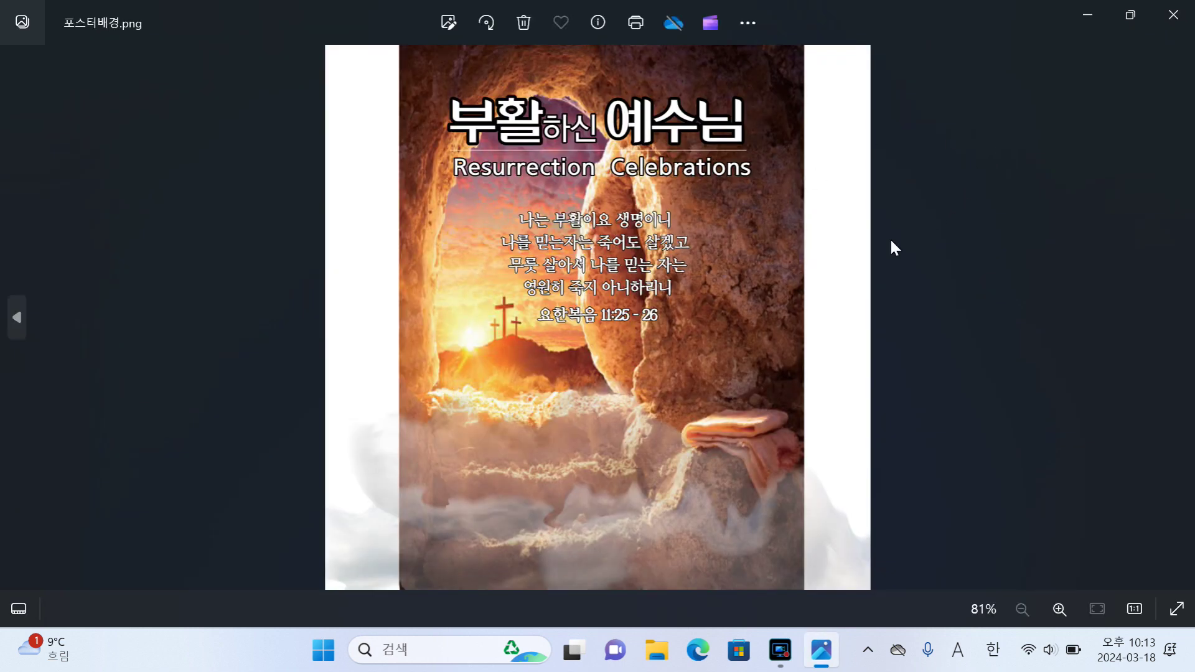
Crop the white margins off both sides of the poster to 781 x 1080, save over the original file and close it.
{"action": "left_click", "coordinate": [445, 20]}
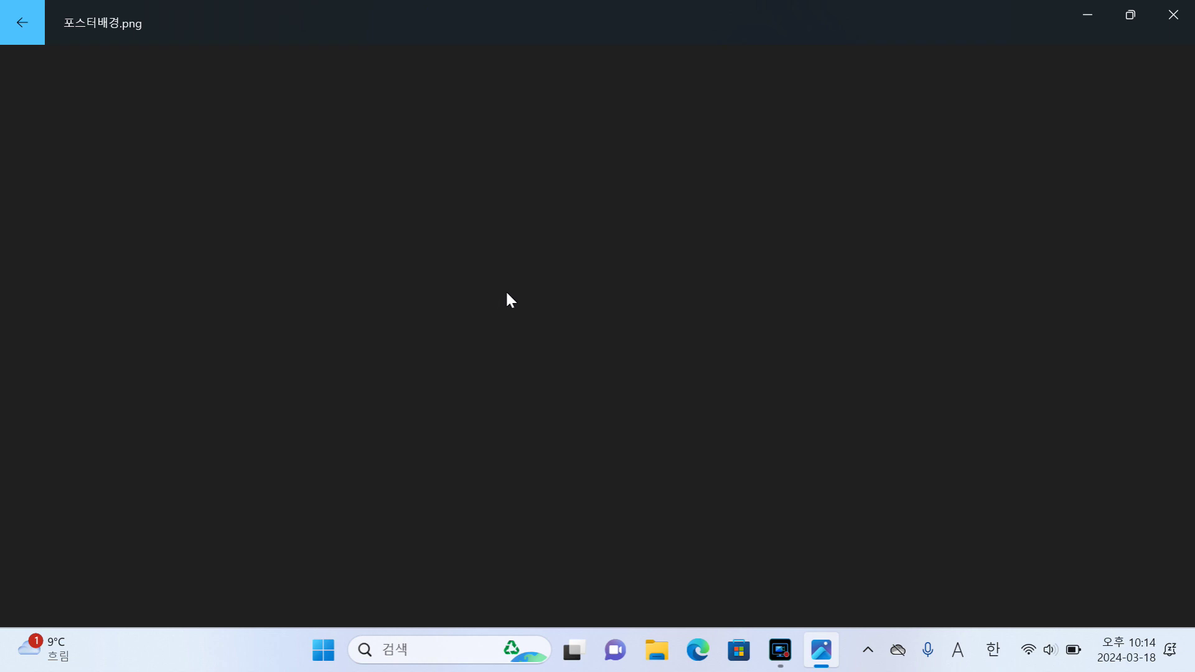
{"action": "left_click_drag", "start_coordinate": [443, 322], "coordinate": [484, 319]}
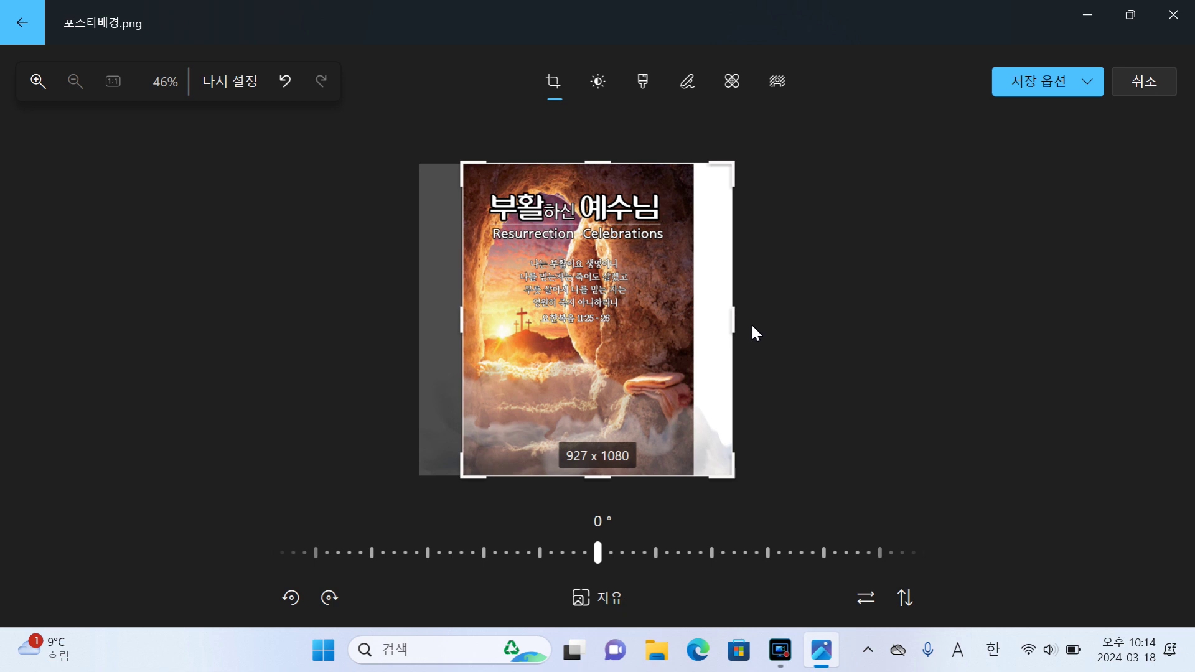
{"action": "left_click_drag", "start_coordinate": [736, 320], "coordinate": [696, 324]}
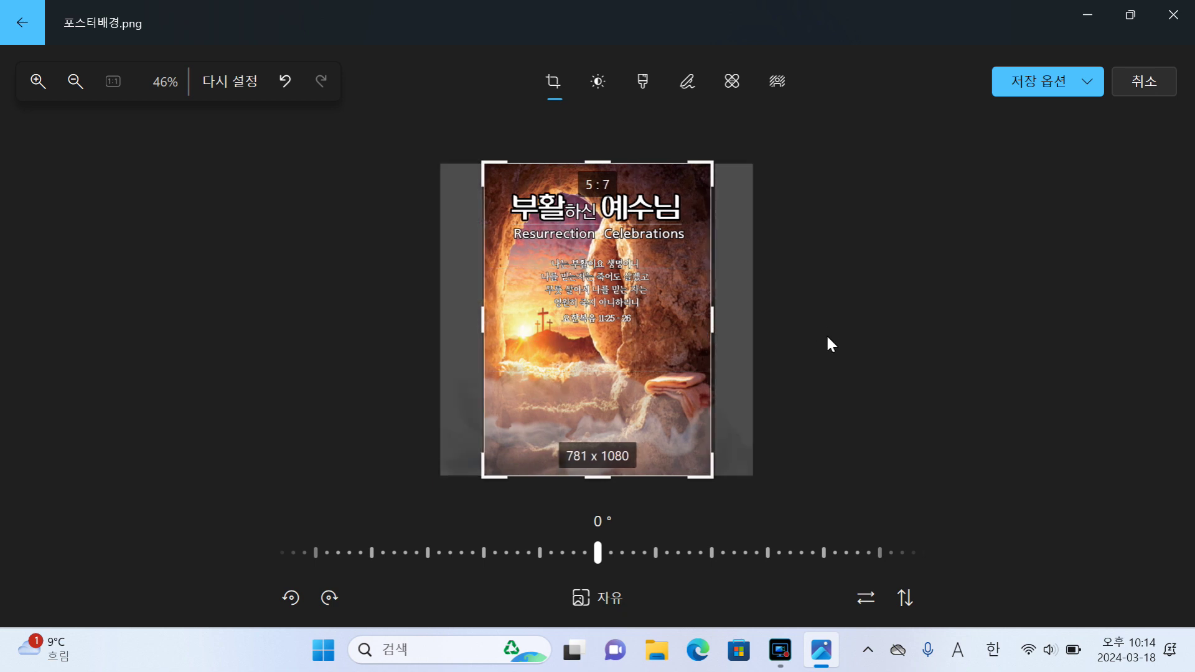
{"action": "left_click", "coordinate": [1074, 78]}
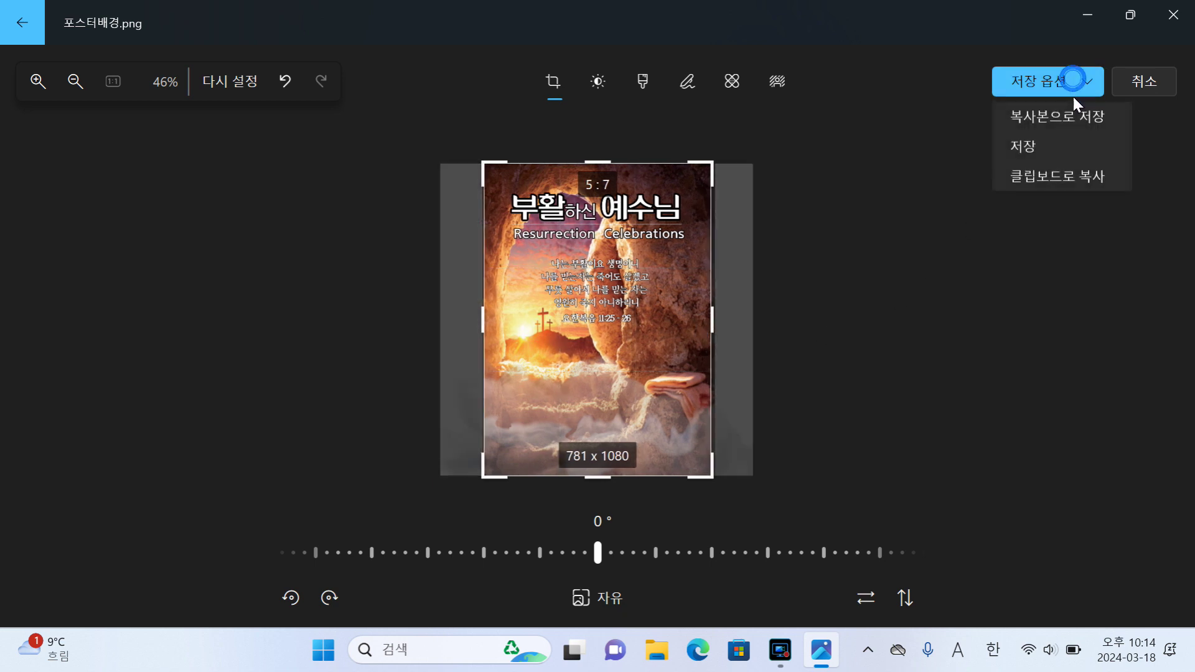
{"action": "left_click", "coordinate": [1023, 147]}
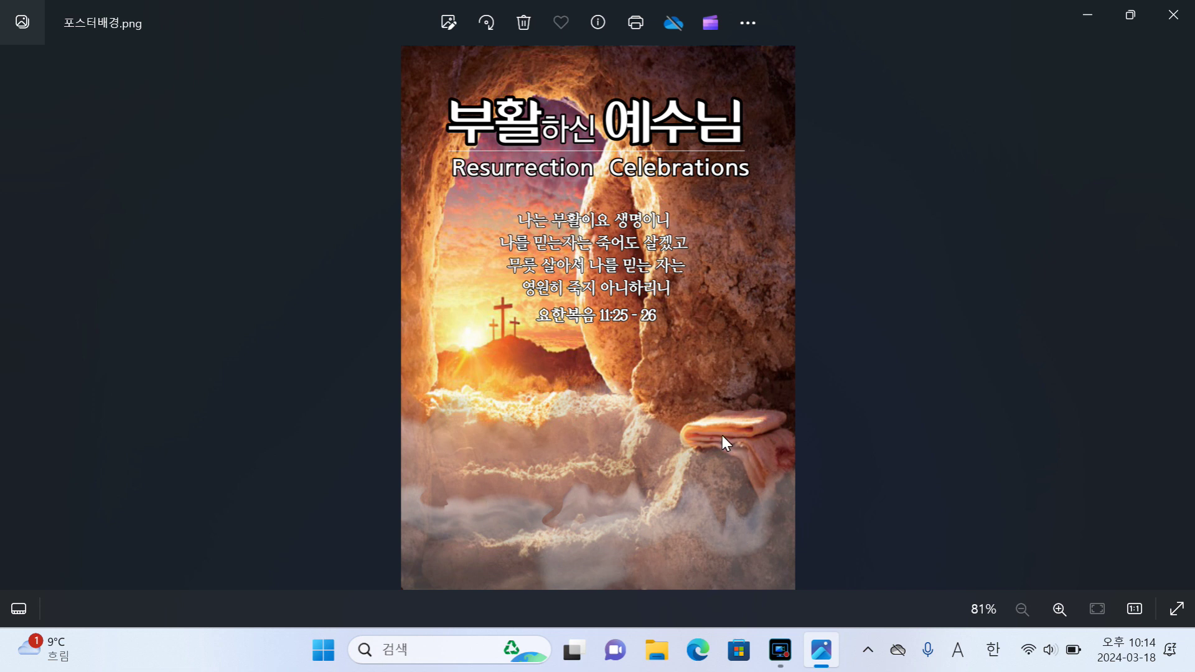
{"action": "left_click", "coordinate": [1173, 15]}
Switch to PowerPoint, launching it from the 프로그램아이콘 folder on the desktop.
{"action": "left_click", "coordinate": [36, 421]}
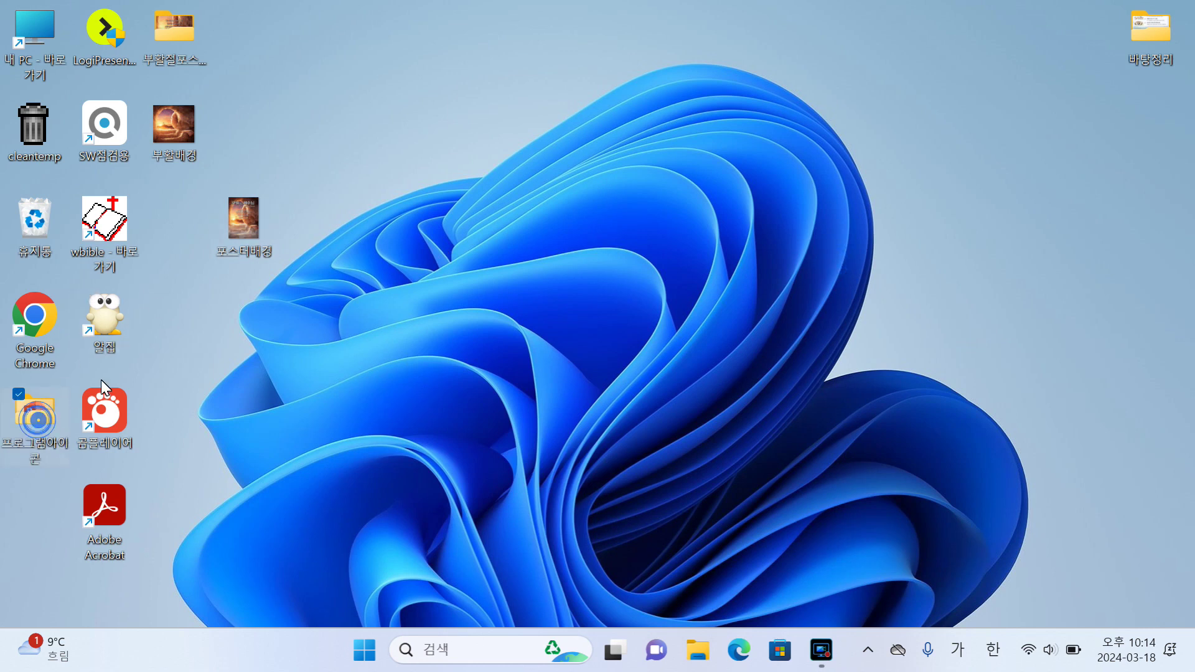
{"action": "double_click", "coordinate": [31, 408]}
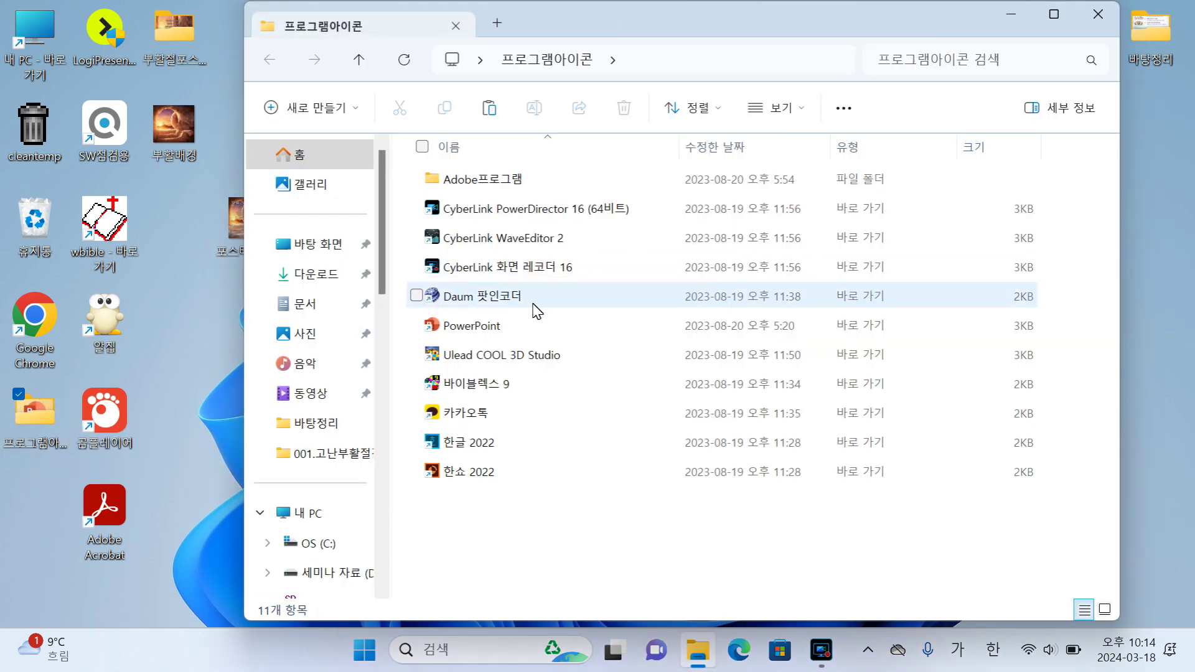
{"action": "double_click", "coordinate": [495, 327]}
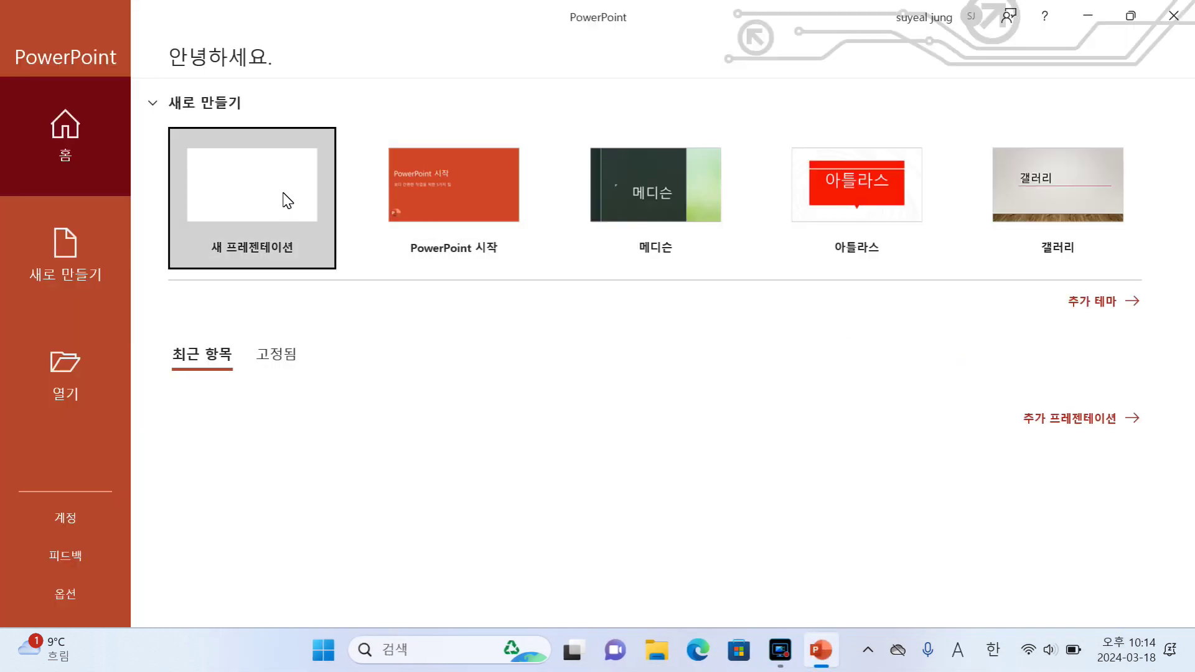
Create a new blank presentation and set its slide to the 빈 화면 layout.
{"action": "left_click", "coordinate": [284, 198]}
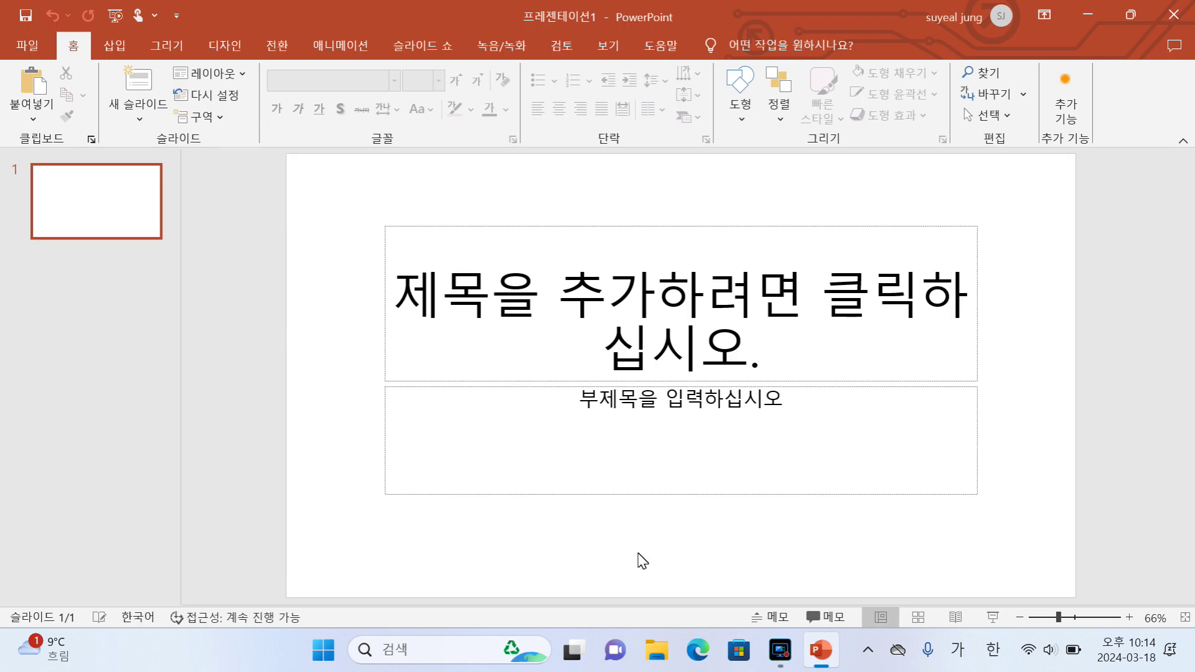
{"action": "left_click", "coordinate": [212, 74]}
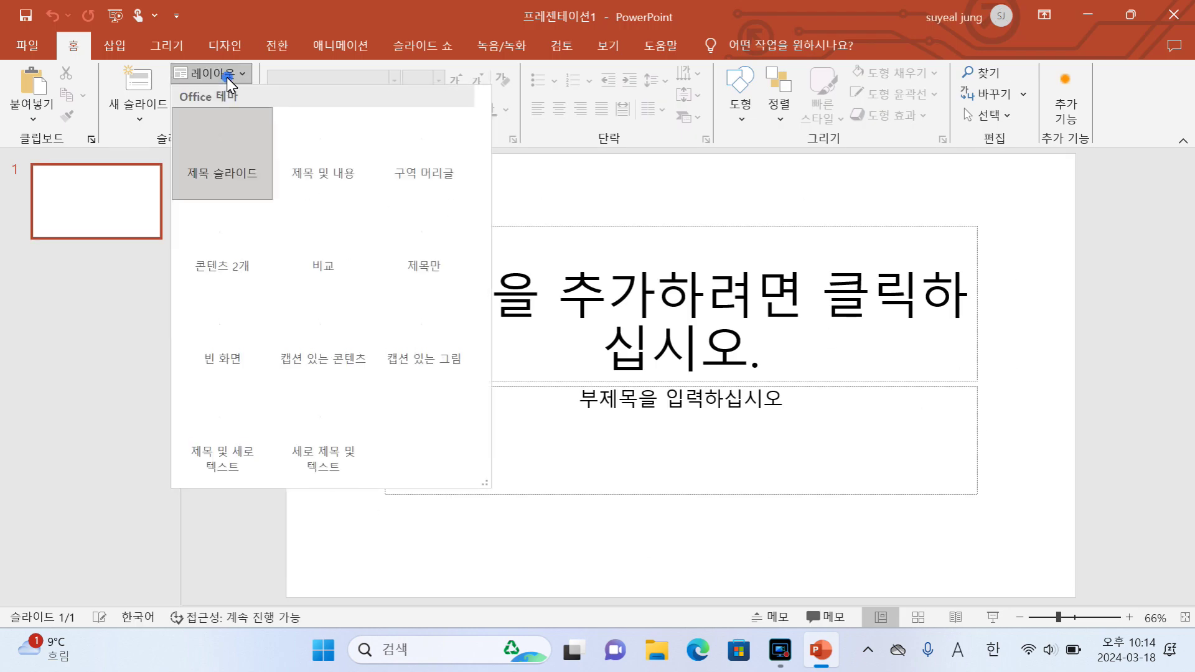
{"action": "left_click", "coordinate": [230, 322]}
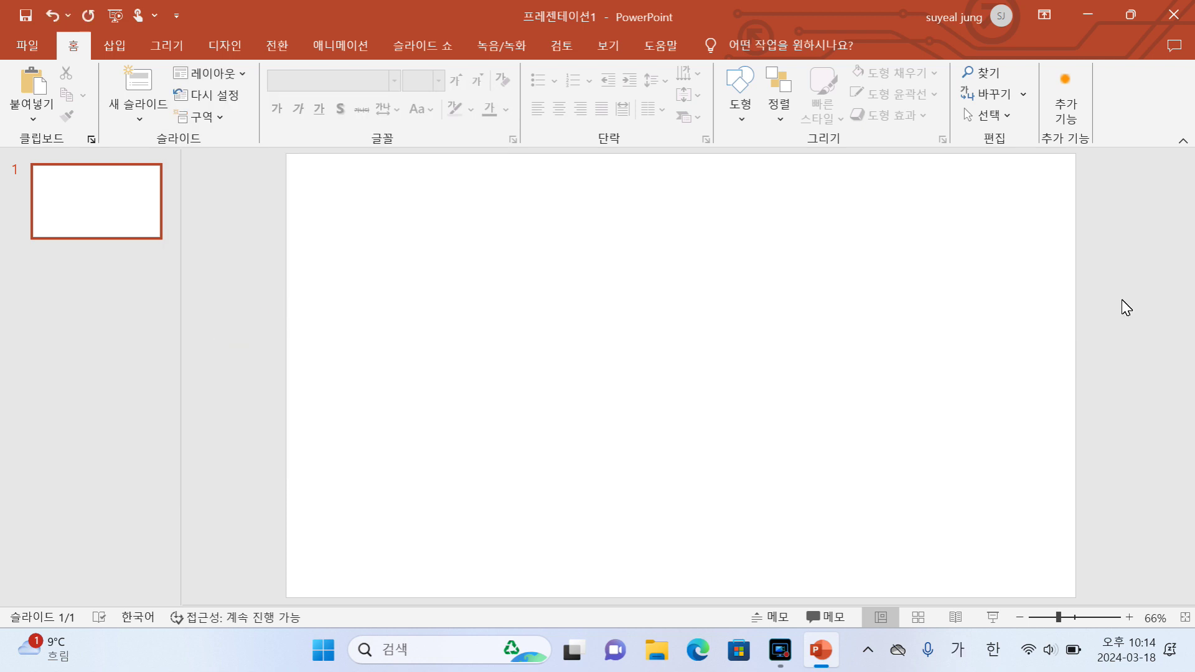
Change the slide orientation to portrait (세로) at 19.05 x 33.867 cm, scaling content with the ensure-fit option (맞춤 확인).
{"action": "left_click", "coordinate": [228, 48]}
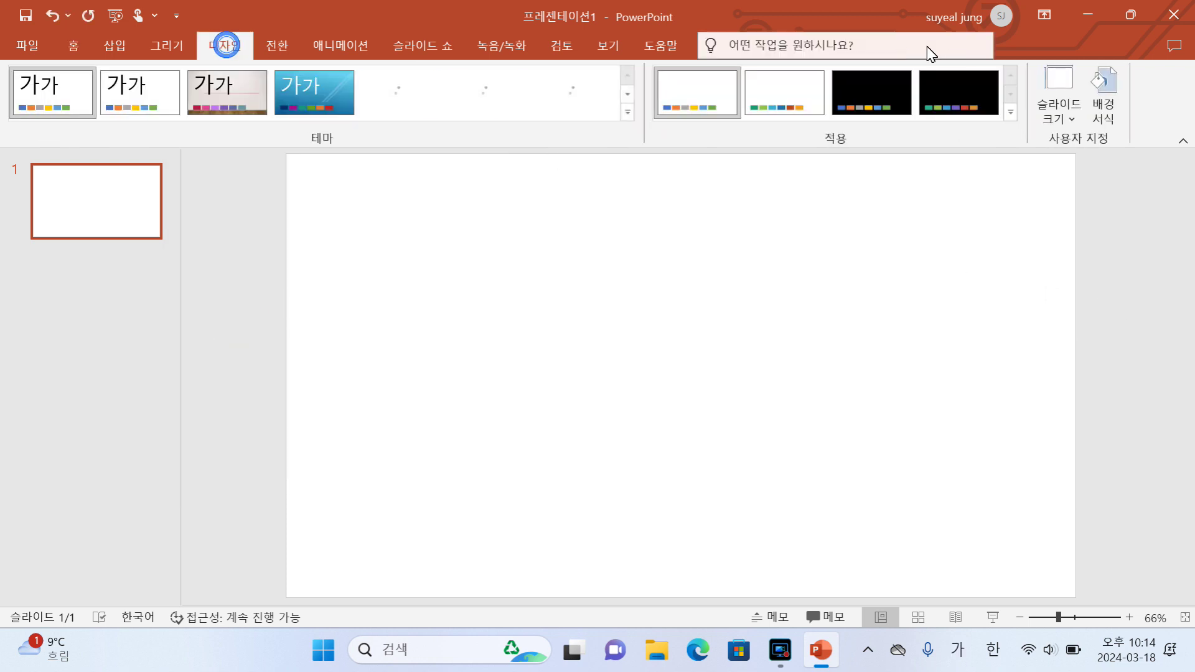
{"action": "left_click", "coordinate": [1059, 110]}
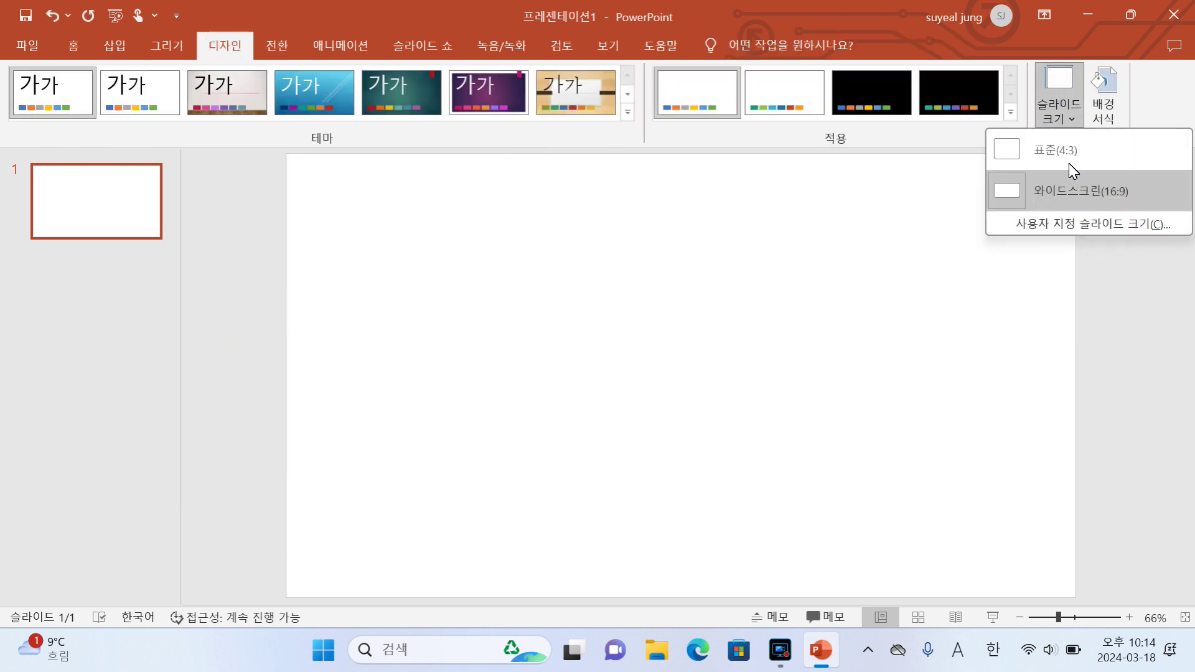
{"action": "left_click", "coordinate": [1095, 222]}
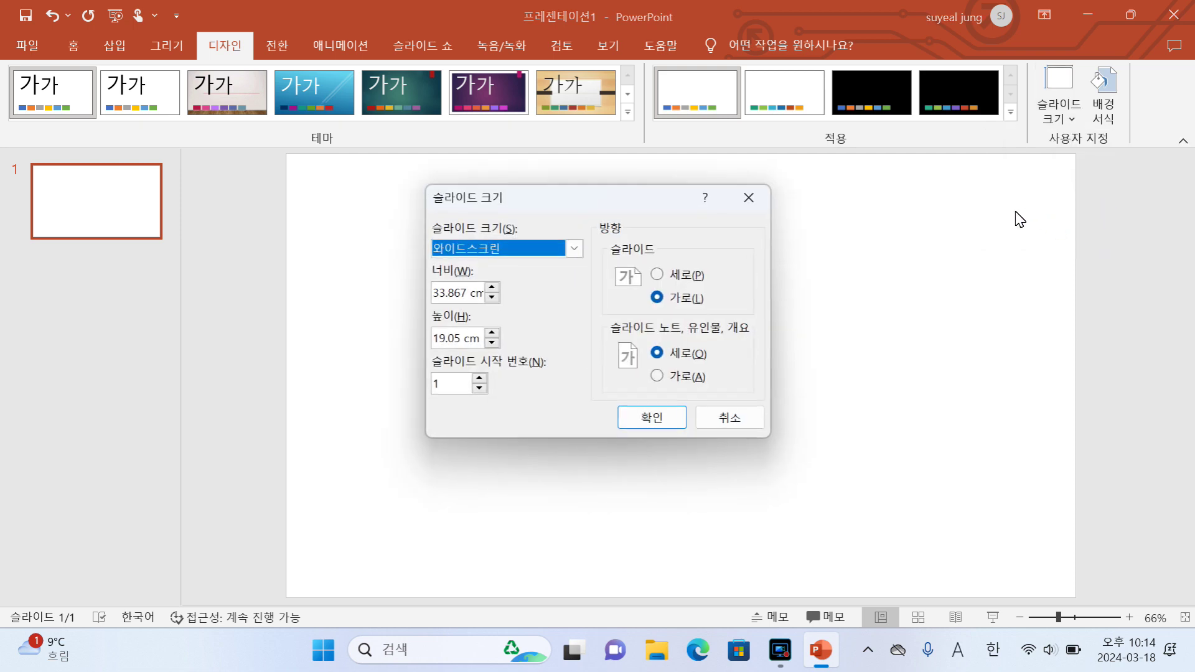
{"action": "left_click", "coordinate": [658, 275]}
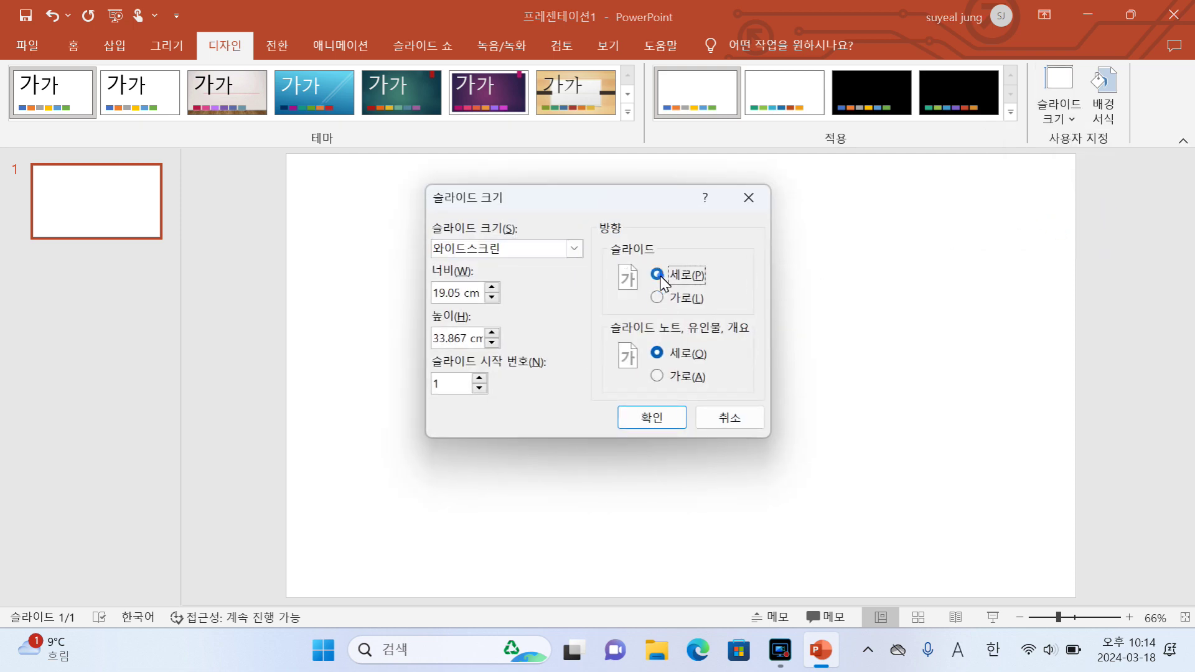
{"action": "left_click", "coordinate": [652, 417]}
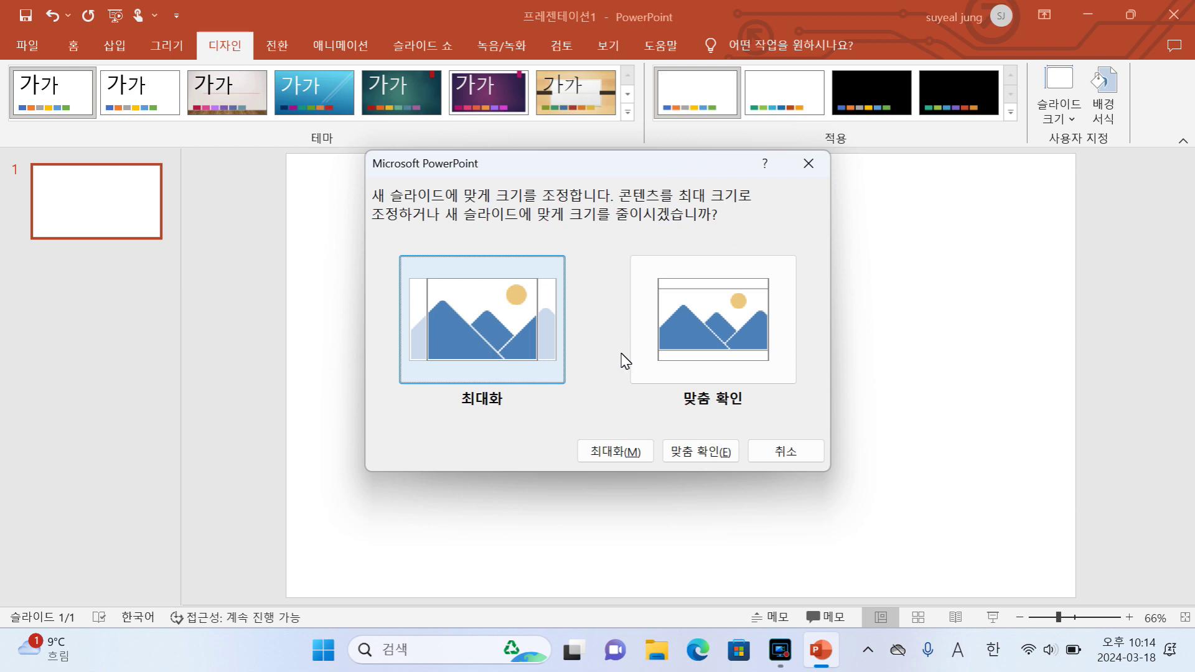
{"action": "left_click", "coordinate": [752, 353]}
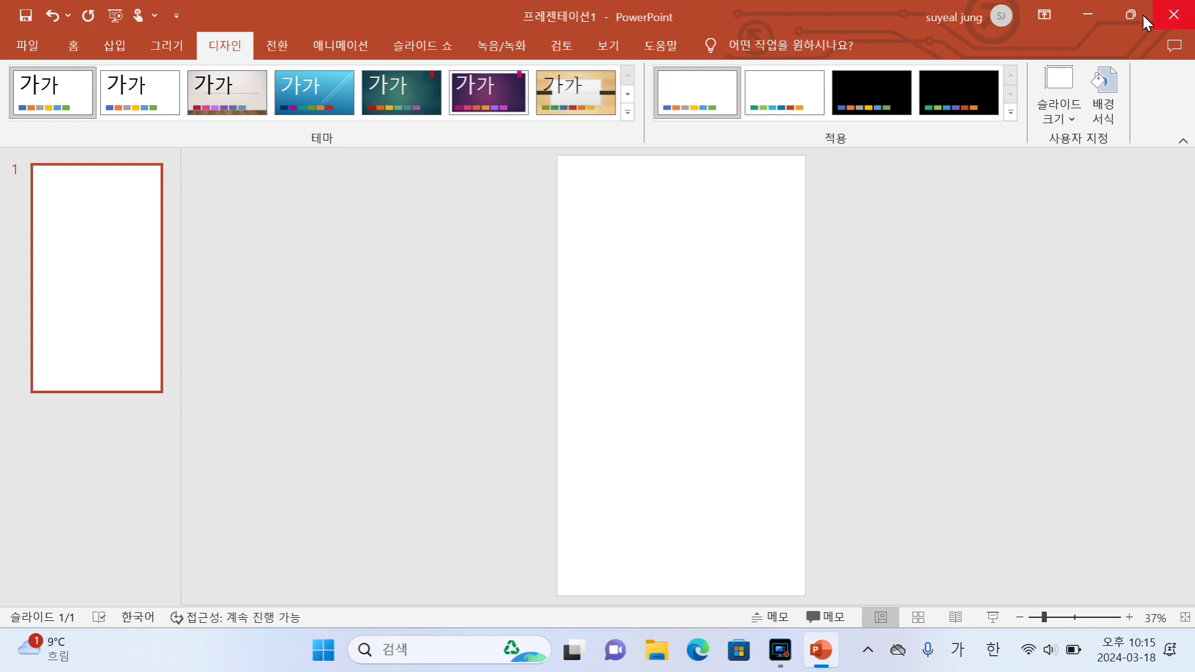
Insert the 포스터배경 picture from the desktop onto the slide.
{"action": "left_click", "coordinate": [112, 47]}
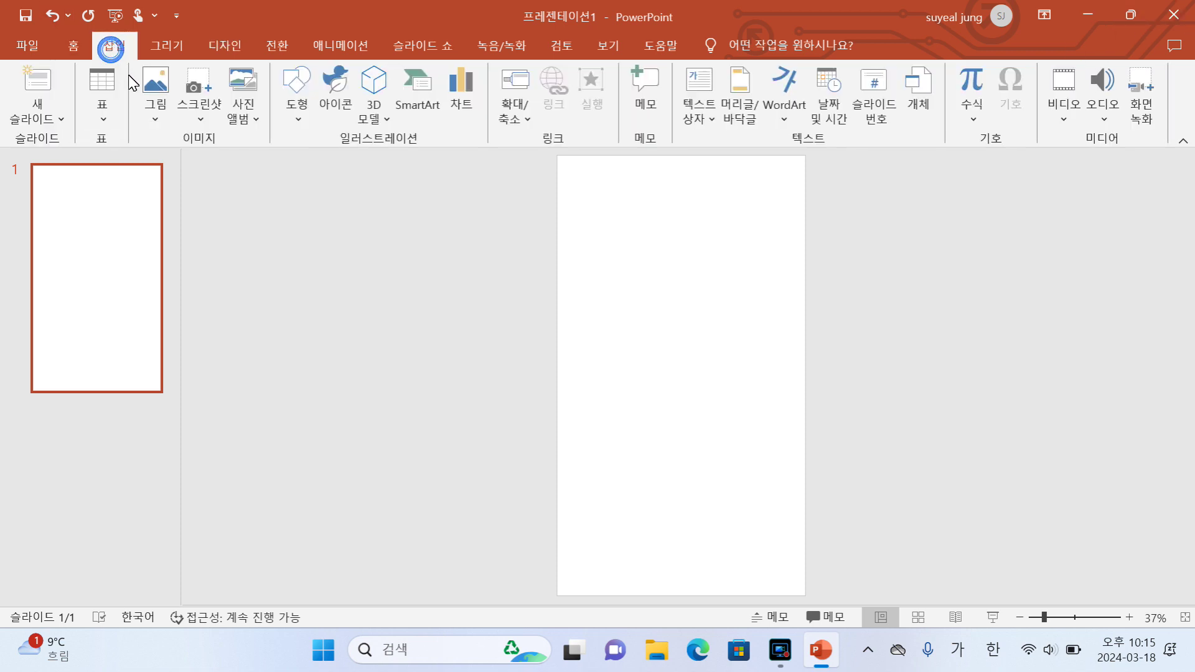
{"action": "left_click", "coordinate": [155, 94]}
{"action": "left_click", "coordinate": [202, 164]}
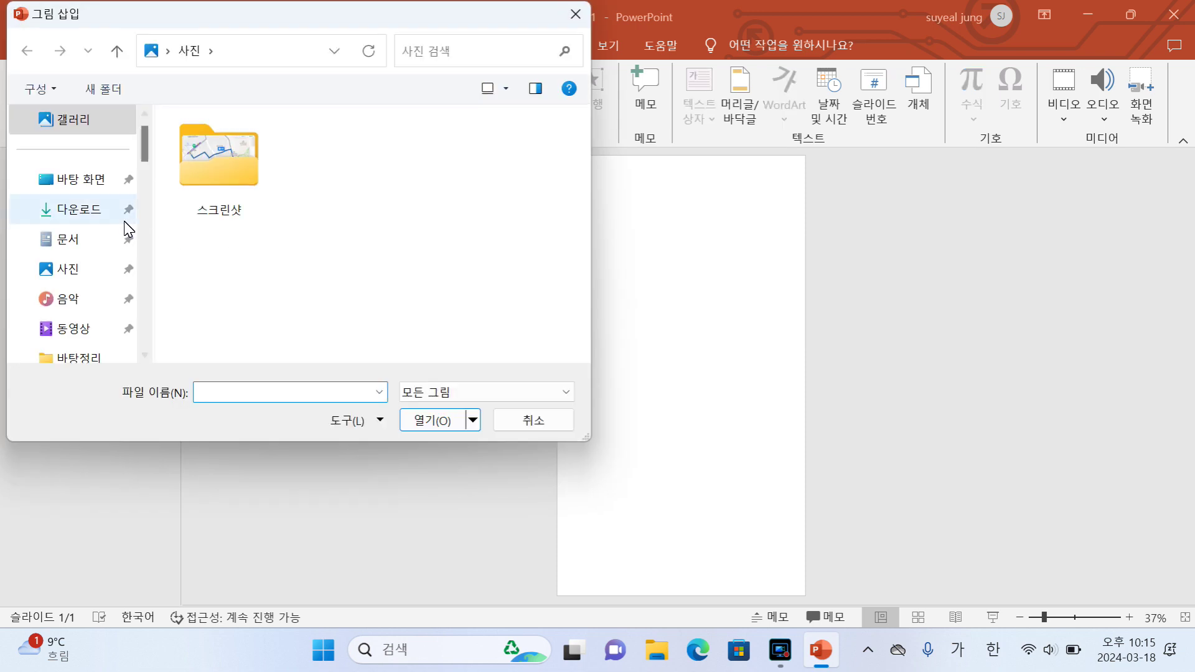
{"action": "left_click", "coordinate": [108, 186]}
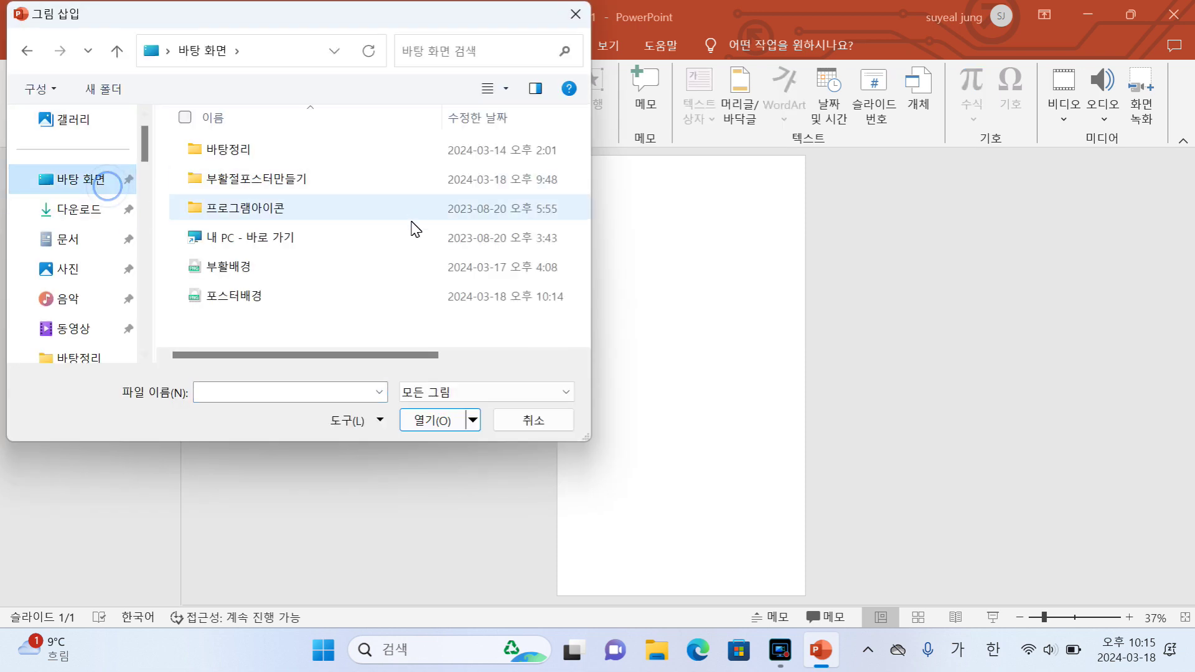
{"action": "left_click", "coordinate": [235, 298]}
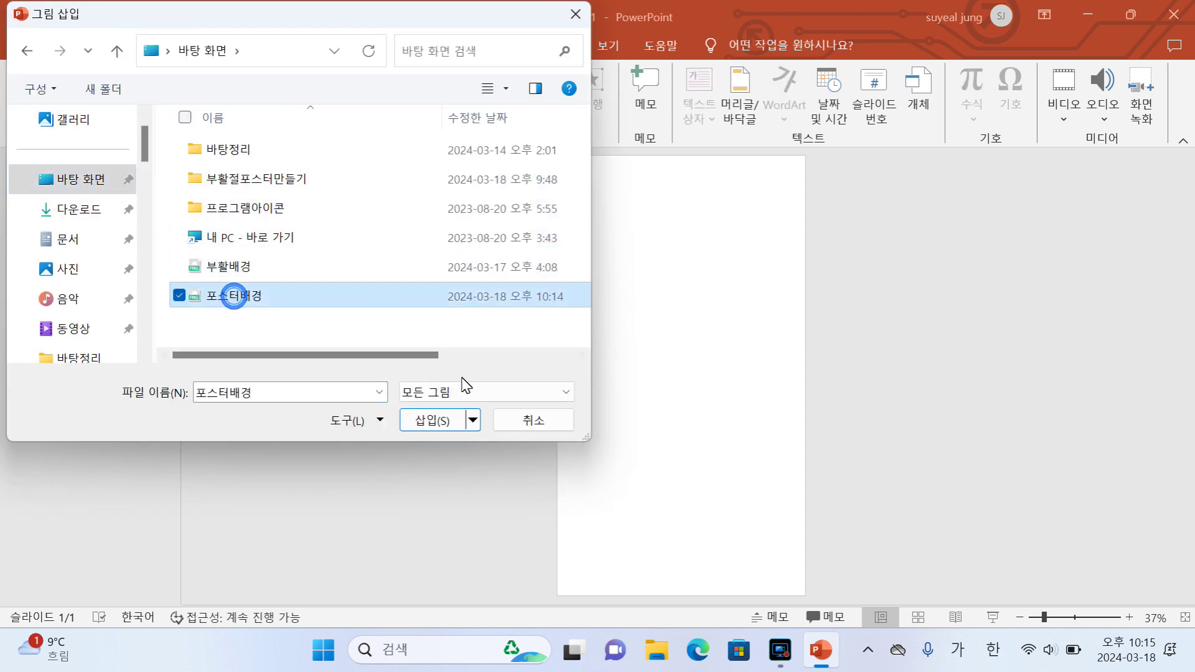
{"action": "left_click", "coordinate": [438, 421]}
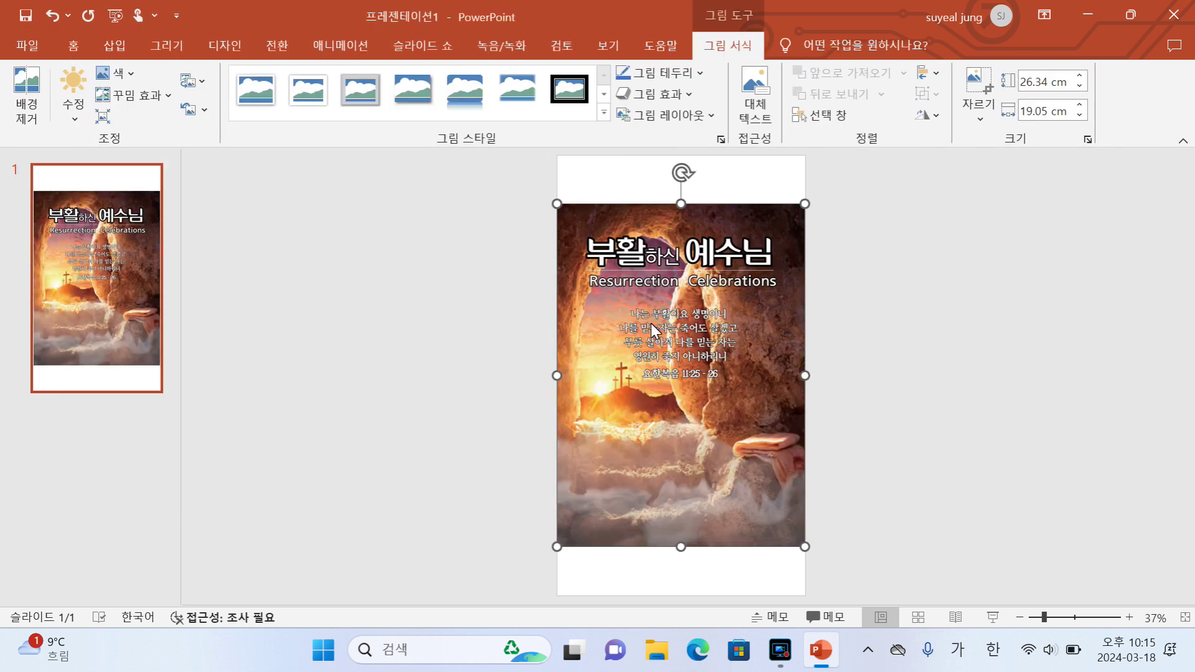
Stretch the poster picture vertically to the slide's upper and lower edges so it fills the slide, and deselect it.
{"action": "left_click_drag", "start_coordinate": [681, 205], "coordinate": [689, 155]}
{"action": "left_click_drag", "start_coordinate": [681, 552], "coordinate": [688, 596]}
{"action": "left_click", "coordinate": [939, 483]}
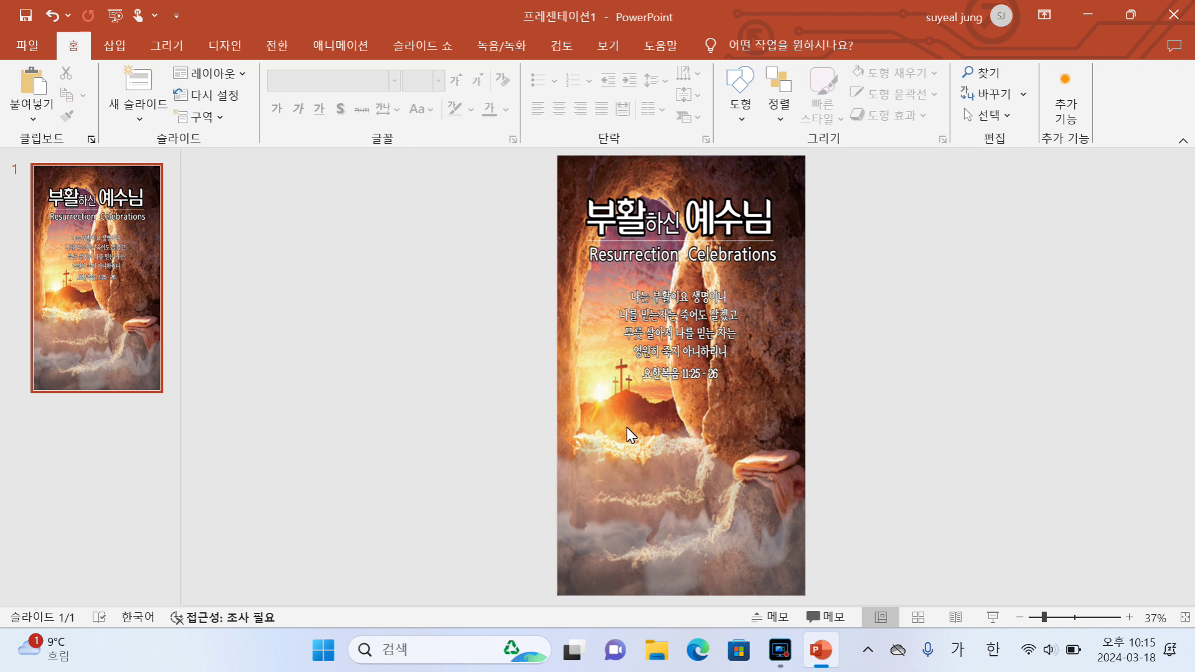
Insert a SmartArt graphic with the 세로 상자 목록형 layout from the 목록형 category onto the slide.
{"action": "left_click", "coordinate": [118, 44]}
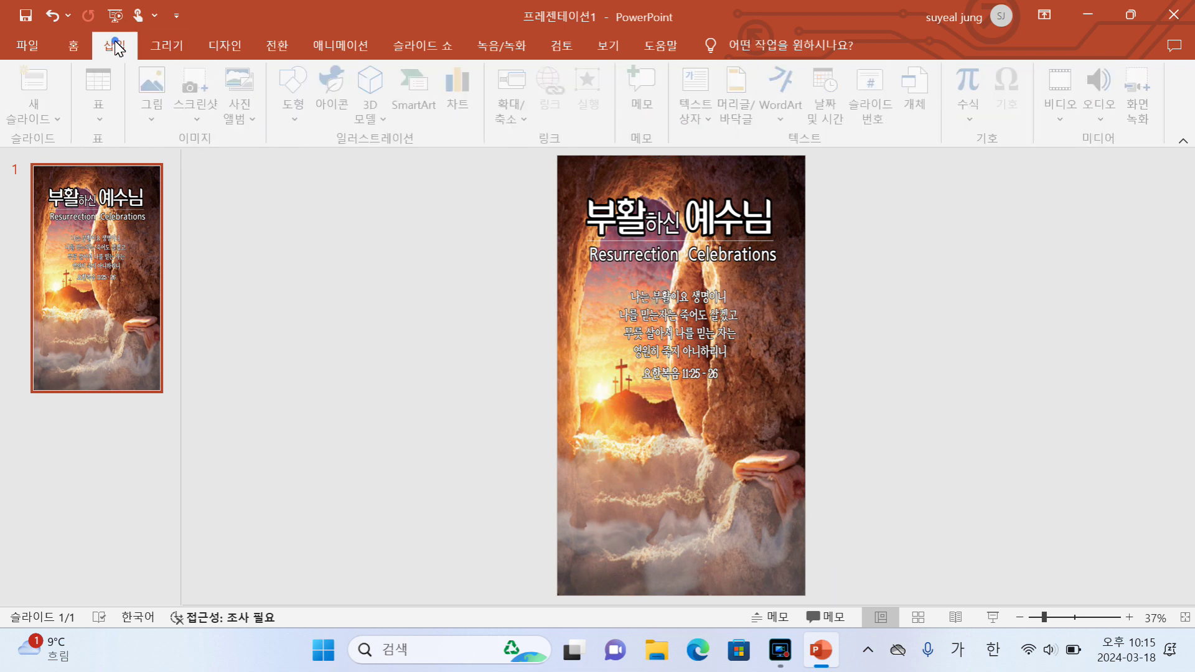
{"action": "left_click", "coordinate": [418, 85]}
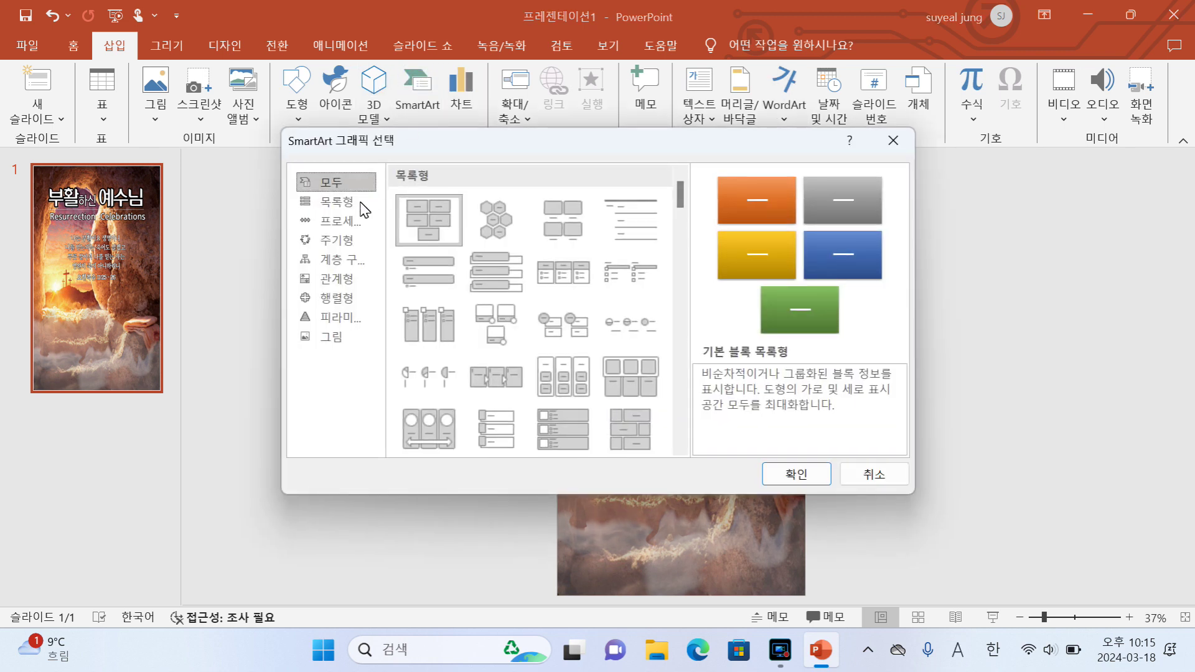
{"action": "left_click", "coordinate": [342, 204]}
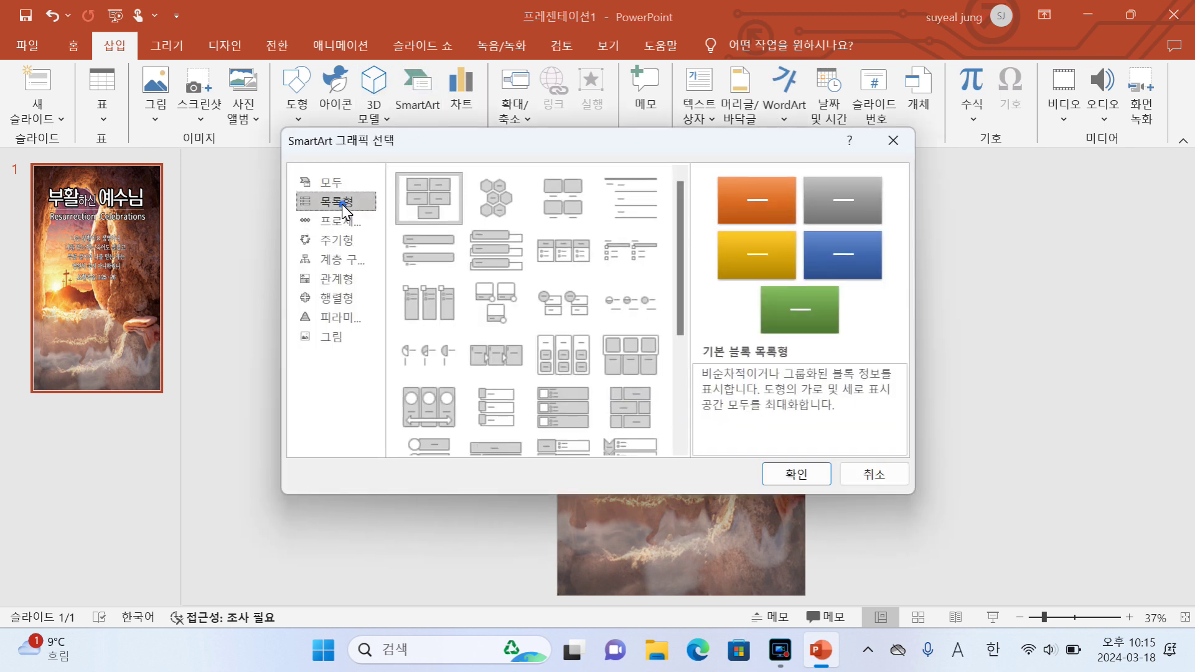
{"action": "left_click", "coordinate": [506, 268]}
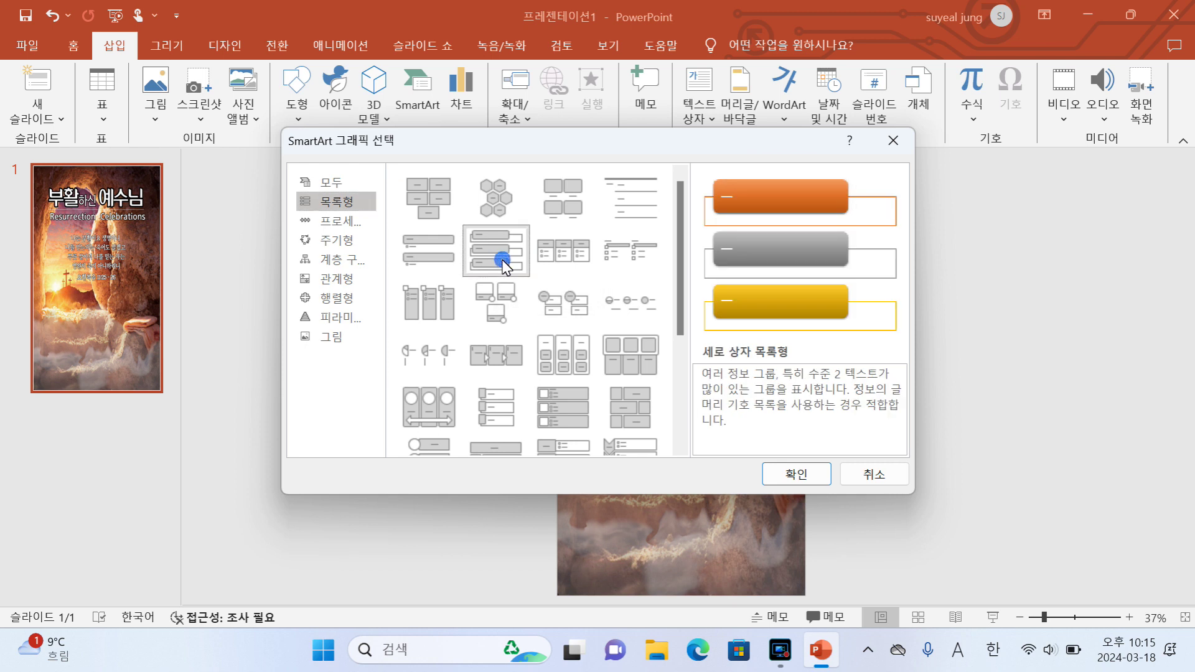
{"action": "left_click", "coordinate": [798, 475]}
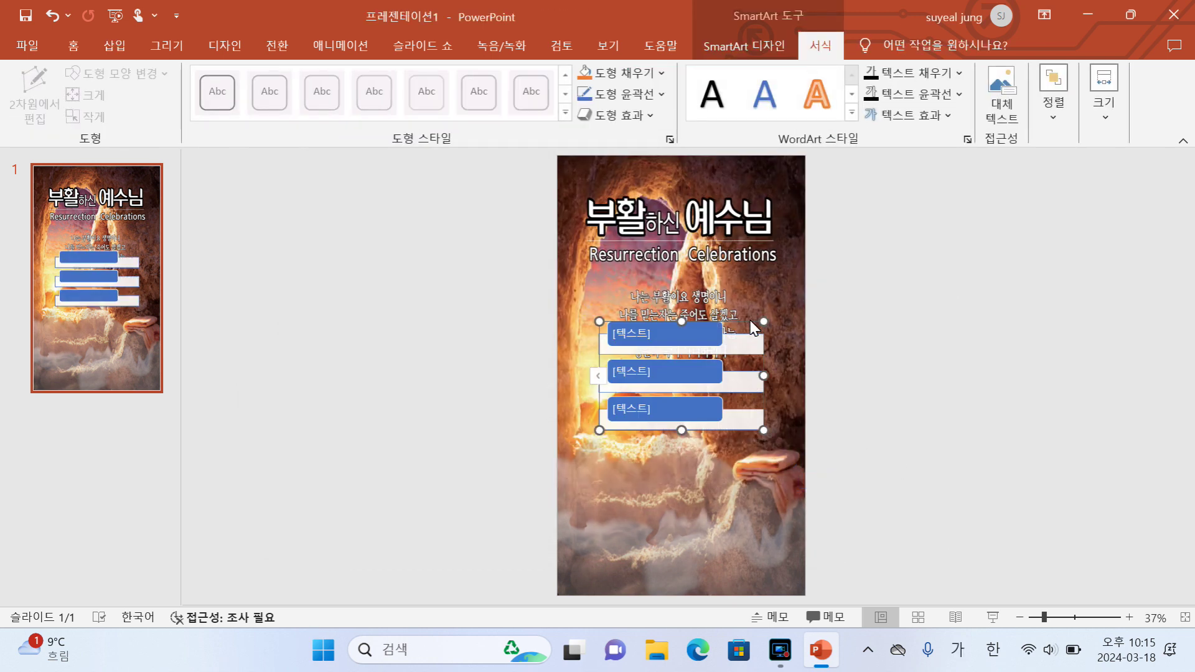
Undo the shift of the background picture and move the SmartArt down below the Bible verse.
{"action": "key", "text": "ctrl+z"}
{"action": "key", "text": "ctrl+z"}
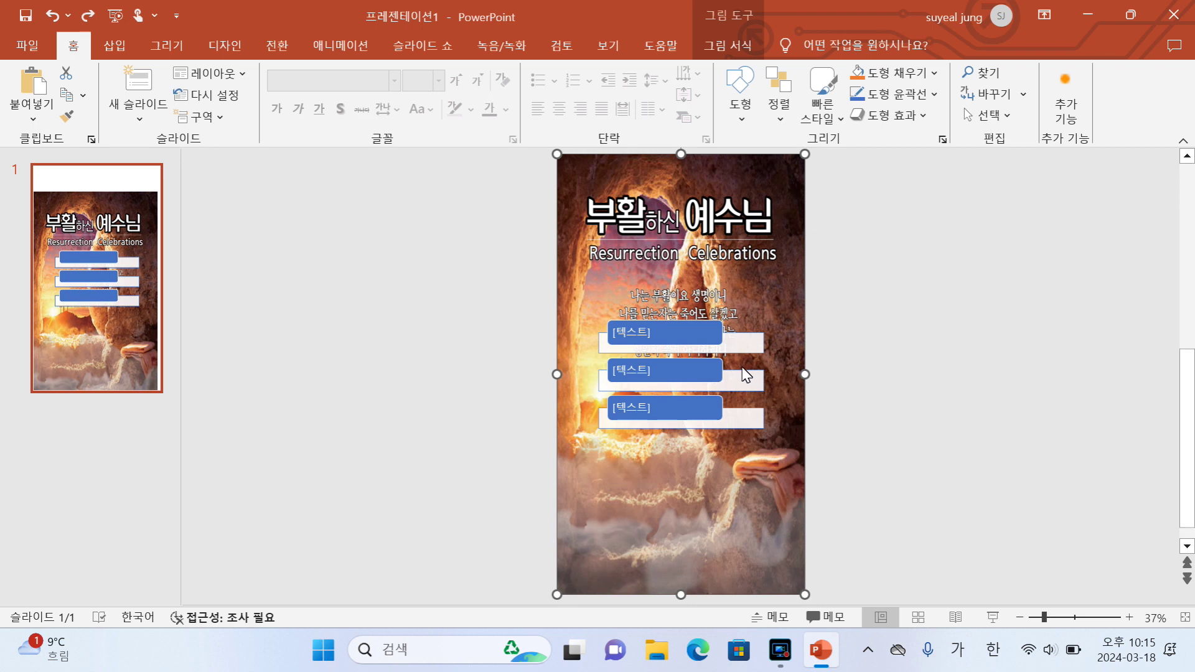
{"action": "left_click", "coordinate": [741, 375]}
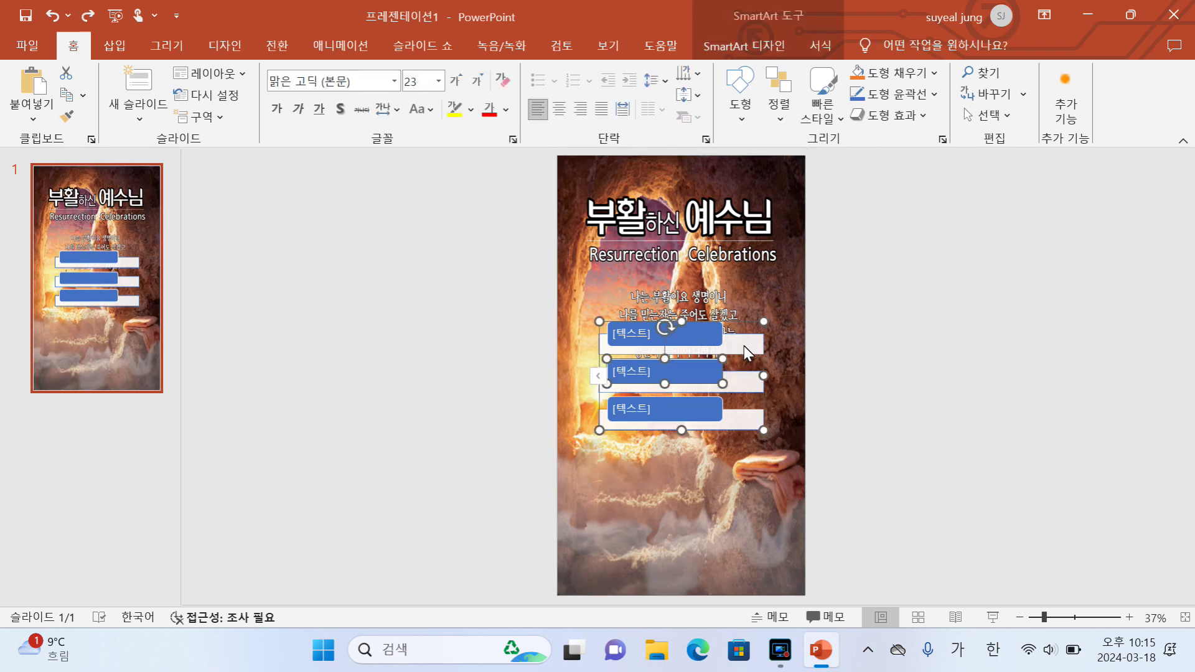
{"action": "left_click_drag", "start_coordinate": [746, 349], "coordinate": [739, 441]}
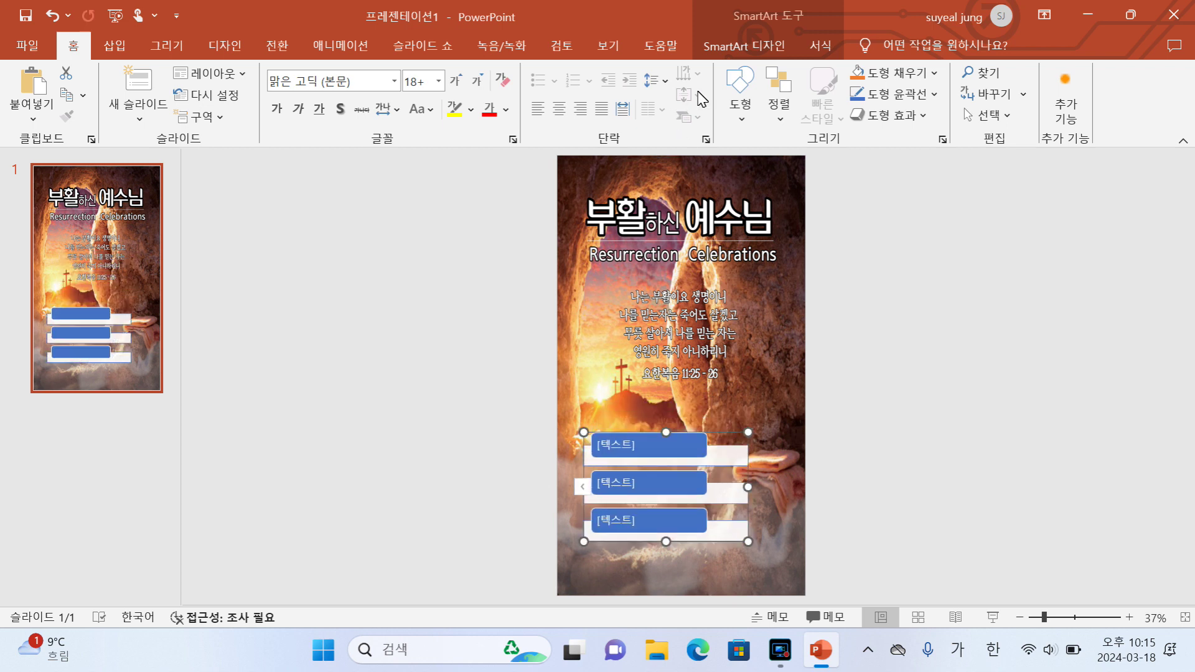
Recolor the SmartArt with the yellow, green and blue 색상형 variant and apply the translucent glossy 3D style.
{"action": "left_click", "coordinate": [835, 49]}
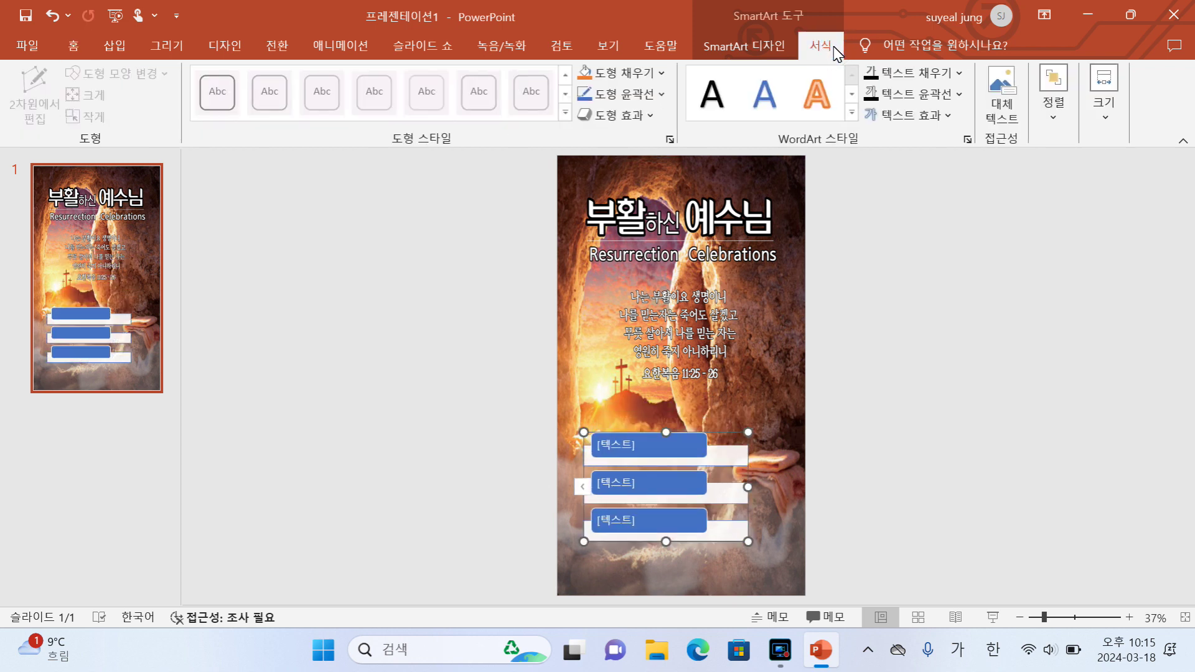
{"action": "left_click", "coordinate": [770, 48]}
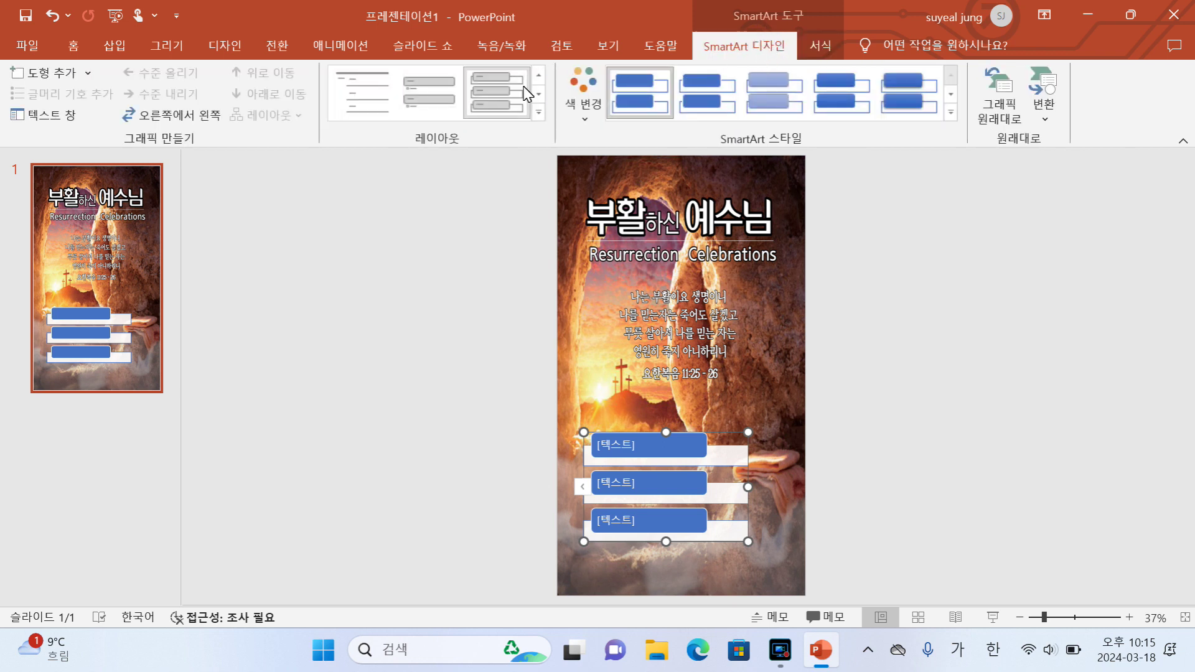
{"action": "left_click", "coordinate": [584, 91]}
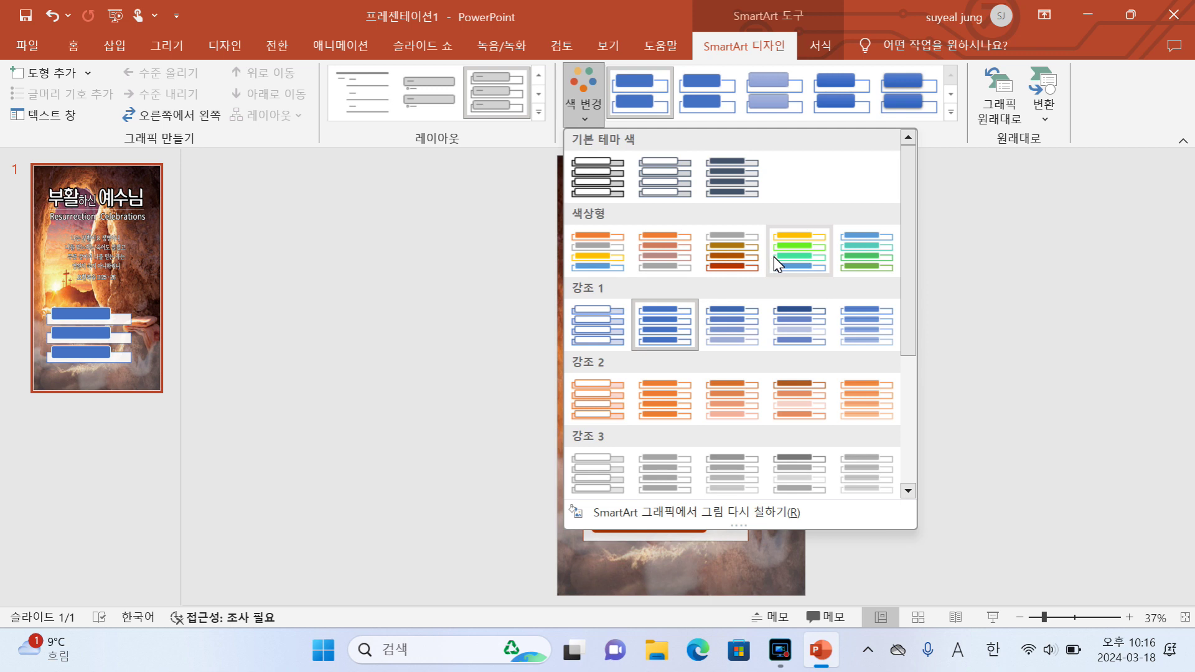
{"action": "left_click", "coordinate": [793, 256]}
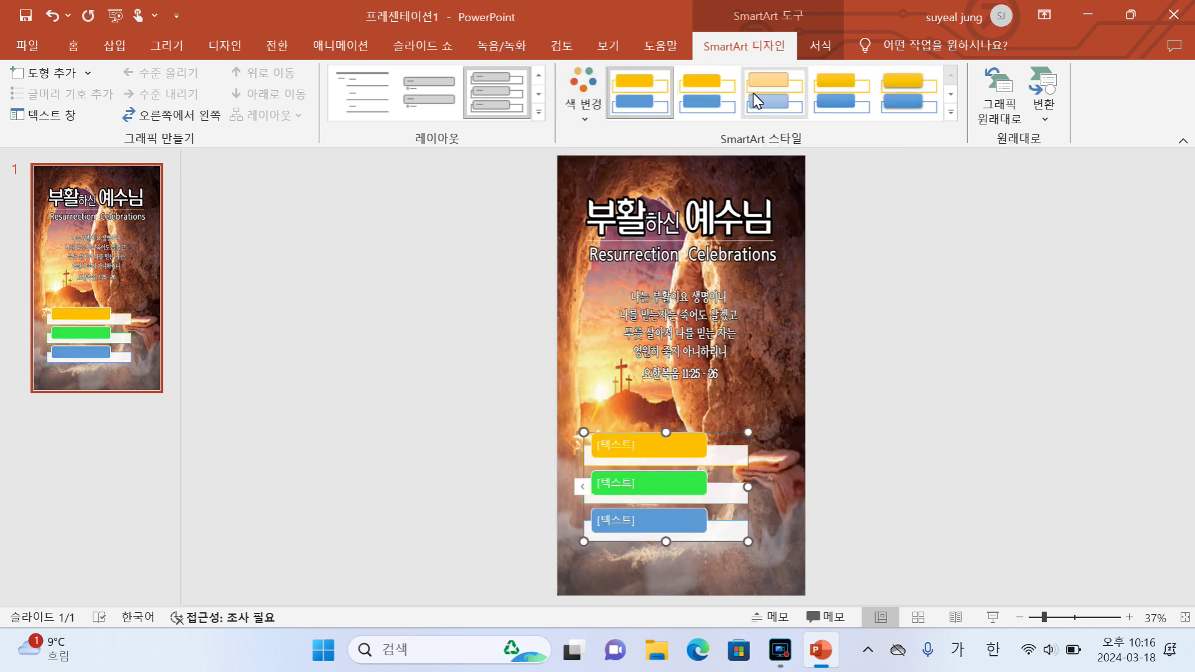
{"action": "left_click", "coordinate": [951, 93]}
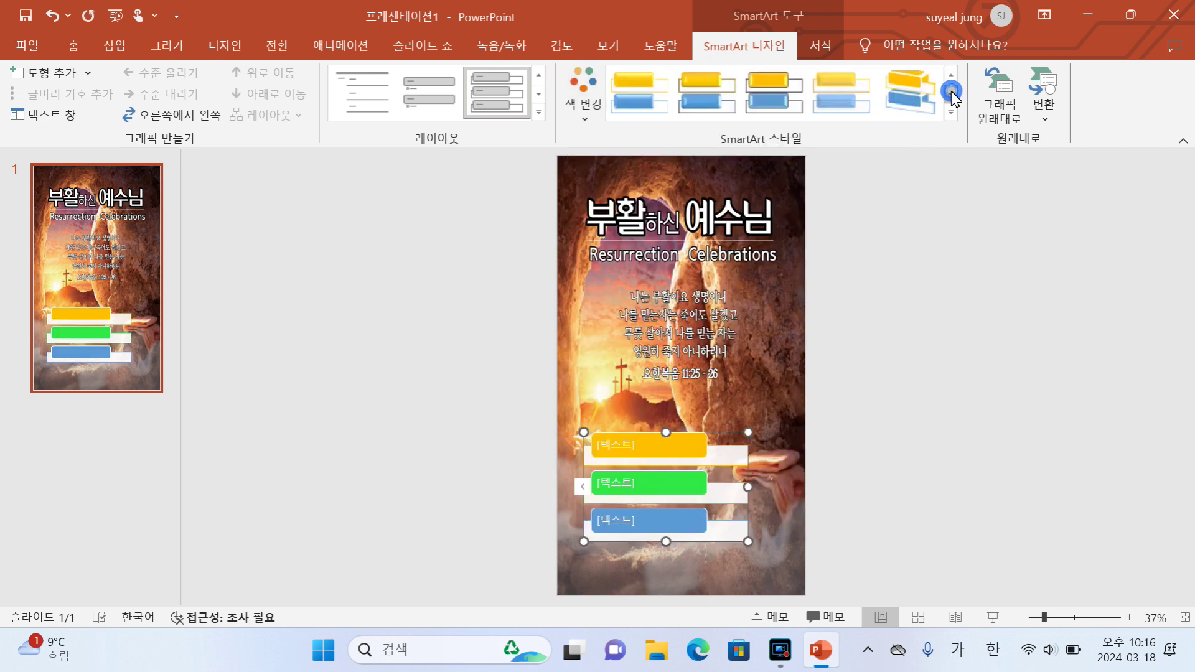
{"action": "left_click", "coordinate": [854, 109]}
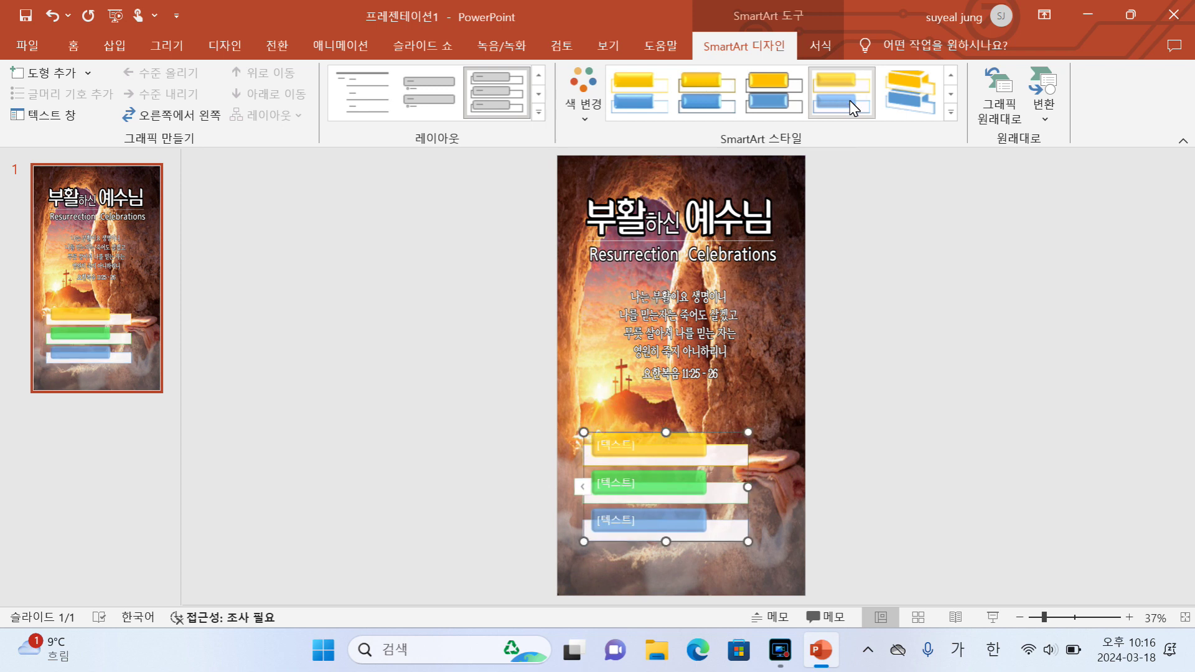
{"action": "left_click", "coordinate": [864, 330]}
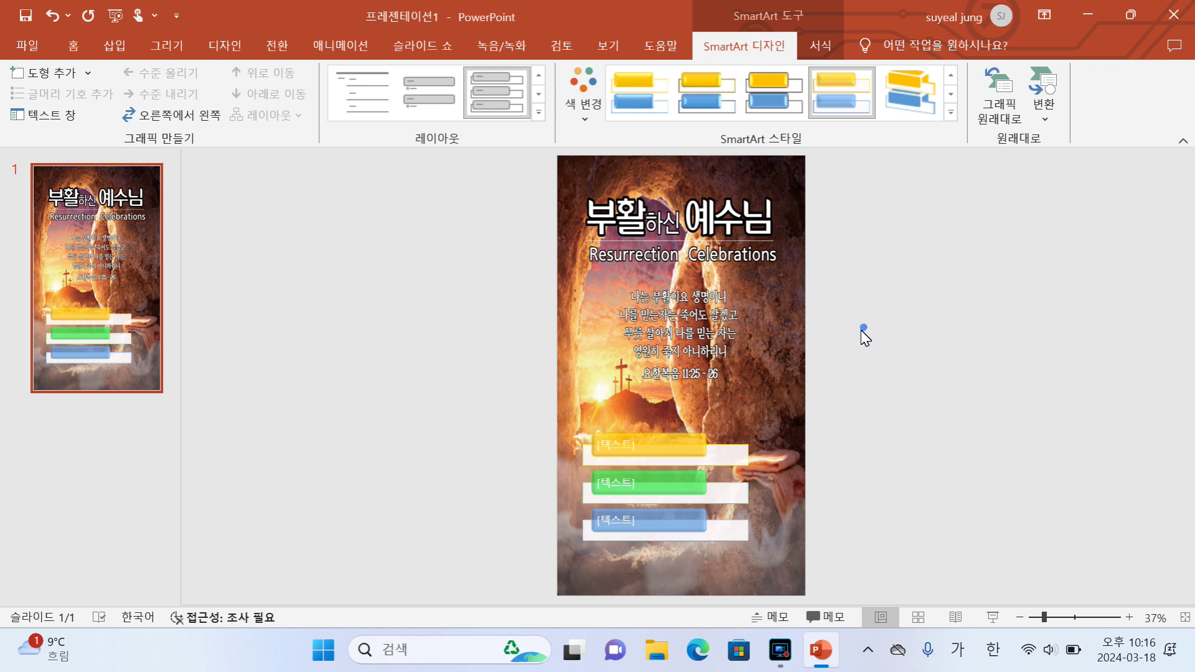
Ungroup the SmartArt (그룹 해제) so it turns into a group of ordinary shapes.
{"action": "left_click", "coordinate": [624, 448]}
{"action": "left_click", "coordinate": [739, 459]}
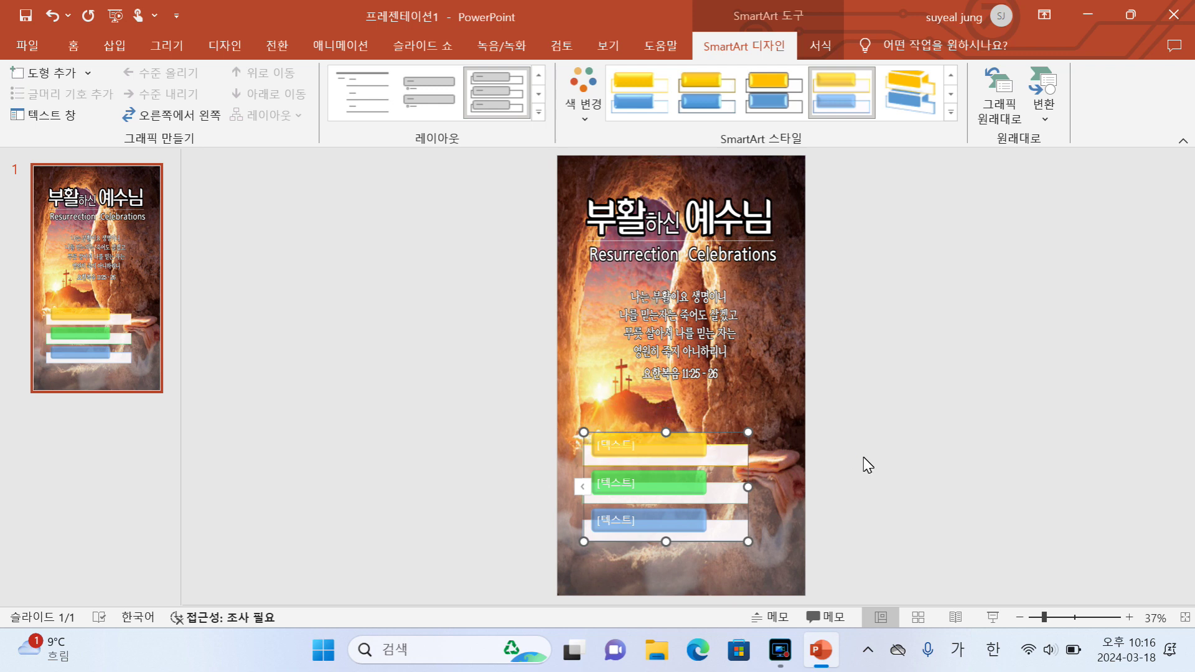
{"action": "left_click", "coordinate": [862, 460]}
{"action": "left_click", "coordinate": [731, 450]}
{"action": "left_click", "coordinate": [728, 451]}
{"action": "left_click", "coordinate": [711, 438]}
{"action": "right_click", "coordinate": [712, 439]}
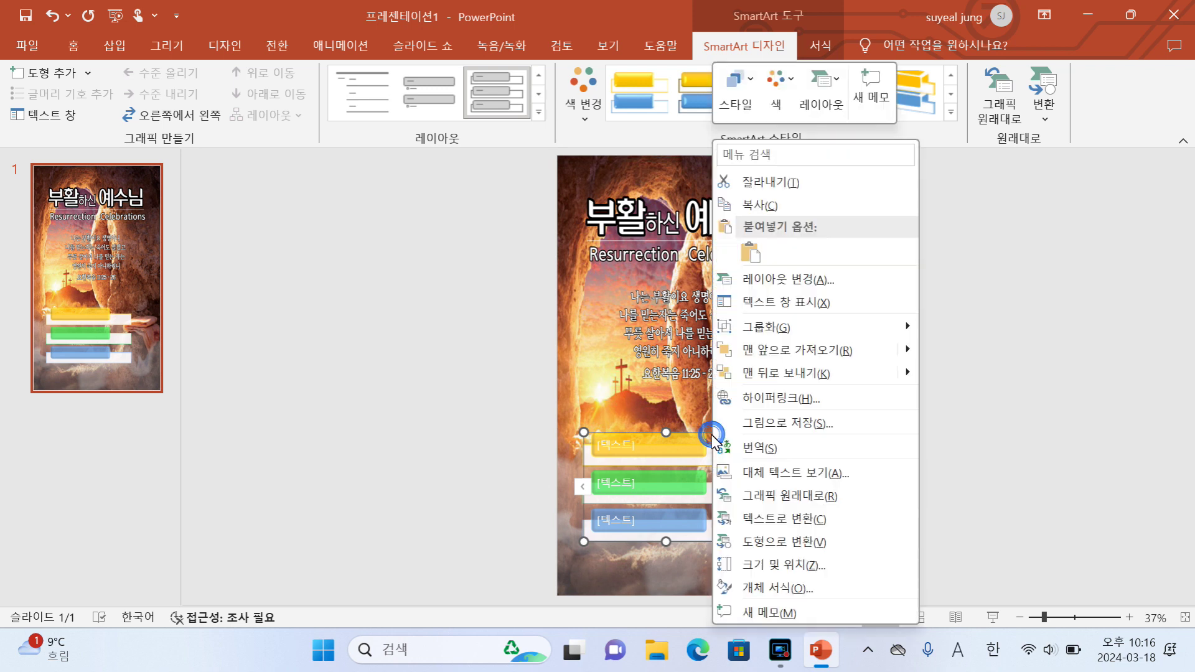
{"action": "mouse_move", "coordinate": [794, 330]}
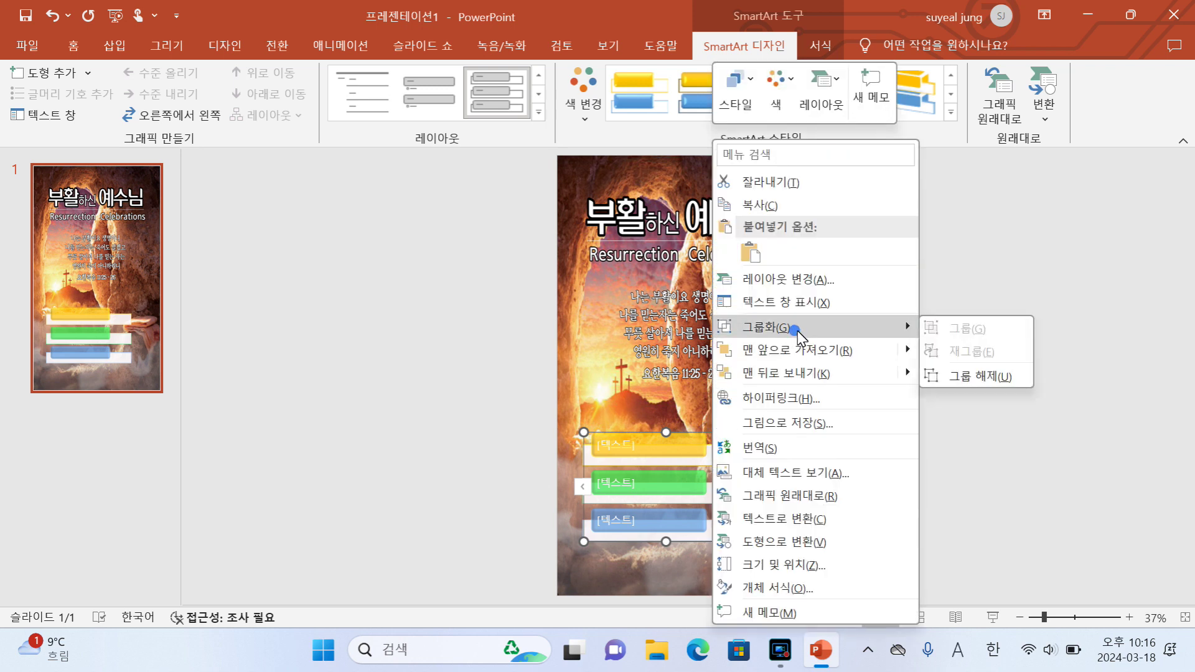
{"action": "left_click", "coordinate": [984, 373]}
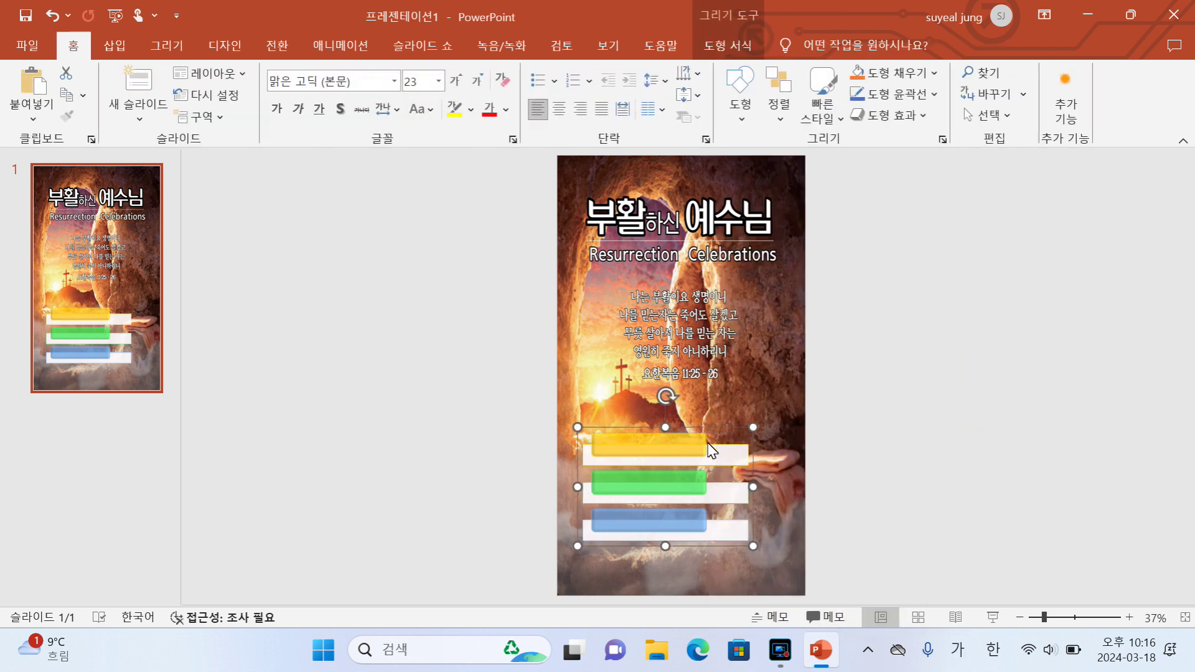
Ungroup the converted shape group into separate bars and white boxes, and deselect them.
{"action": "right_click", "coordinate": [720, 431]}
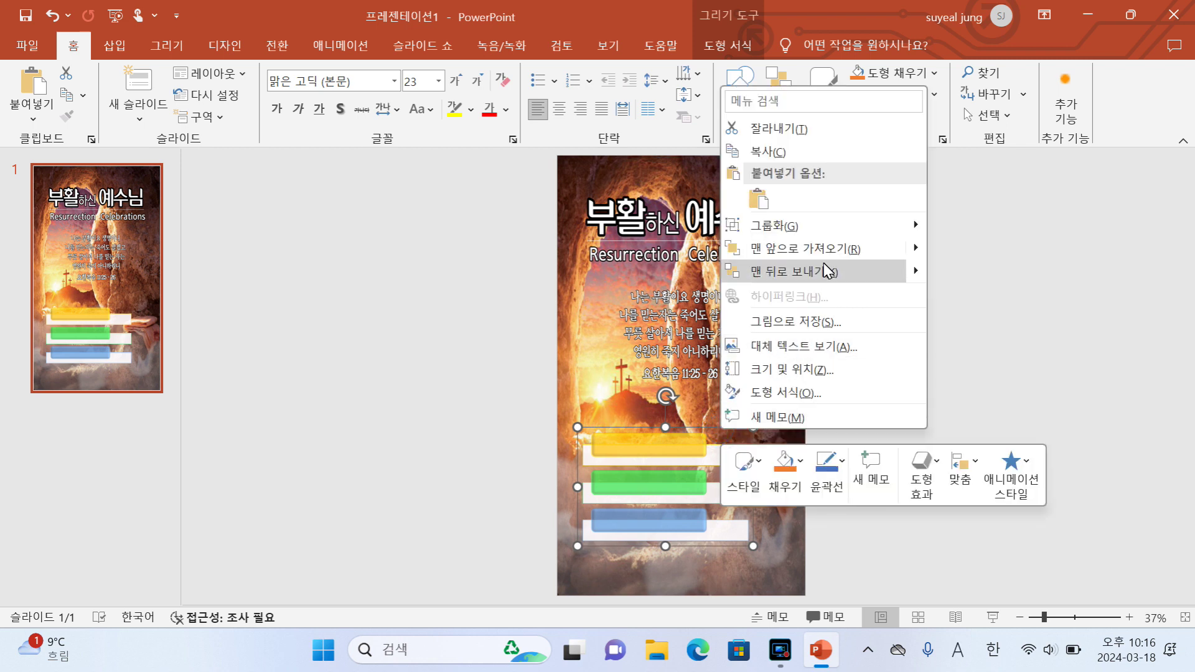
{"action": "left_click", "coordinate": [837, 228]}
{"action": "left_click", "coordinate": [987, 274]}
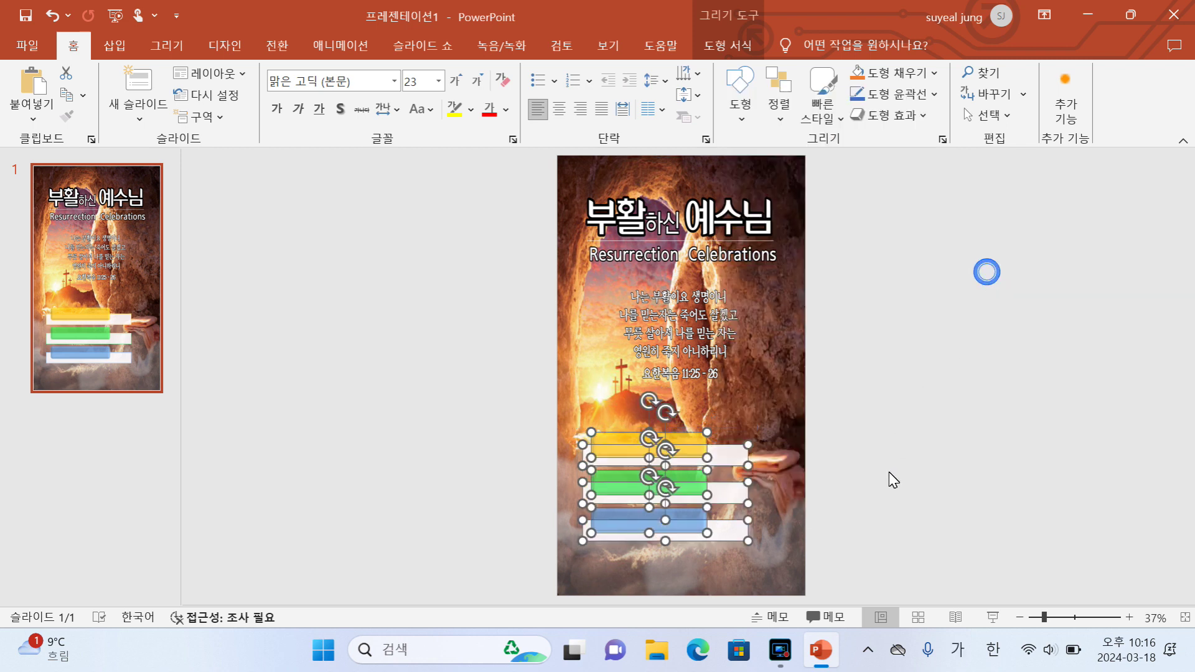
{"action": "left_click", "coordinate": [890, 475]}
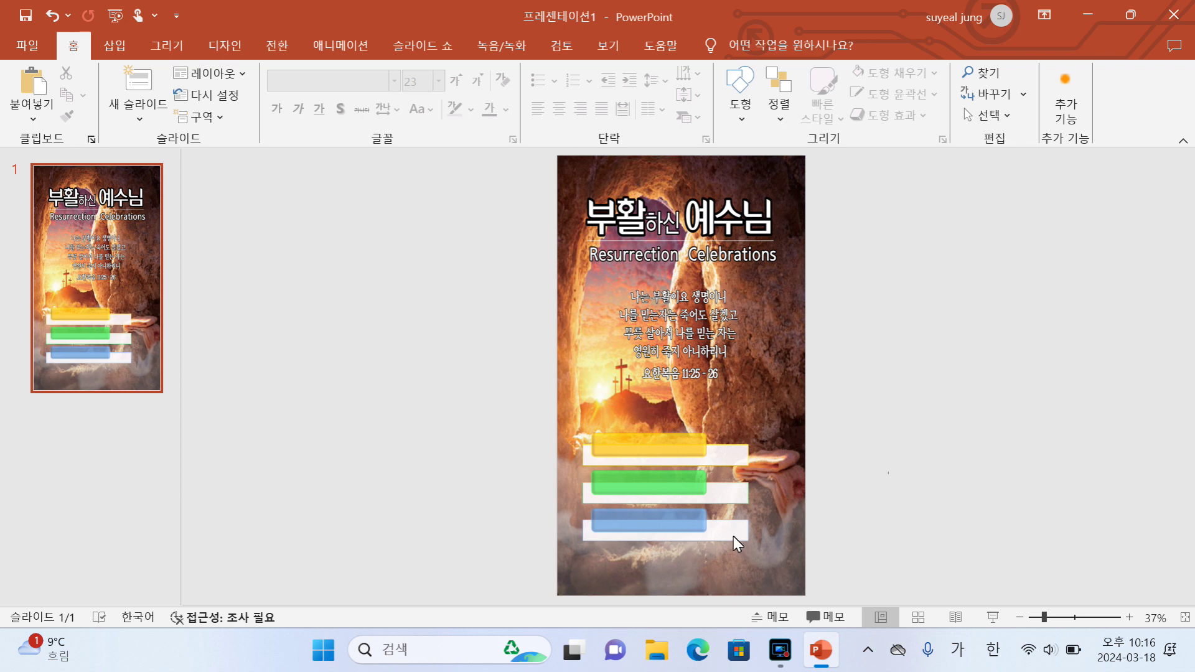
Move the blue bar and its white box near the slide's lower edge, and the green pair down just above it.
{"action": "left_click_drag", "start_coordinate": [908, 559], "coordinate": [493, 504]}
{"action": "left_click_drag", "start_coordinate": [727, 531], "coordinate": [726, 558]}
{"action": "left_click", "coordinate": [890, 536]}
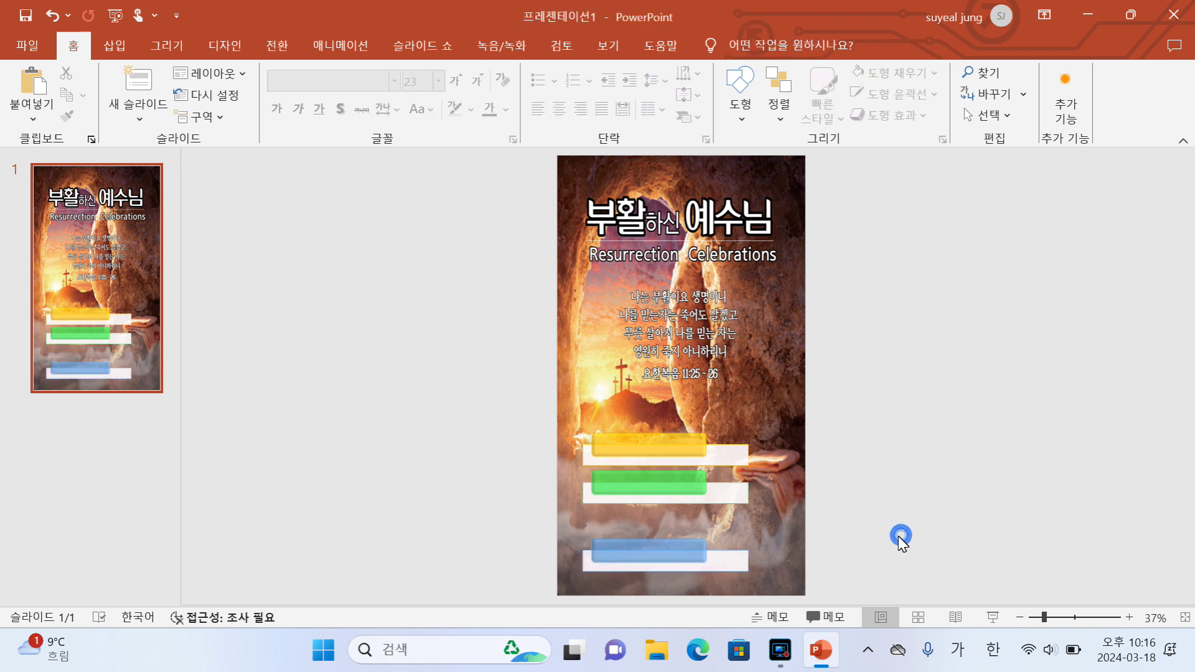
{"action": "left_click_drag", "start_coordinate": [889, 537], "coordinate": [505, 466]}
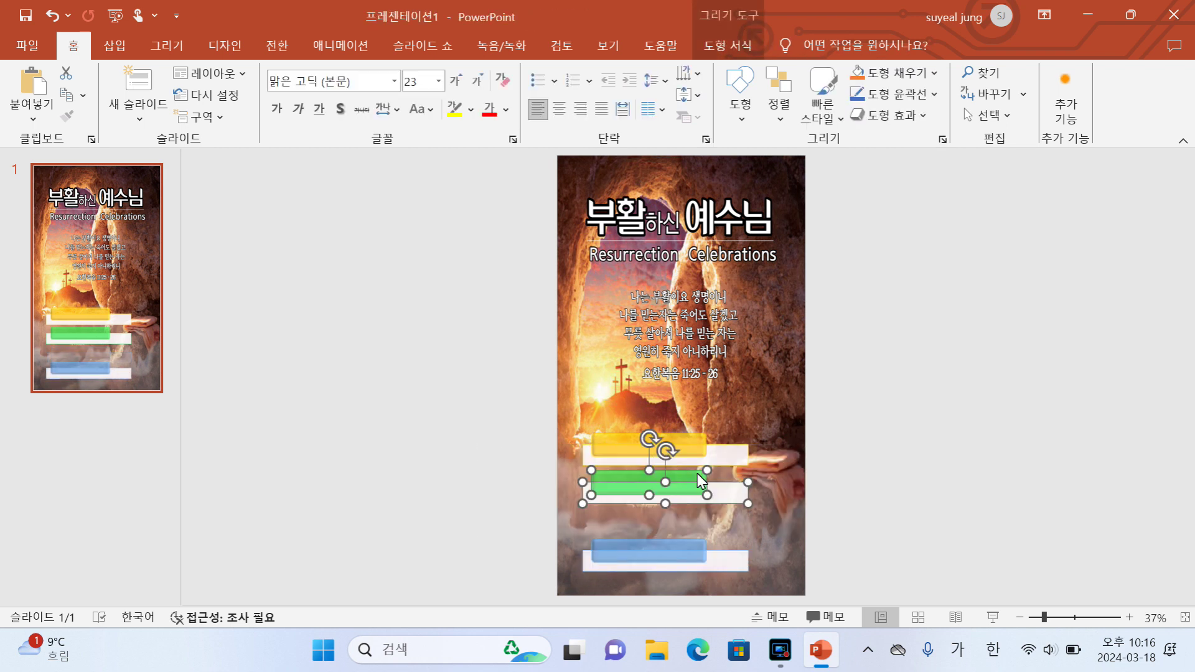
{"action": "mouse_move", "coordinate": [699, 485]}
{"action": "left_mouse_down"}
{"action": "mouse_move", "coordinate": [699, 504]}
{"action": "mouse_move", "coordinate": [693, 495]}
{"action": "left_mouse_up"}
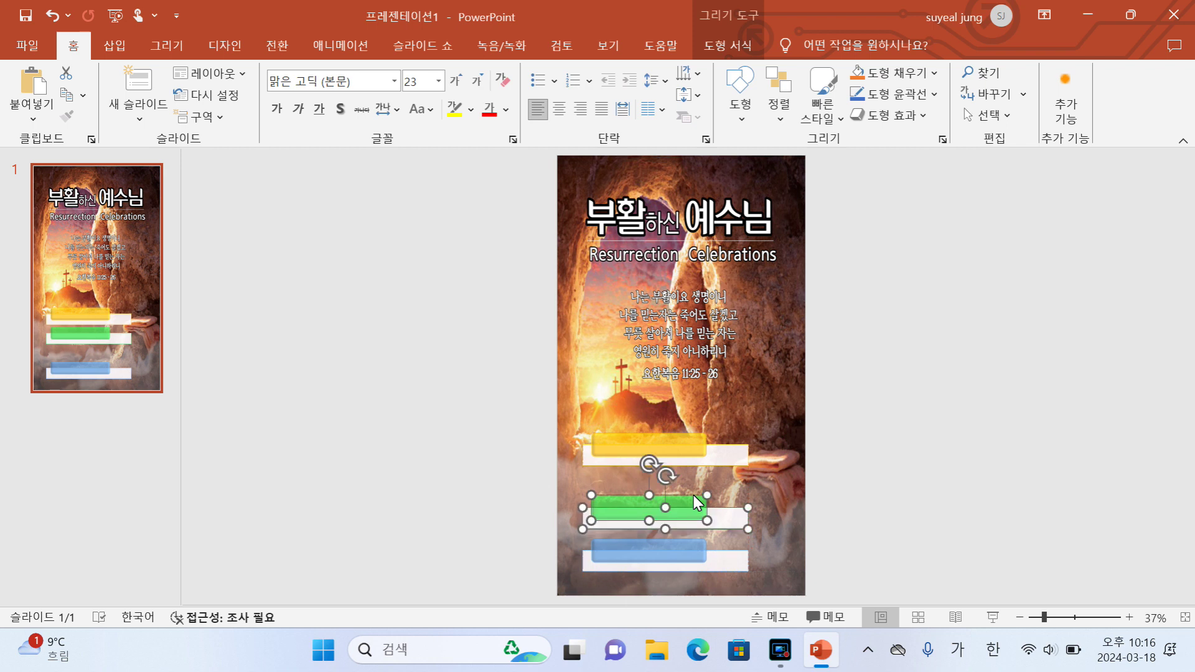
{"action": "left_click", "coordinate": [802, 476]}
Stretch the white box behind the yellow bar slightly downward to make it taller.
{"action": "left_click_drag", "start_coordinate": [899, 490], "coordinate": [507, 406]}
{"action": "left_click", "coordinate": [885, 448]}
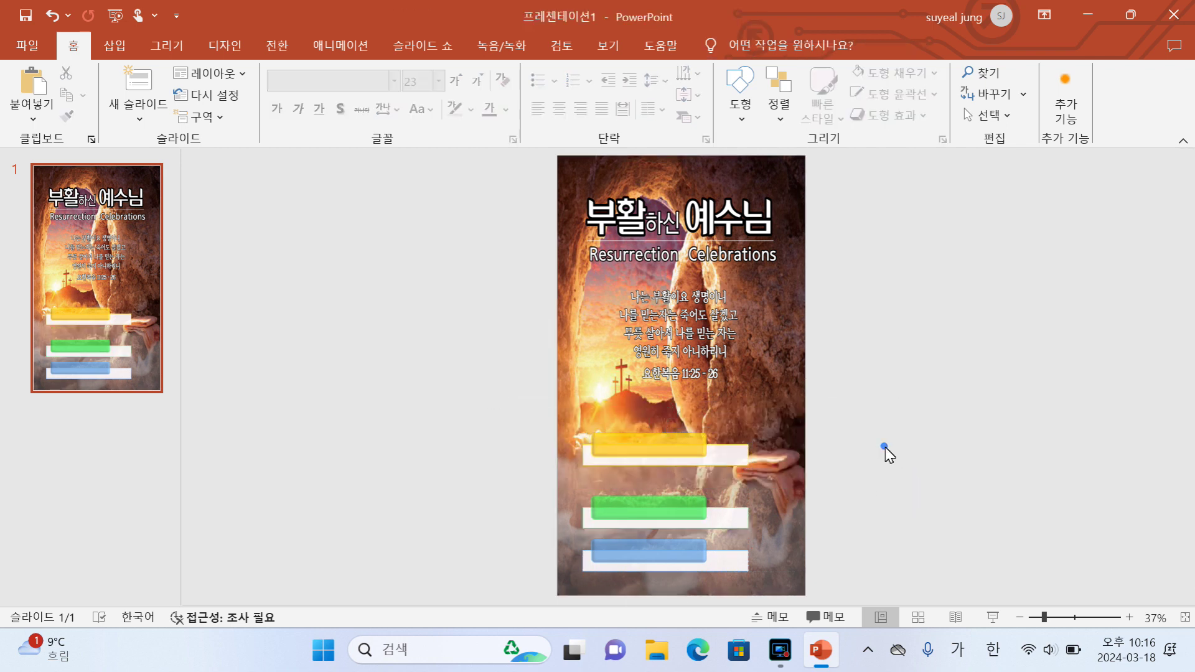
{"action": "left_click", "coordinate": [732, 453]}
{"action": "left_click", "coordinate": [880, 483]}
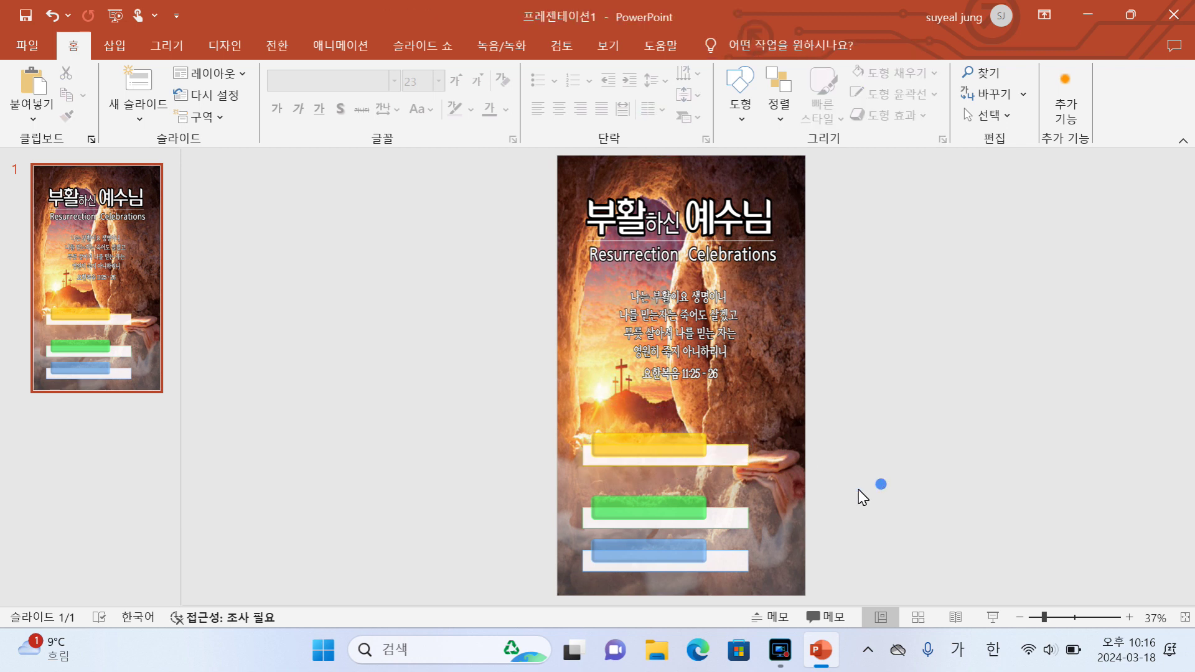
{"action": "left_click", "coordinate": [734, 469]}
{"action": "left_click", "coordinate": [726, 462]}
{"action": "left_click_drag", "start_coordinate": [664, 466], "coordinate": [665, 476]}
Move the green bar together with its white box up, closer to the yellow pair.
{"action": "left_click", "coordinate": [739, 520]}
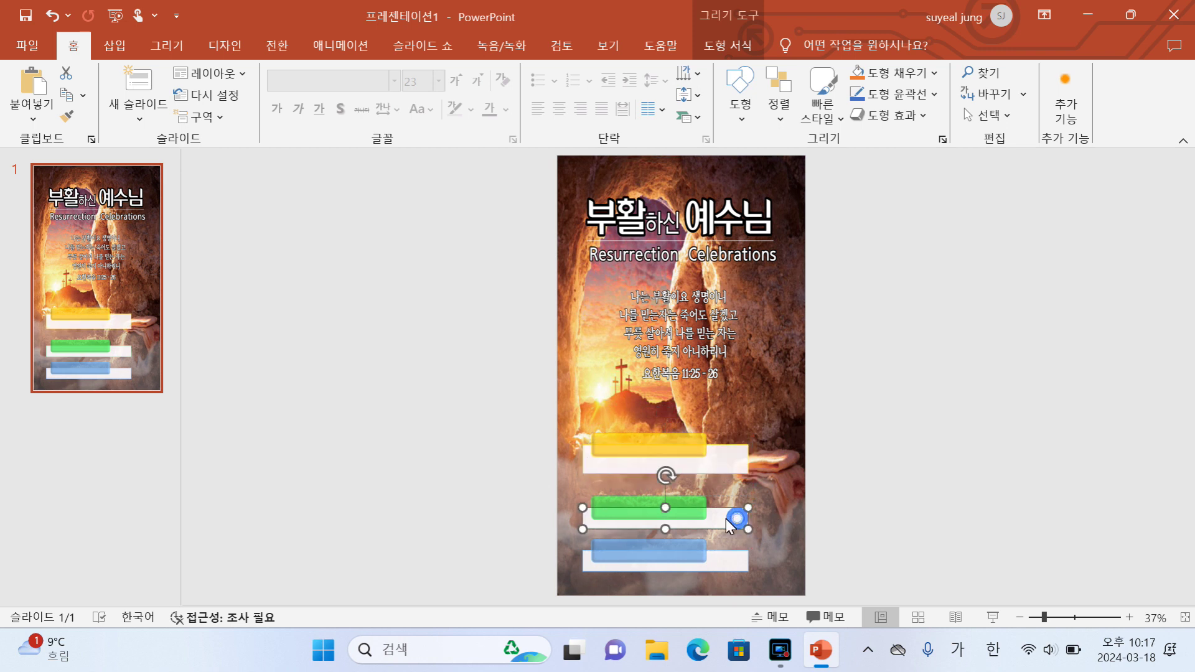
{"action": "left_click_drag", "start_coordinate": [877, 534], "coordinate": [555, 488]}
{"action": "left_click_drag", "start_coordinate": [667, 495], "coordinate": [664, 485]}
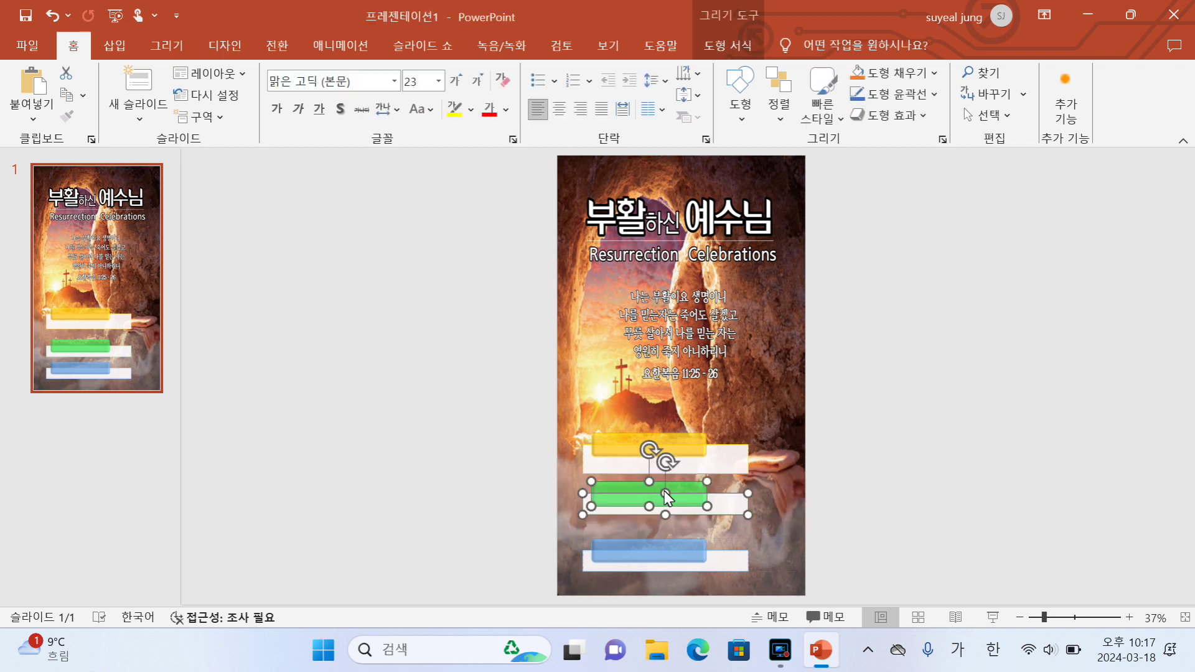
{"action": "left_click", "coordinate": [820, 520]}
Stretch the white boxes behind the green and blue bars downward to make them taller.
{"action": "left_click", "coordinate": [671, 517]}
{"action": "left_click", "coordinate": [677, 511]}
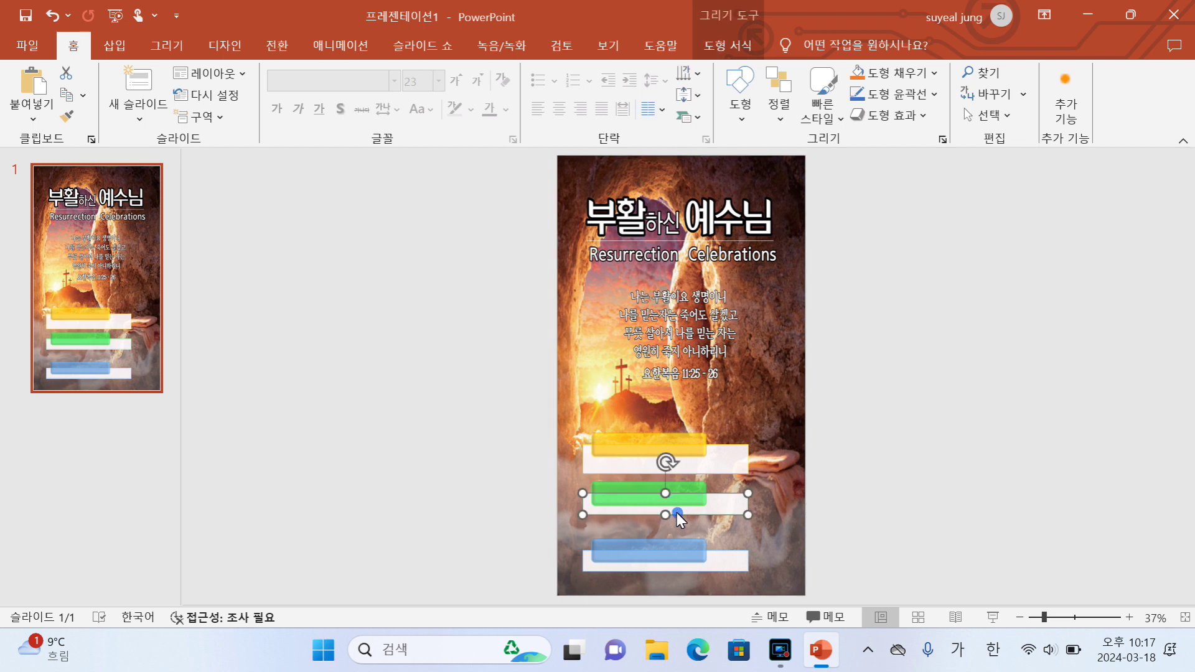
{"action": "left_click_drag", "start_coordinate": [667, 515], "coordinate": [666, 522]}
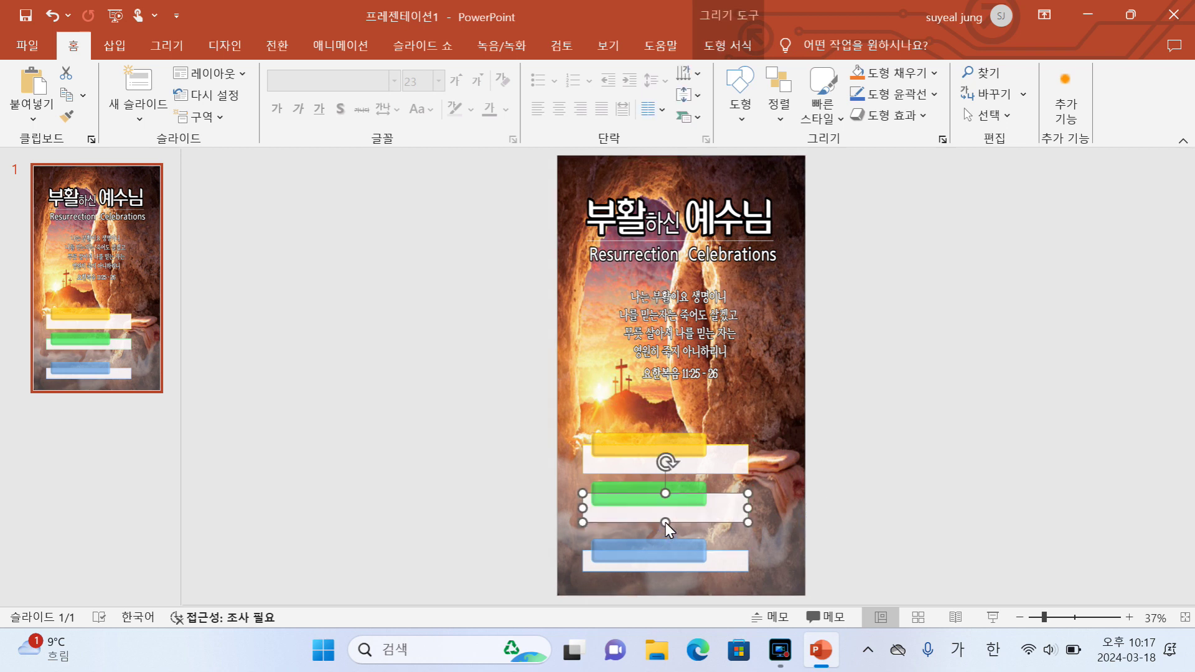
{"action": "left_click", "coordinate": [905, 509]}
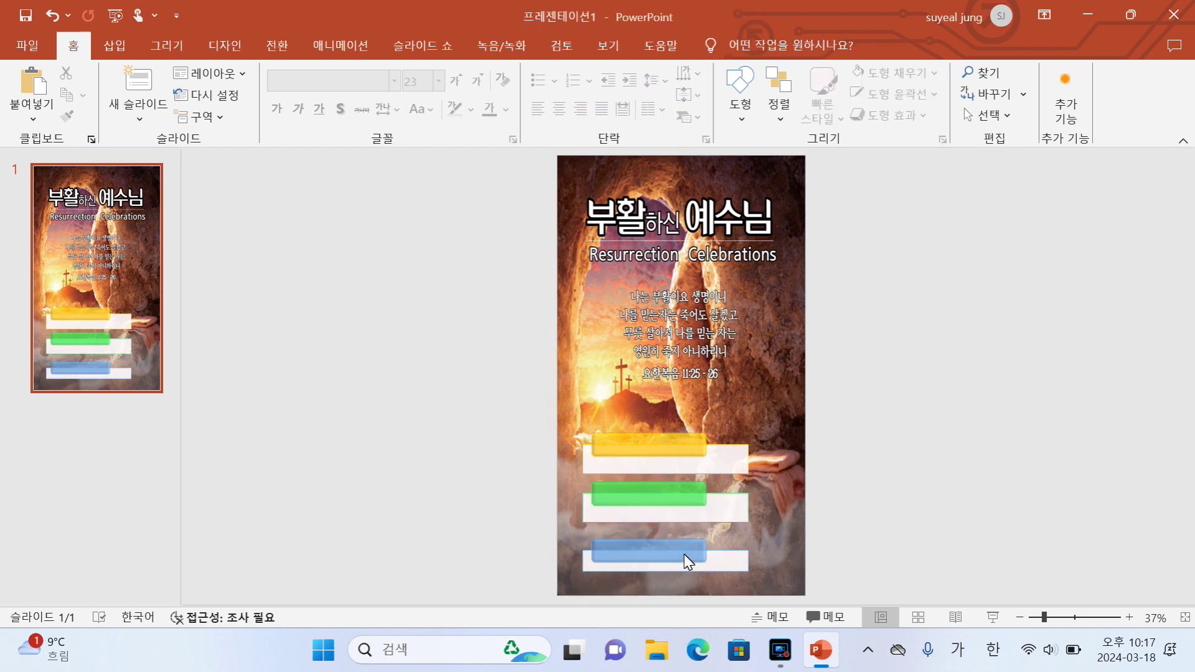
{"action": "left_click", "coordinate": [733, 563]}
{"action": "left_click_drag", "start_coordinate": [665, 571], "coordinate": [665, 586]}
{"action": "left_click", "coordinate": [907, 534]}
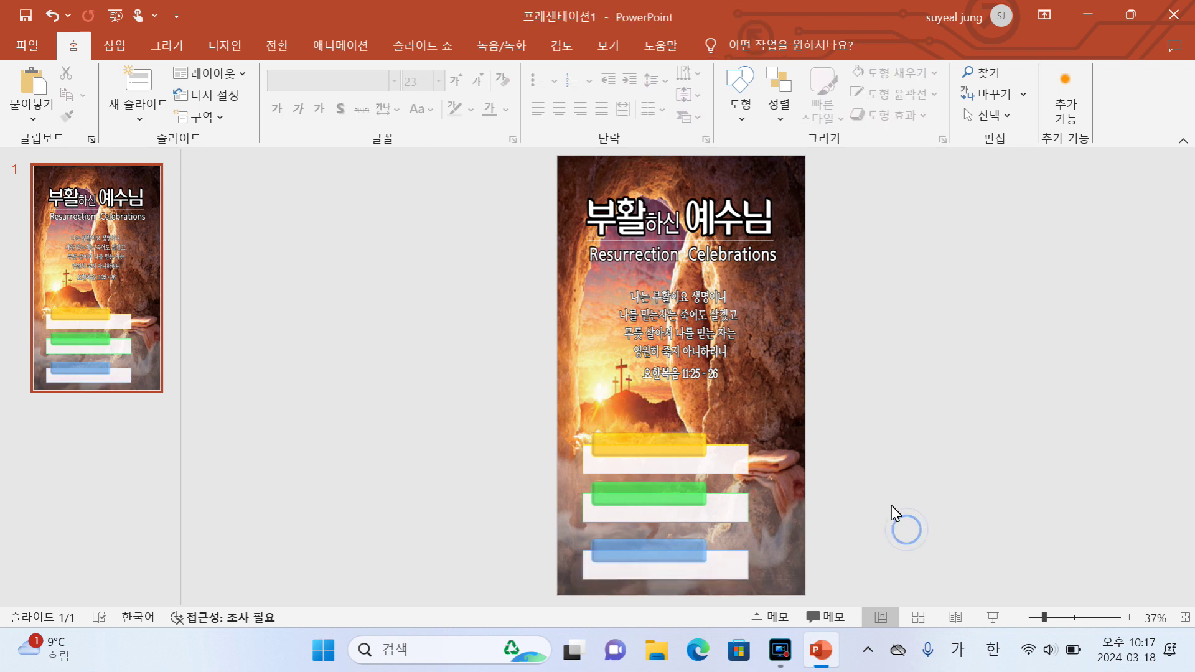
Label the yellow bar 종려주일, the green bar 고난주간새벽기도회 and the blue bar 부활주일.
{"action": "left_click", "coordinate": [690, 447]}
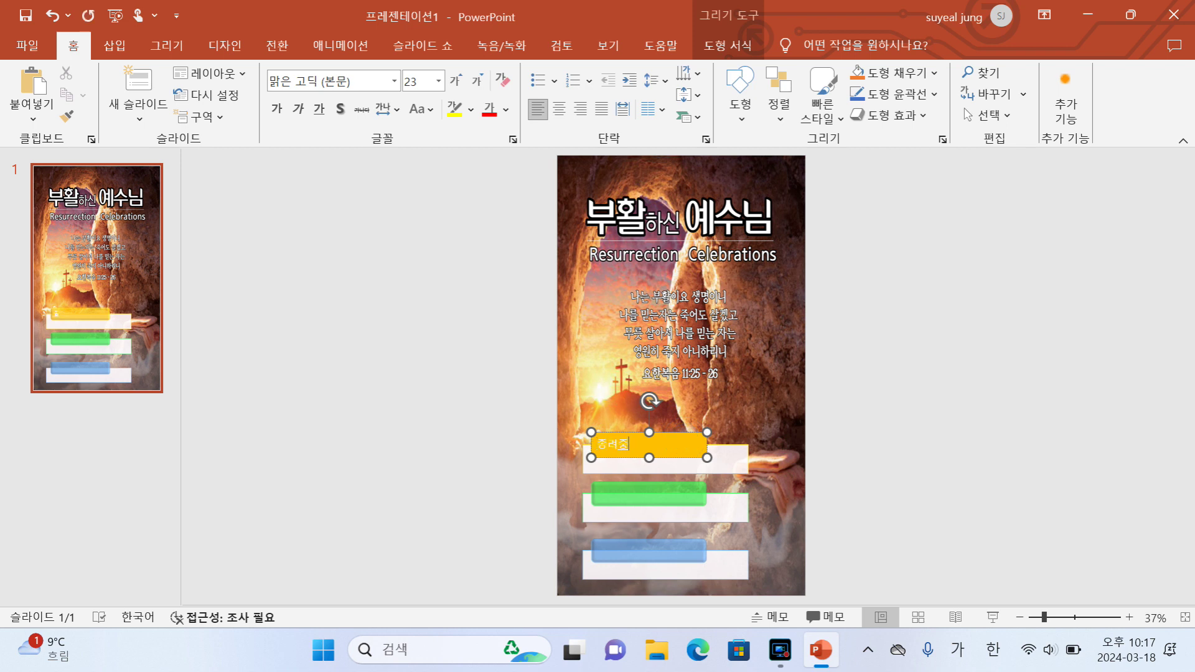
{"action": "left_click", "coordinate": [618, 499]}
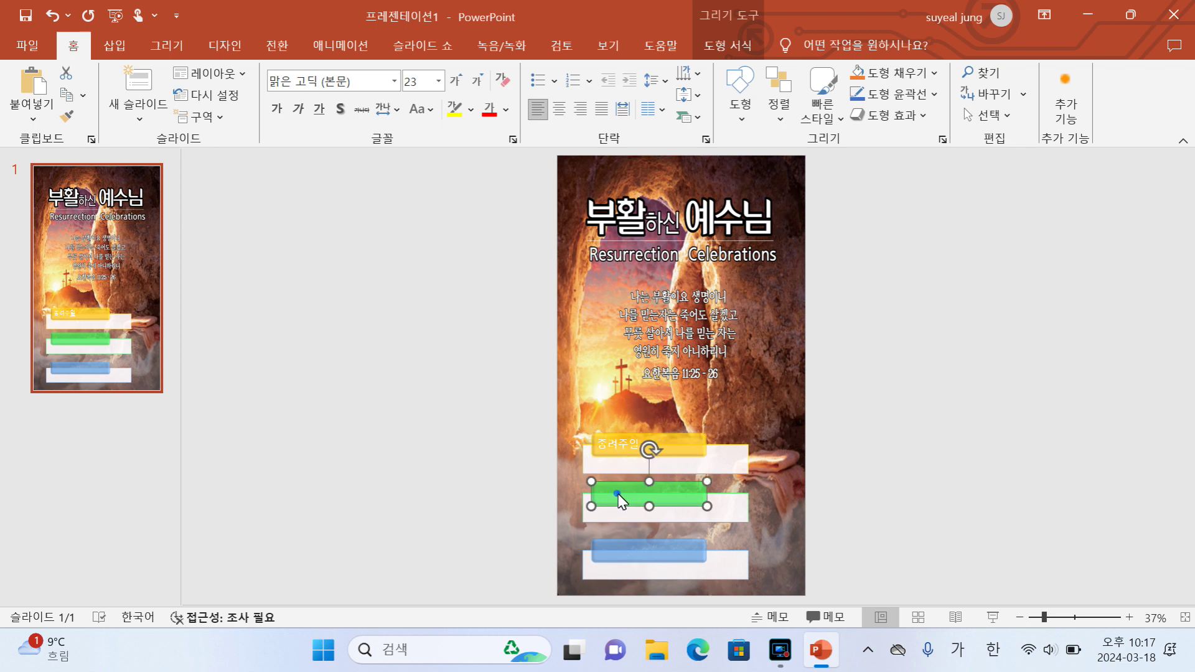
{"action": "type", "text": "고난주간새벽기도회"}
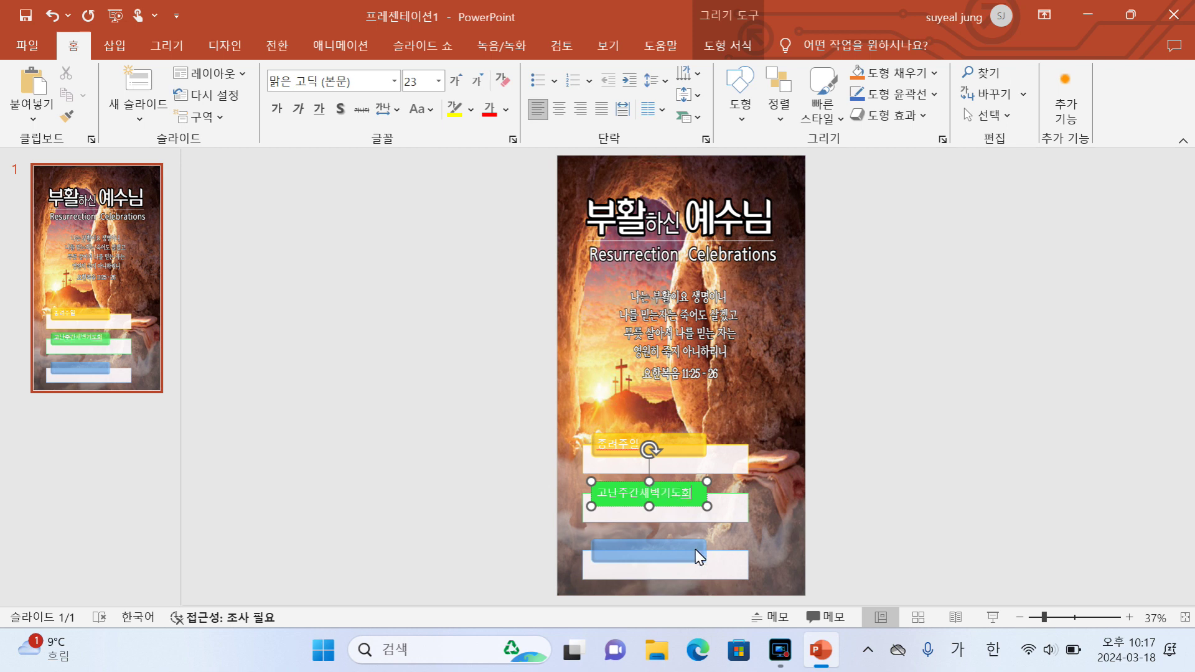
{"action": "left_click", "coordinate": [698, 555]}
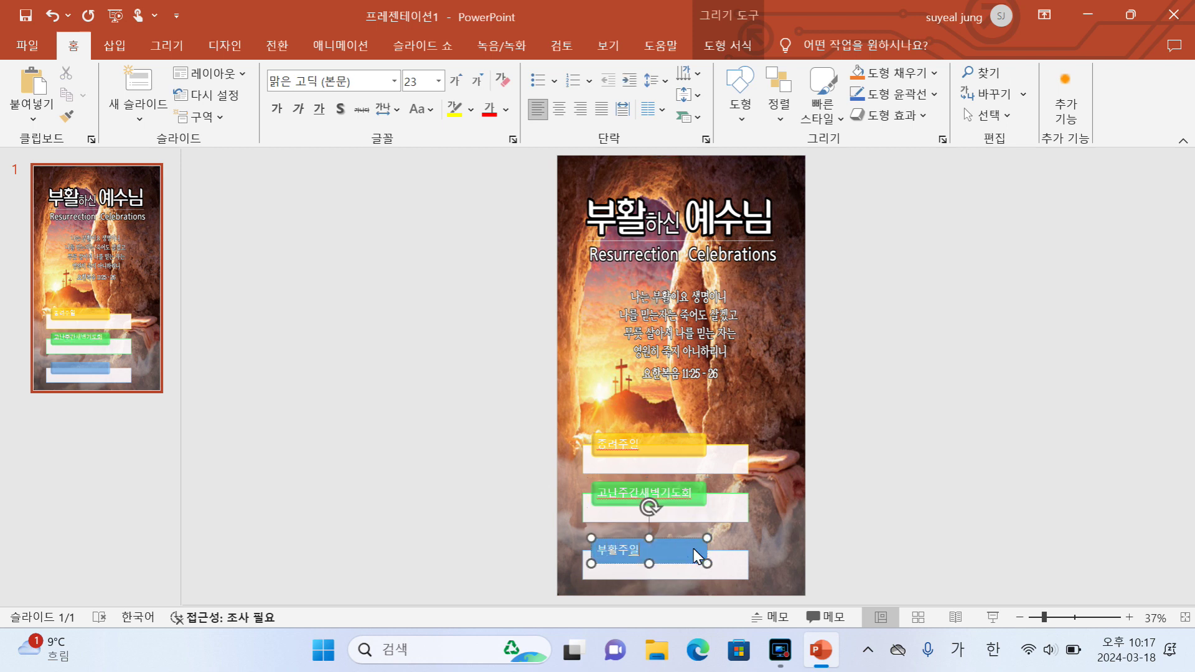
{"action": "left_click", "coordinate": [926, 517]}
Enter the date text "2024년 3월 일" in the white box behind the yellow bar, leaving the day blank.
{"action": "left_click", "coordinate": [708, 466]}
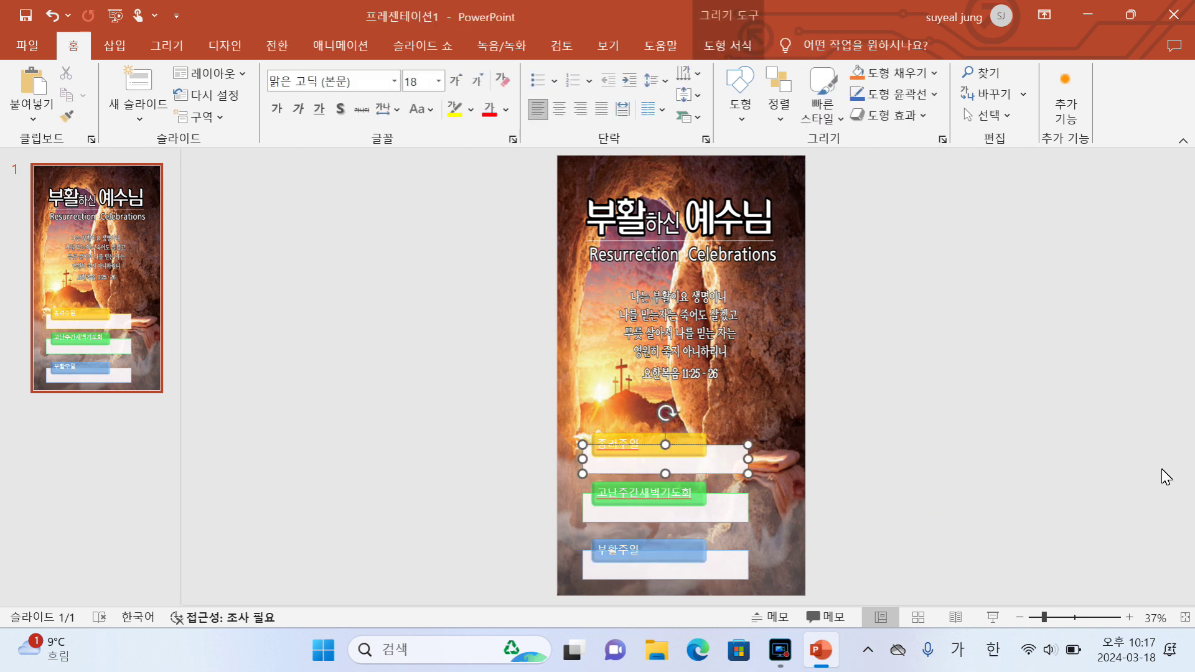
{"action": "type", "text": "2024년 3월 24일"}
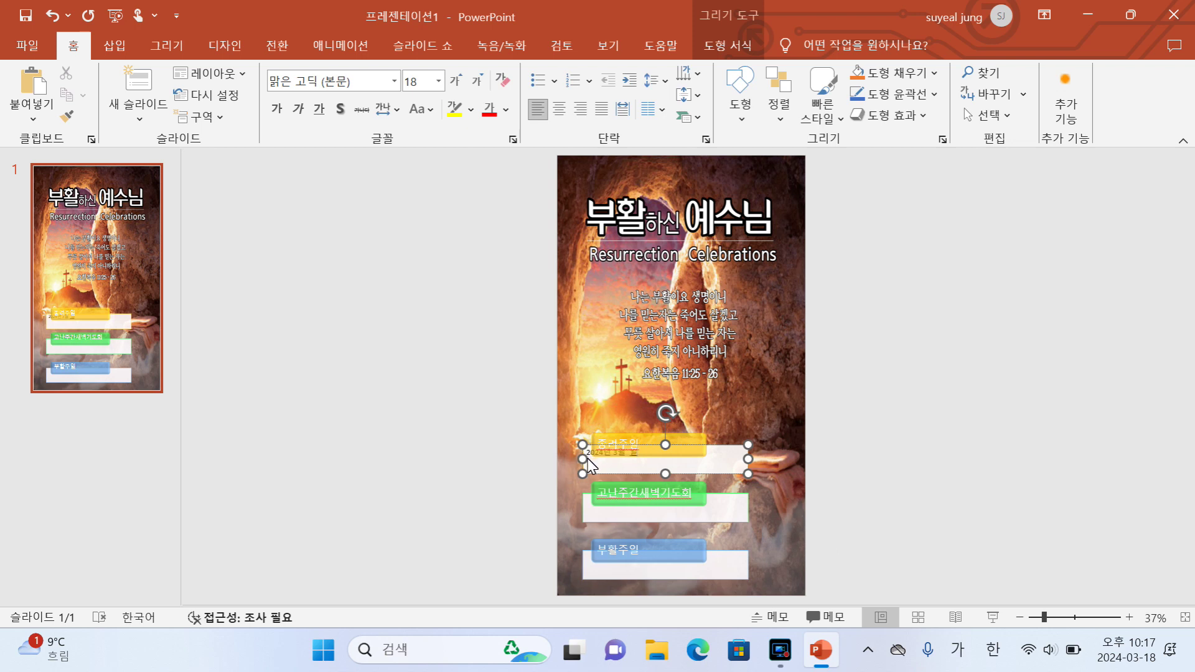
{"action": "left_click", "coordinate": [634, 459]}
{"action": "left_click", "coordinate": [629, 466]}
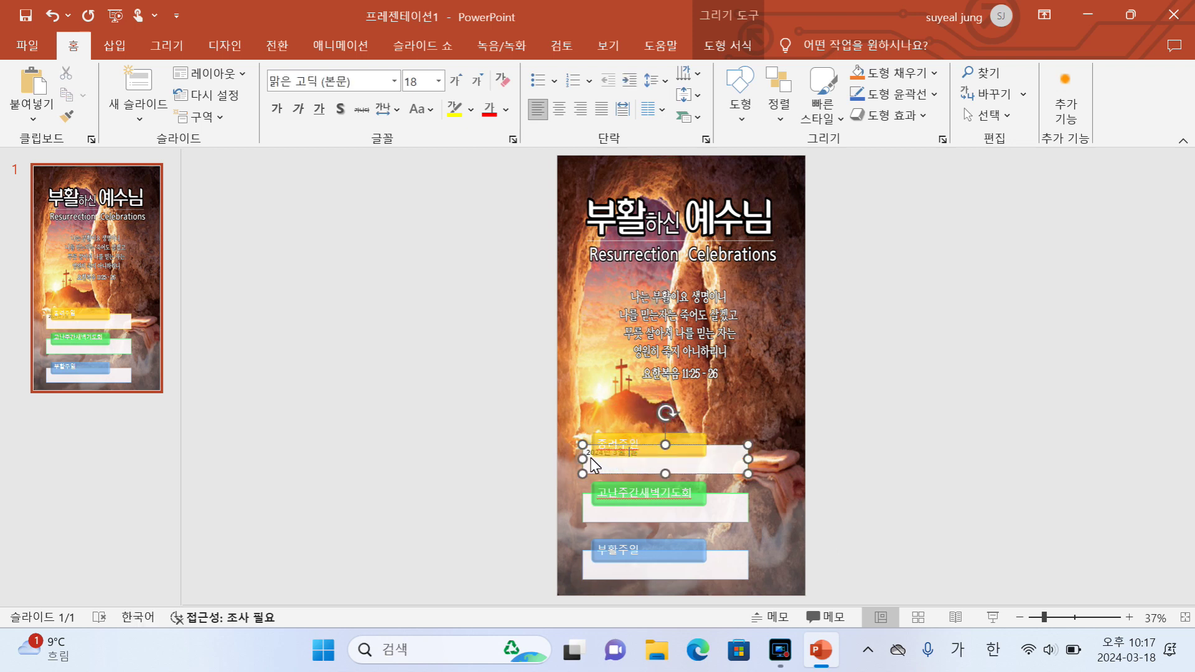
{"action": "left_click", "coordinate": [592, 464]}
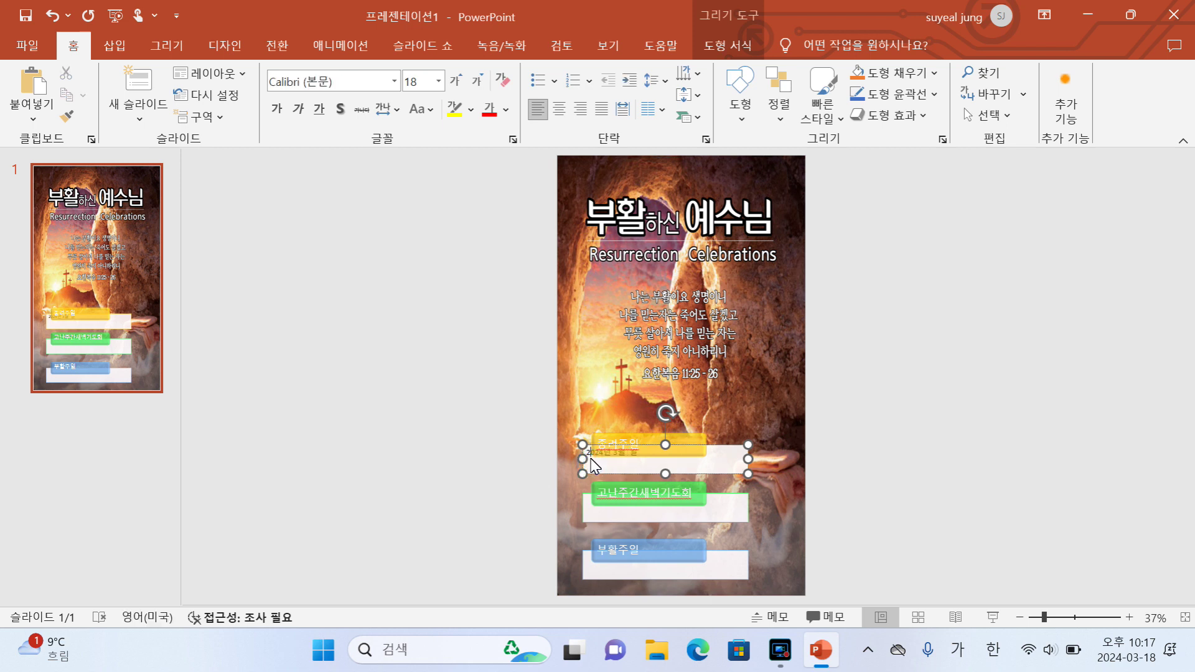
Enlarge the date text in the white box to 40 pt and align it to the bottom of the box.
{"action": "left_click_drag", "start_coordinate": [592, 460], "coordinate": [739, 468]}
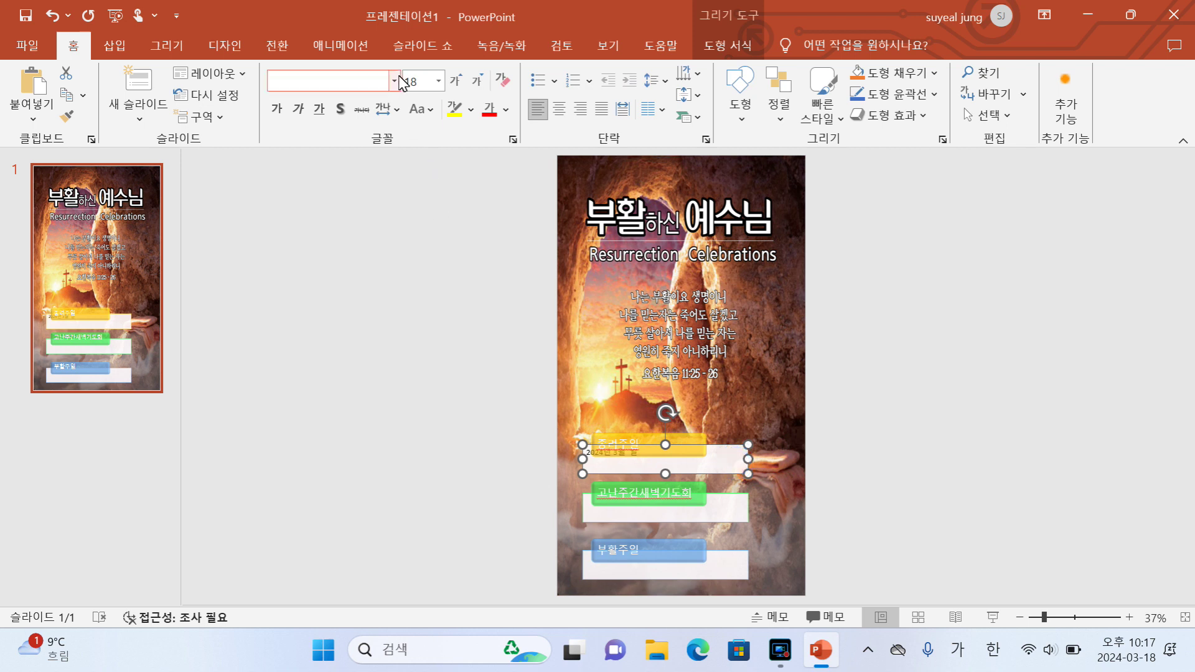
{"action": "left_click", "coordinate": [454, 82]}
{"action": "left_click", "coordinate": [453, 81]}
{"action": "left_click", "coordinate": [454, 82]}
{"action": "left_click", "coordinate": [454, 82]}
{"action": "left_click", "coordinate": [454, 81]}
{"action": "left_click", "coordinate": [454, 81]}
{"action": "left_click", "coordinate": [454, 82]}
{"action": "left_click", "coordinate": [477, 82]}
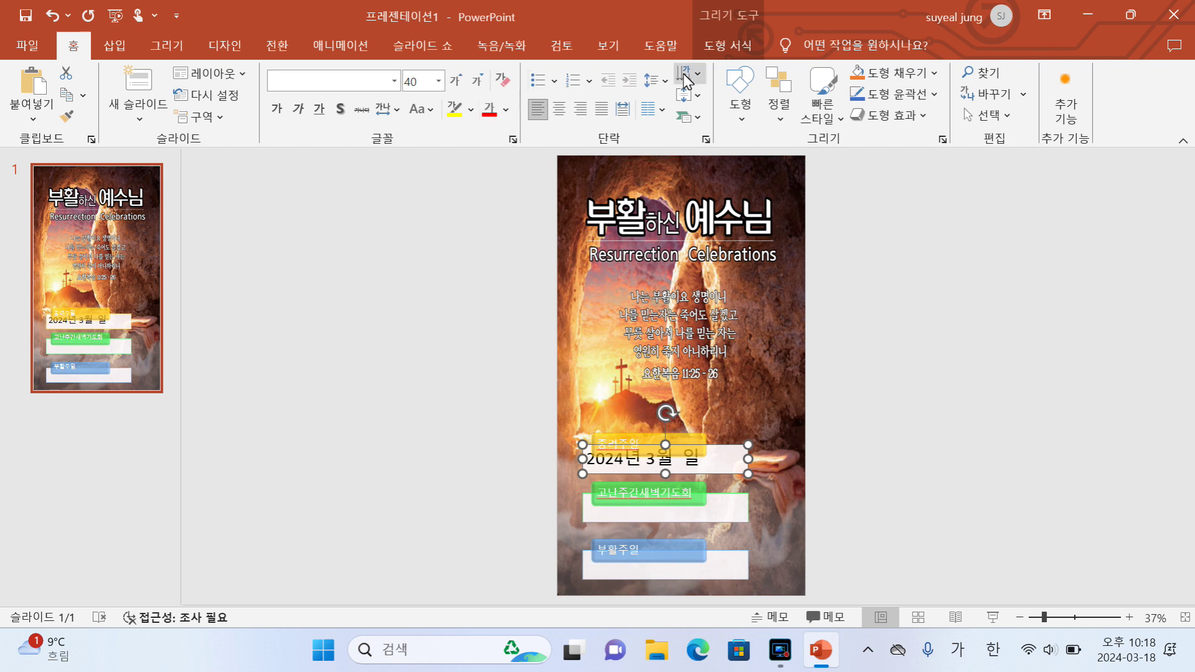
{"action": "left_click", "coordinate": [691, 95]}
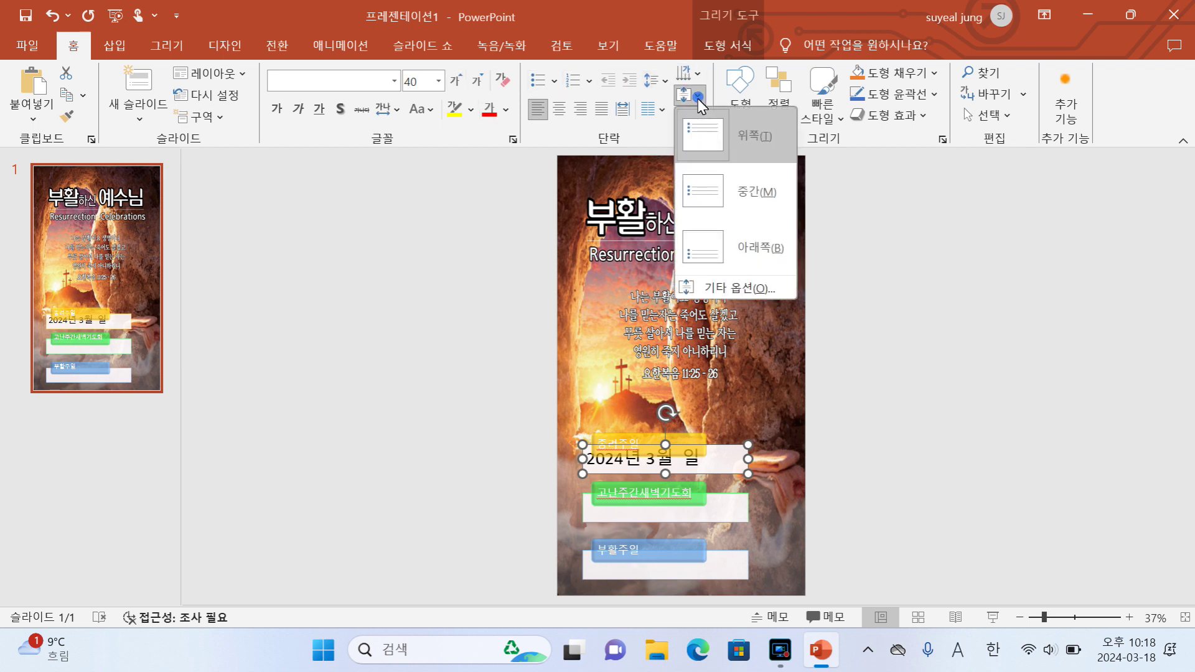
{"action": "left_click", "coordinate": [748, 272]}
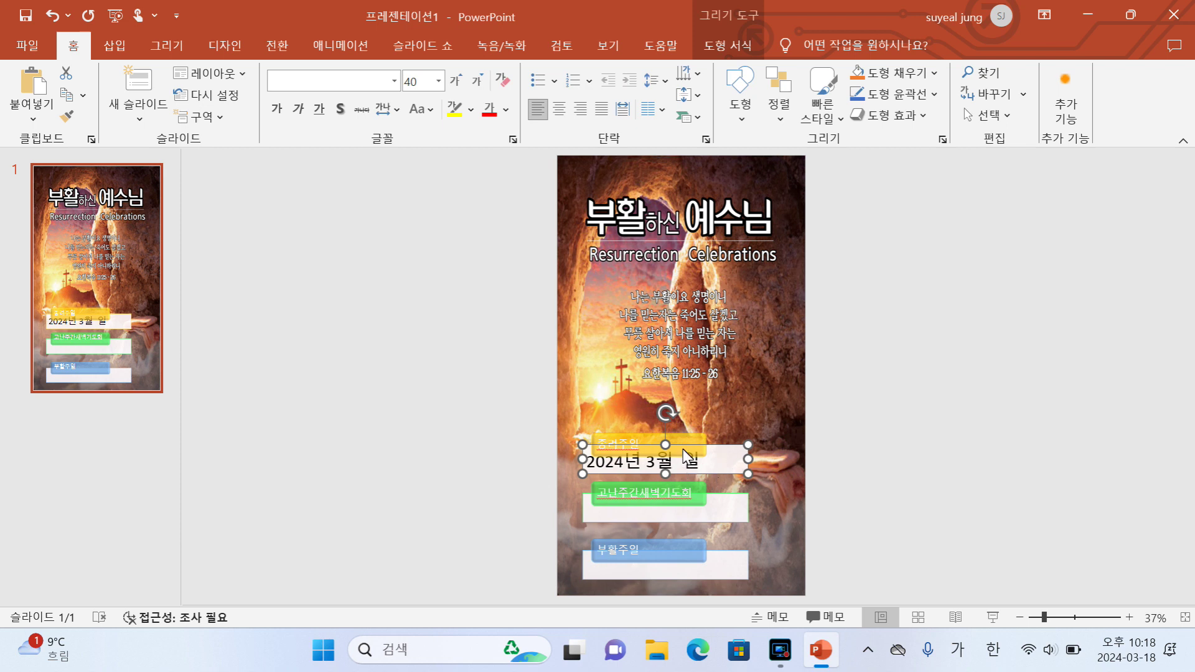
Nudge the yellow 종려주일 bar slightly upward so it clears the date text in the white box.
{"action": "left_click", "coordinate": [688, 446]}
{"action": "key", "text": "Up"}
{"action": "key", "text": "Up"}
{"action": "key", "text": "Up"}
{"action": "key", "text": "Up"}
{"action": "key", "text": "Up"}
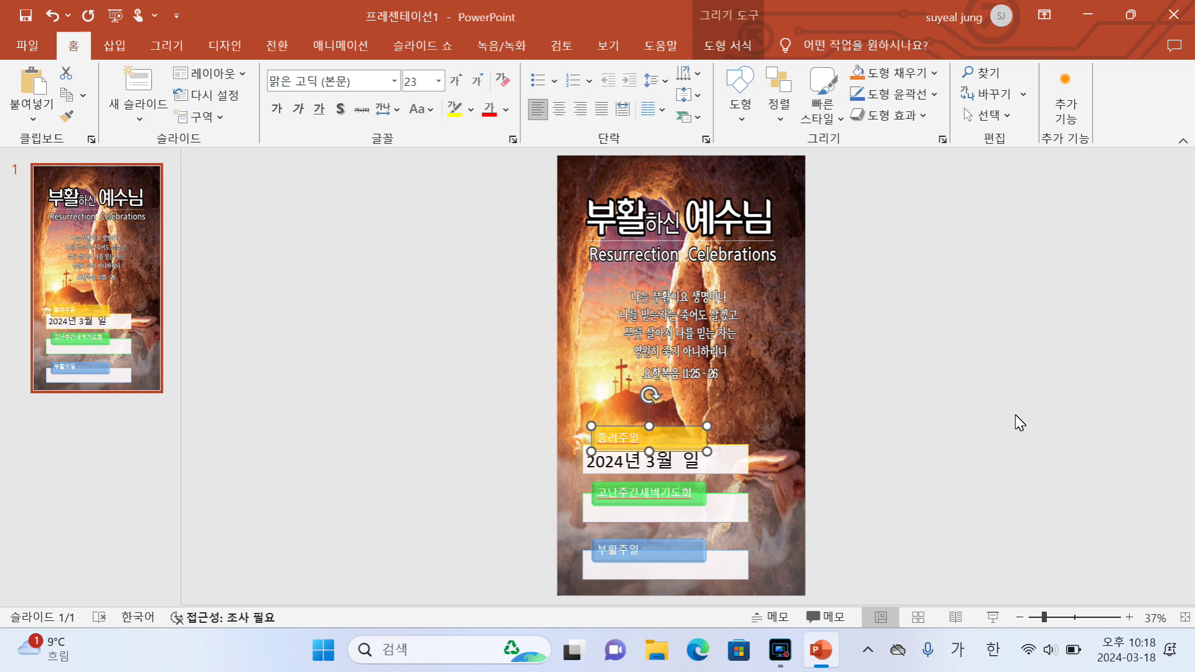
{"action": "left_click", "coordinate": [1015, 435]}
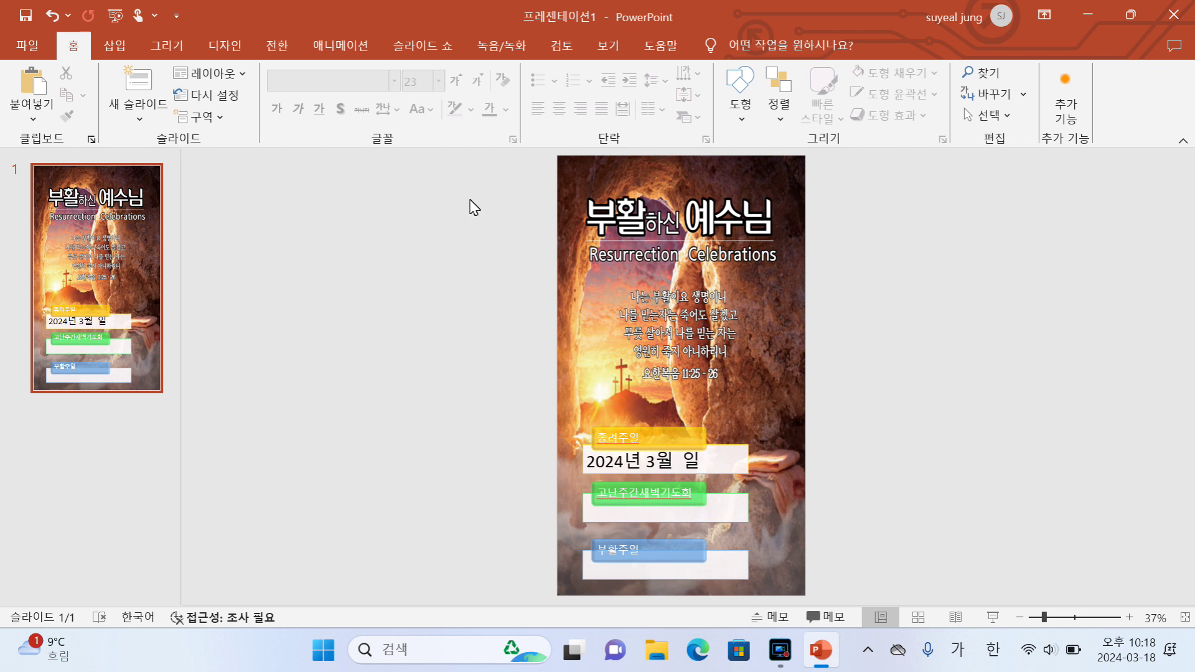
Start saving the presentation and choose the desktop (바탕 화면) as the destination folder.
{"action": "left_click", "coordinate": [25, 45]}
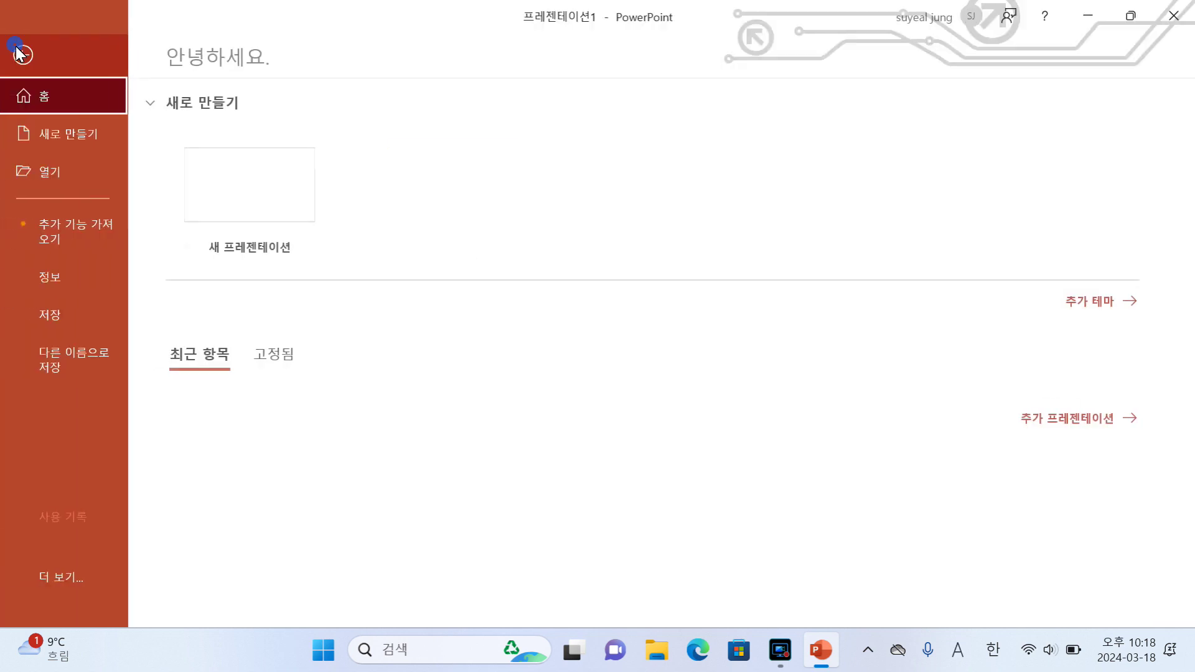
{"action": "left_click", "coordinate": [55, 316]}
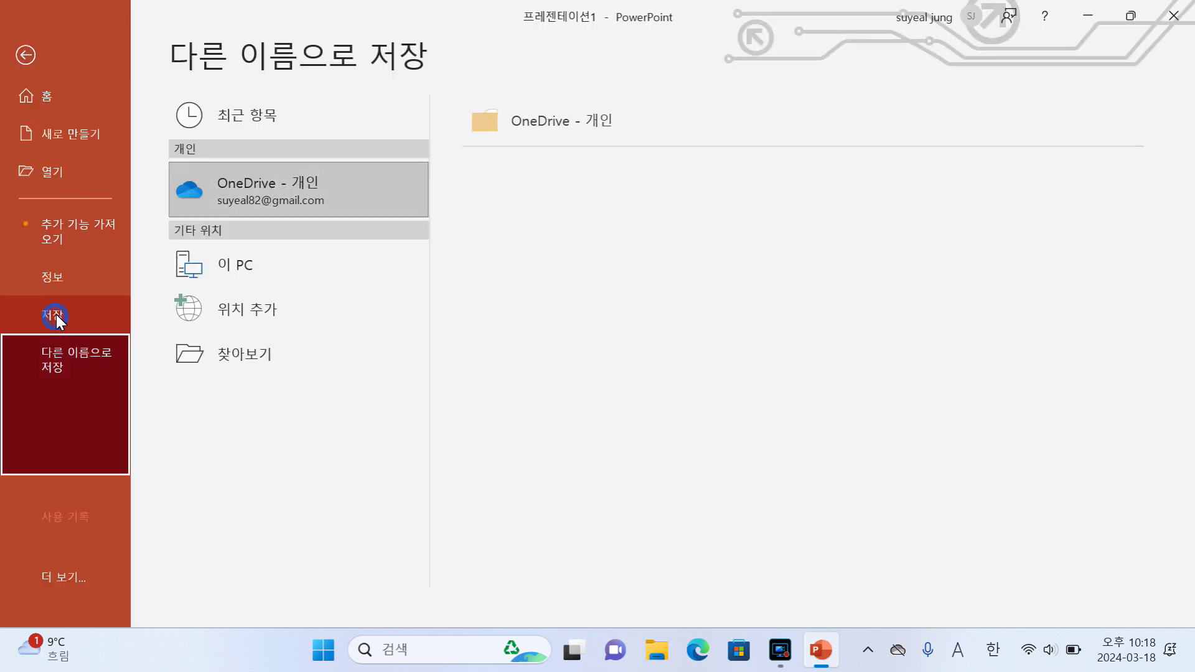
{"action": "left_click", "coordinate": [215, 358]}
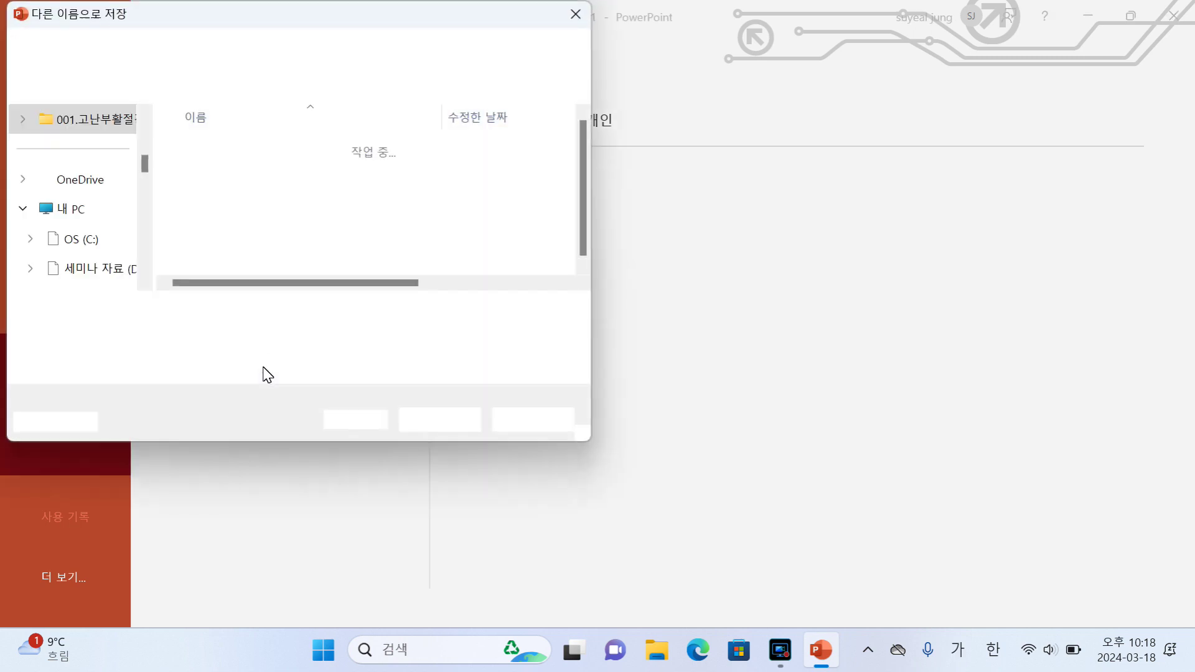
{"action": "left_click", "coordinate": [73, 204]}
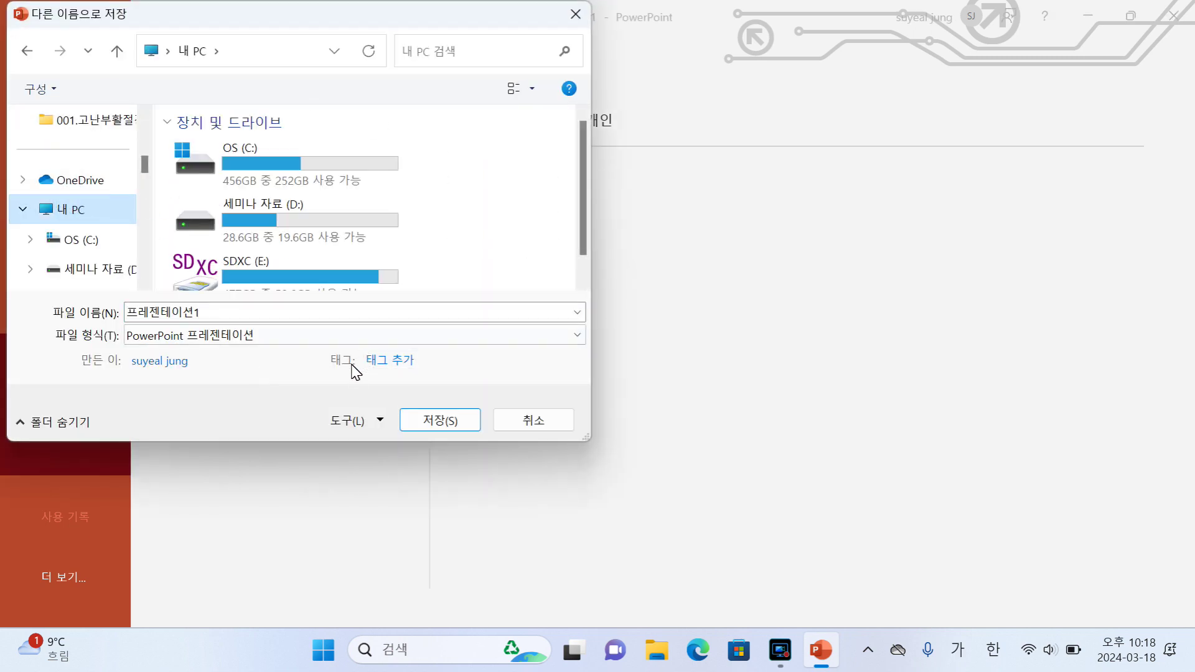
{"action": "left_click_drag", "start_coordinate": [147, 170], "coordinate": [149, 112]}
{"action": "left_click", "coordinate": [89, 216]}
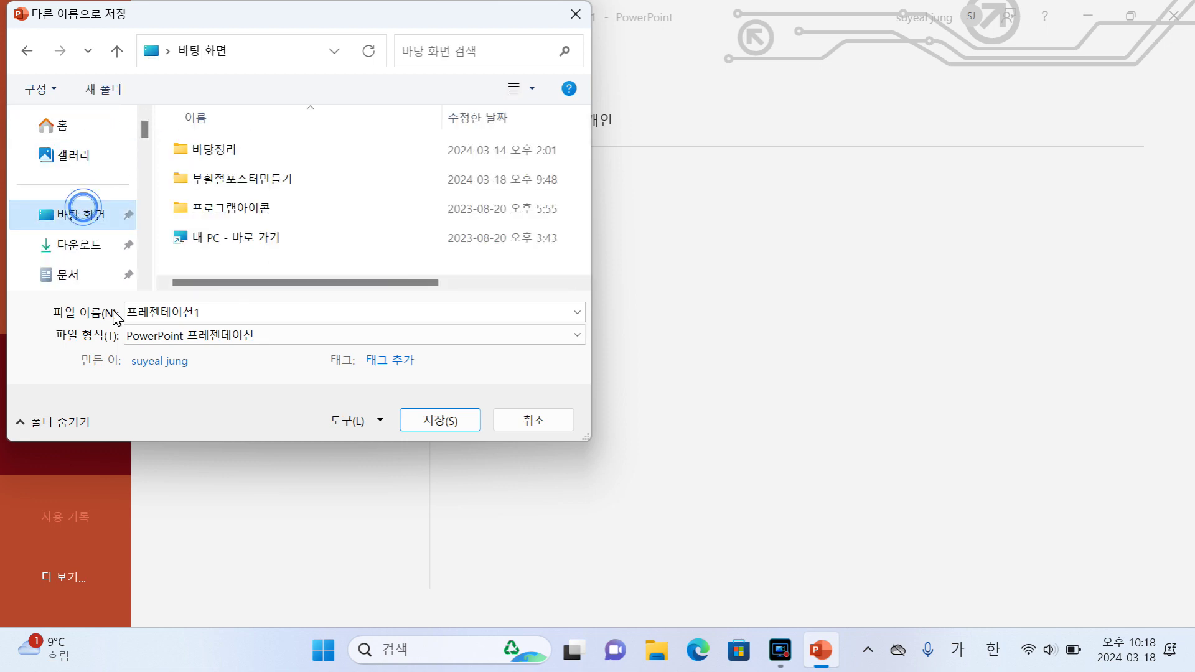
Replace the proposed file name with 부활절포스터.
{"action": "left_click", "coordinate": [270, 316]}
{"action": "key", "text": "BackSpace"}
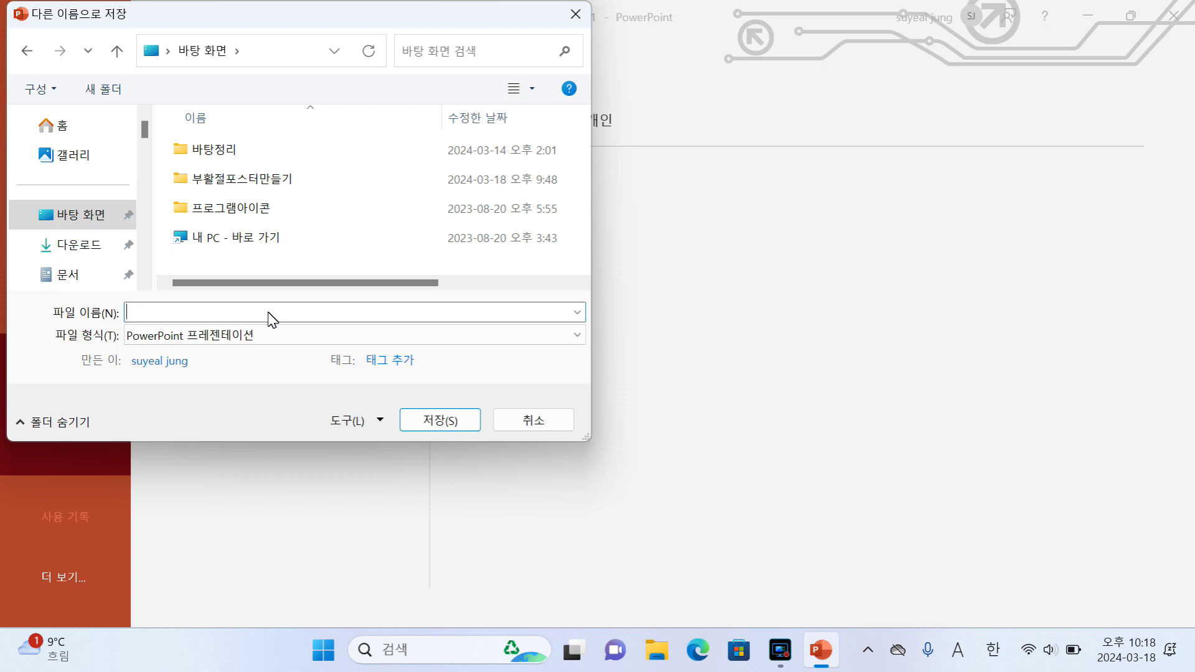
{"action": "type", "text": "부활절포스터"}
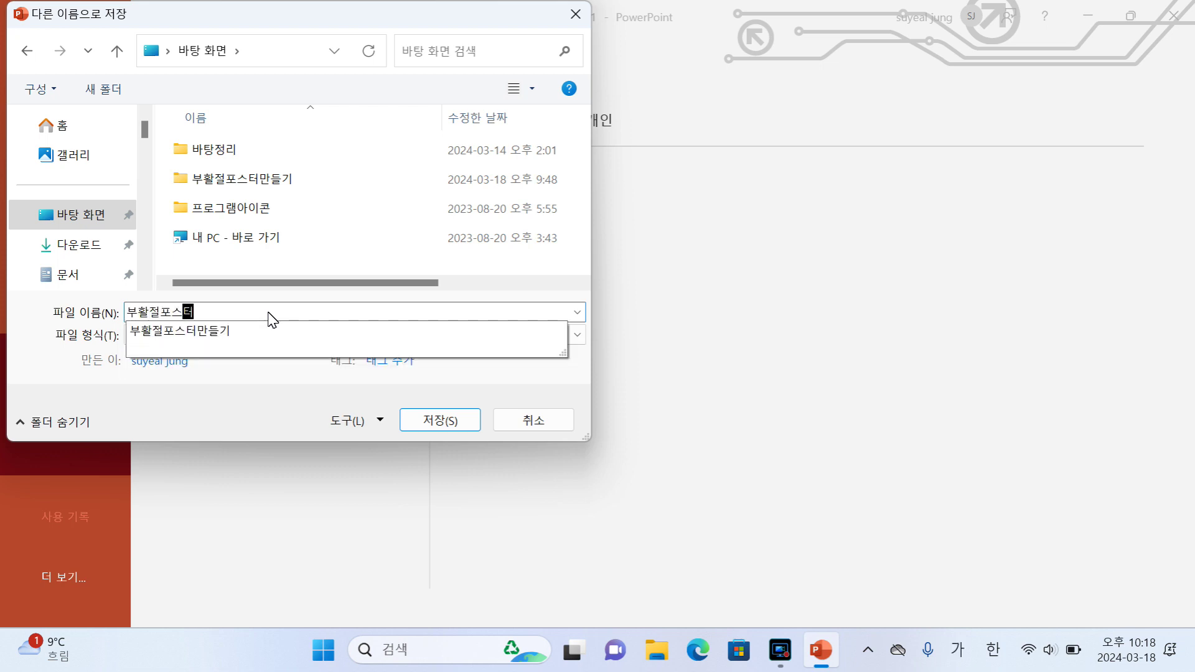
{"action": "left_click", "coordinate": [250, 382]}
Set the file type to PNG 형식 and export only the current slide.
{"action": "left_click", "coordinate": [234, 336]}
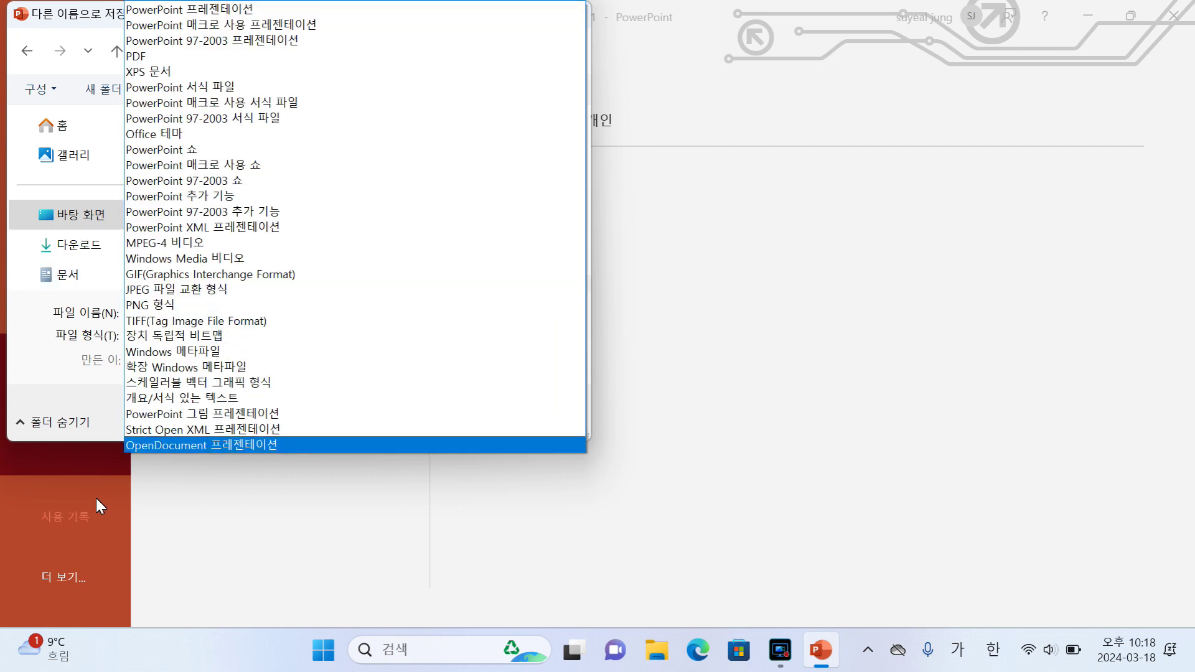
{"action": "left_click", "coordinate": [99, 402]}
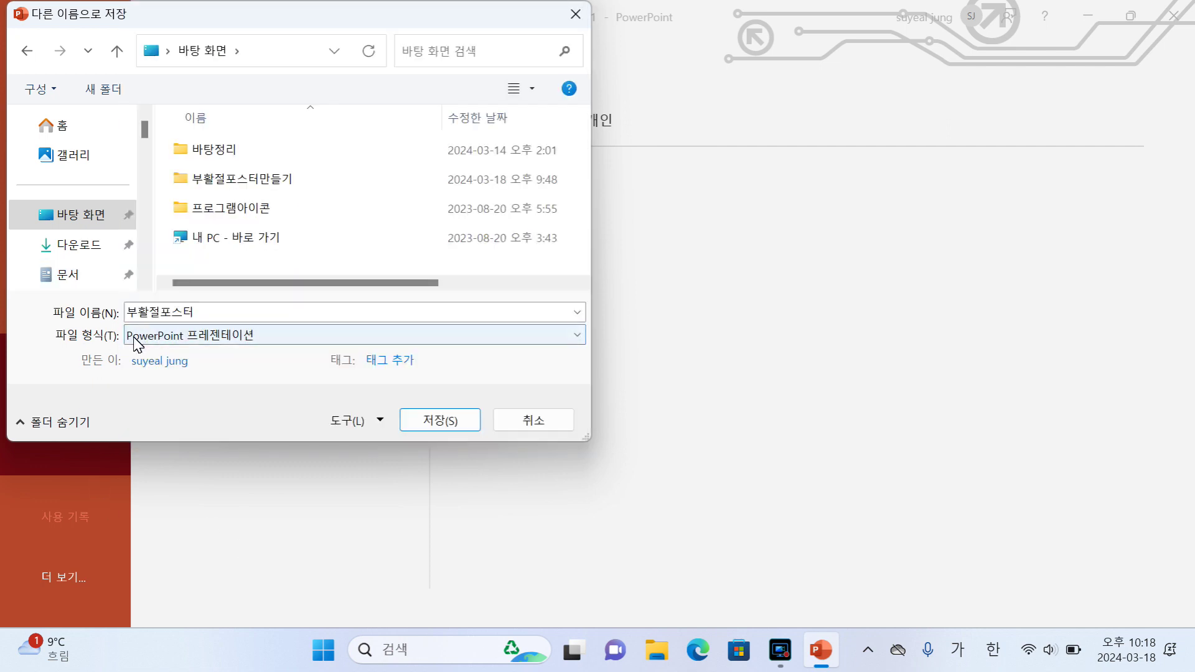
{"action": "left_click", "coordinate": [190, 343]}
{"action": "left_click", "coordinate": [181, 308]}
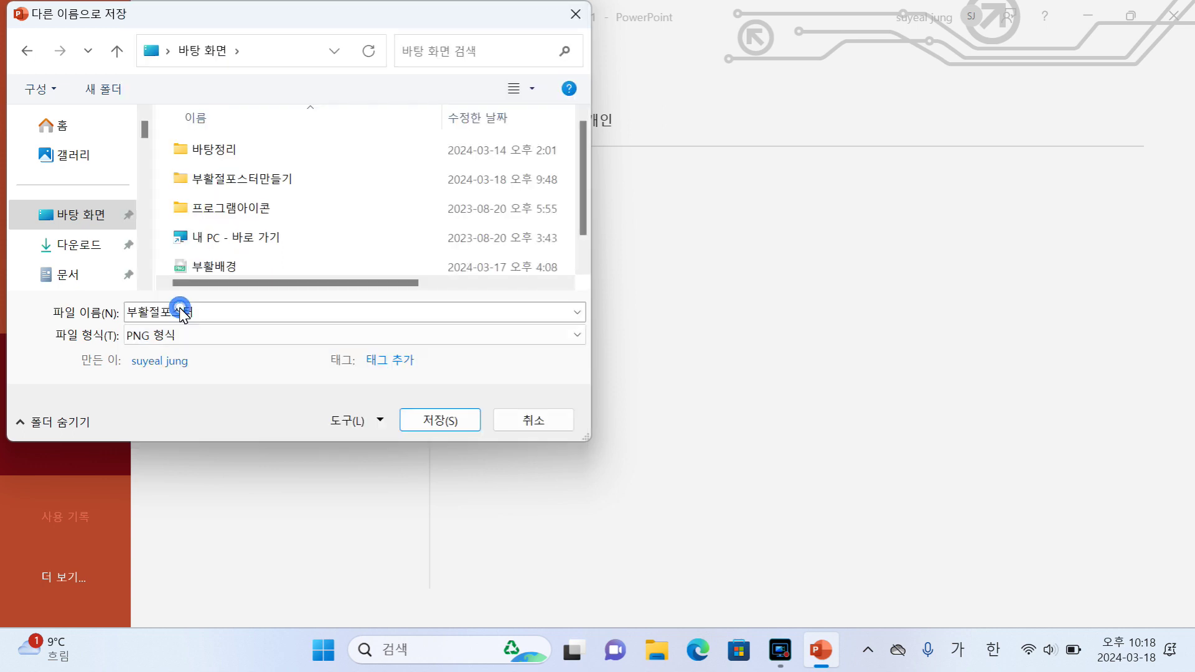
{"action": "left_click", "coordinate": [441, 421]}
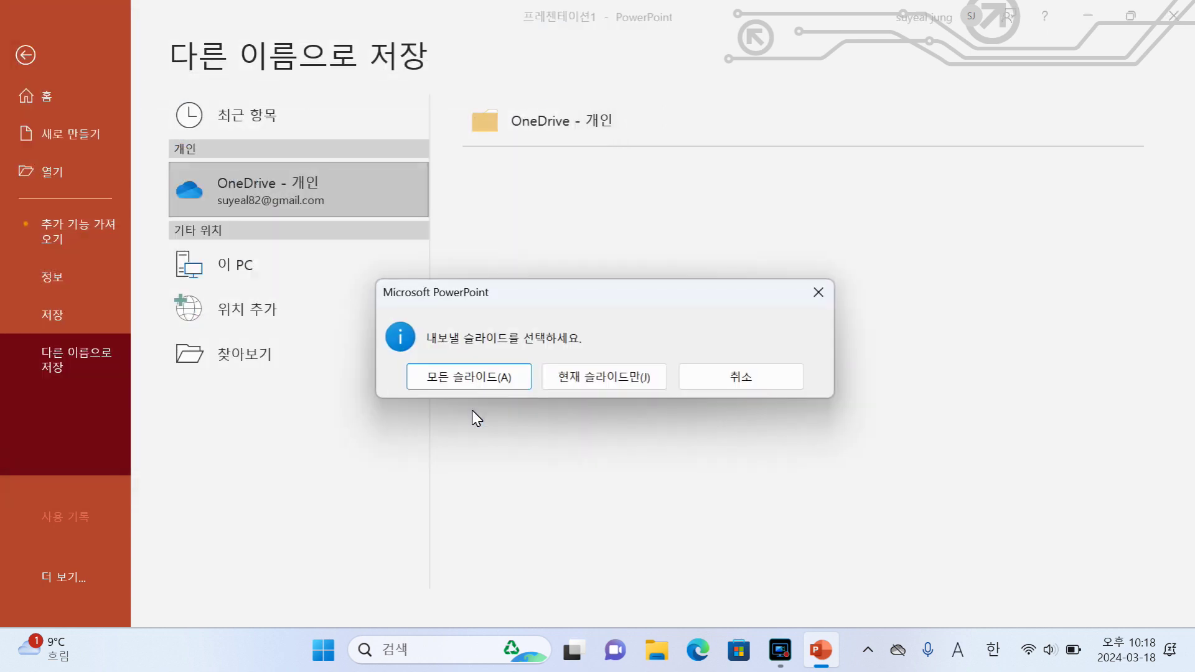
{"action": "left_click", "coordinate": [645, 380]}
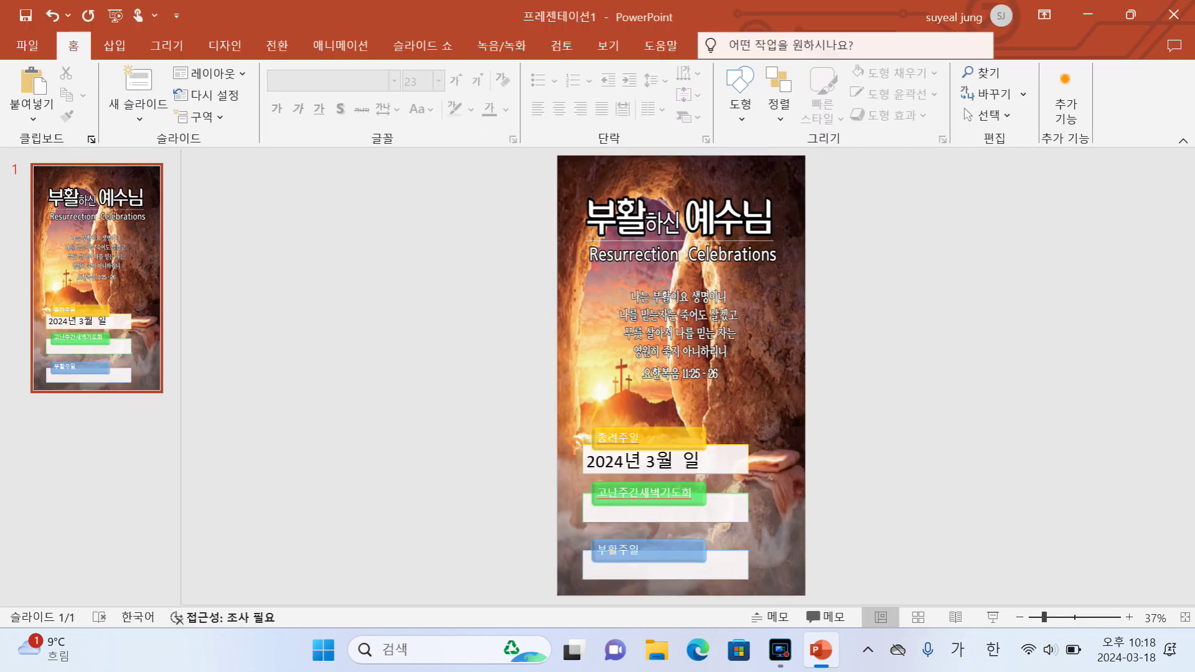
Switch to the Windows desktop, move the 부활절포스터 image below 포스터배경, and open it to check the exported poster before closing the viewer.
{"action": "left_click", "coordinate": [1131, 14]}
{"action": "left_click", "coordinate": [1098, 17]}
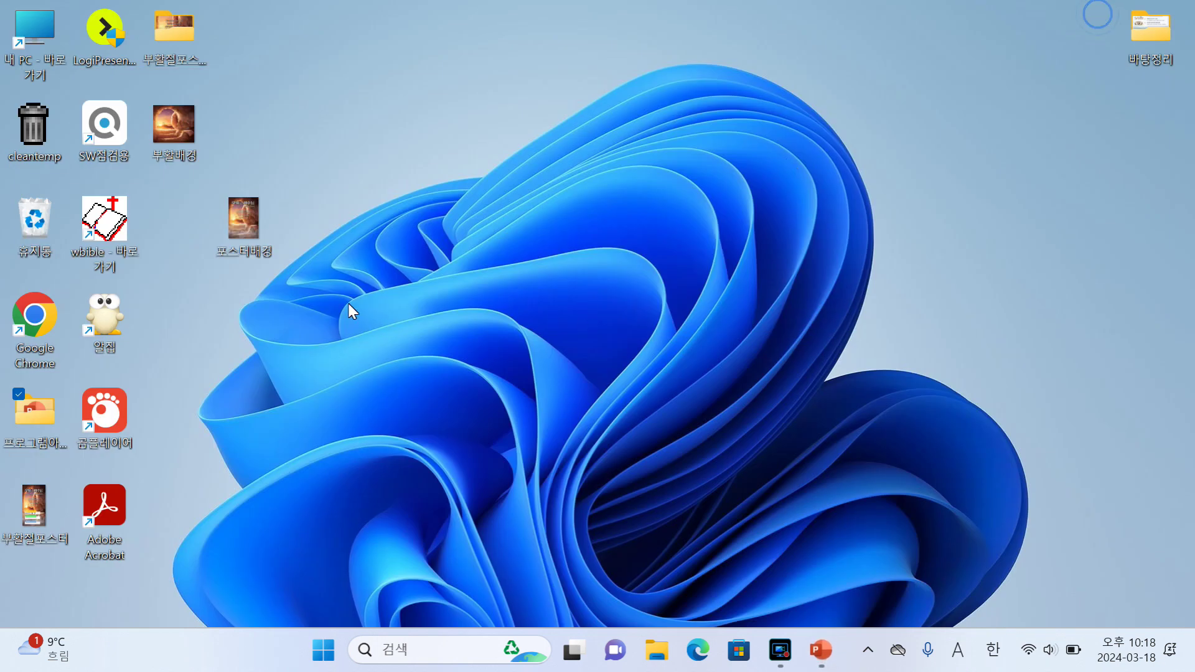
{"action": "left_click_drag", "start_coordinate": [253, 361], "coordinate": [267, 356]}
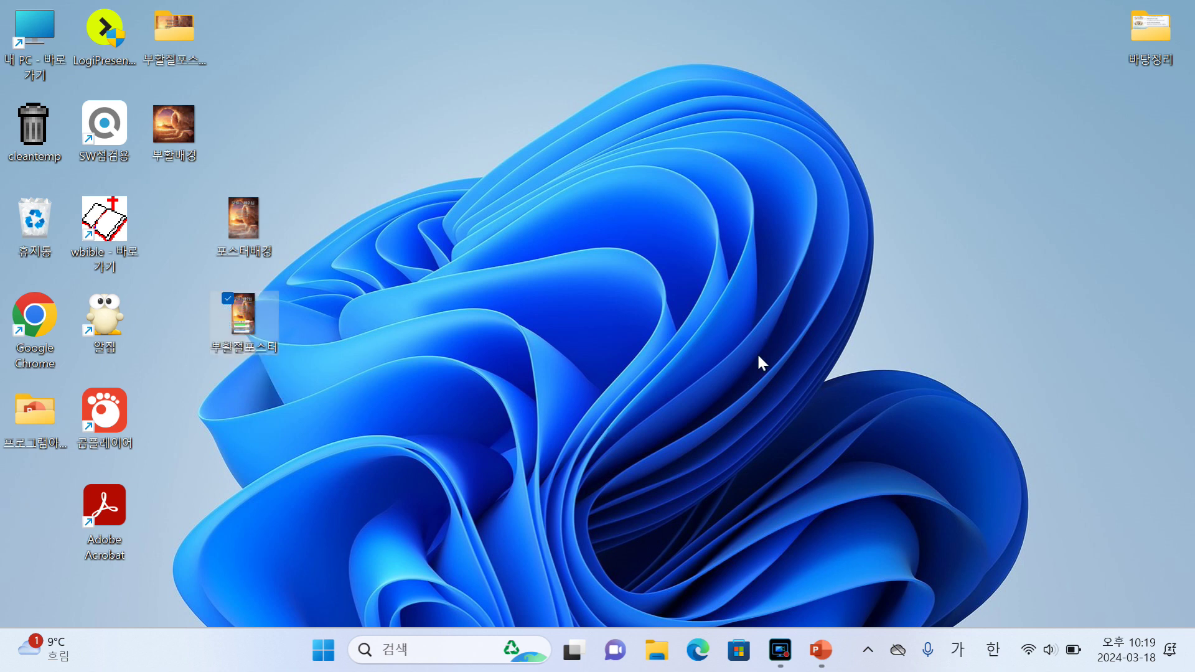
{"action": "key", "text": "Return"}
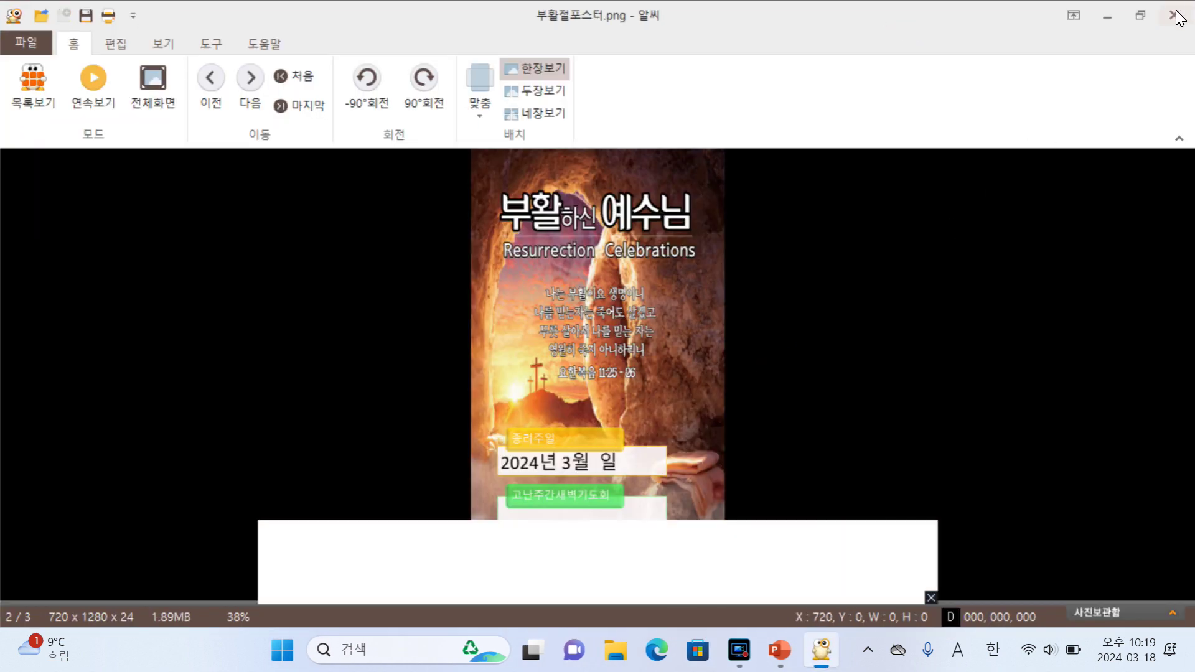
{"action": "left_click", "coordinate": [1176, 15]}
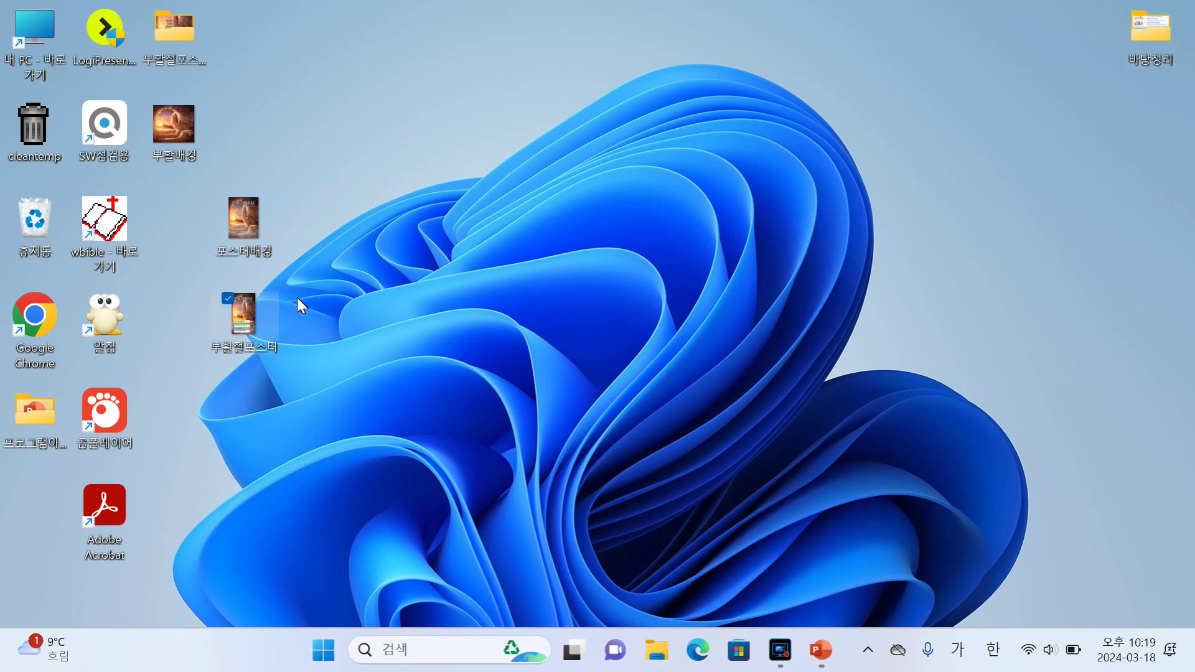